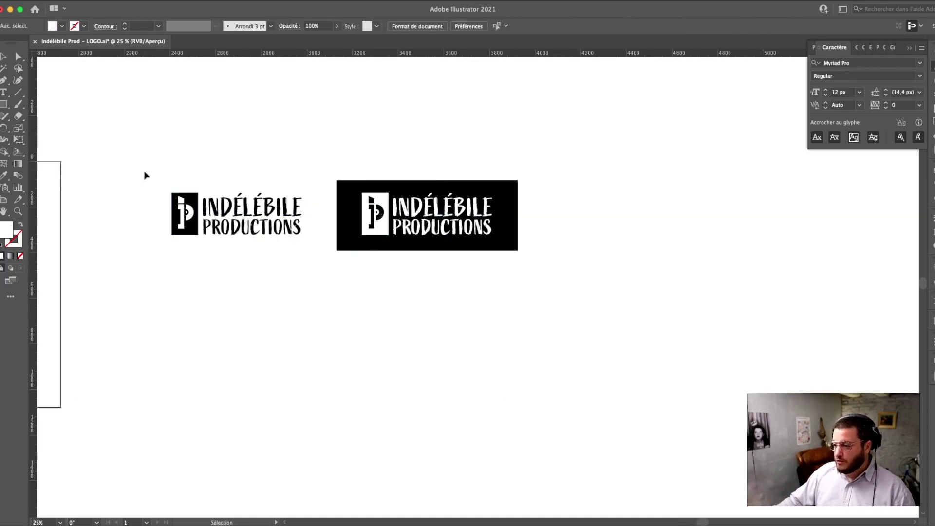
# Step: Examine the black-on-white logo's emblem and its Indélébile Productions lettering up close
pyautogui.moveTo(142, 169); pyautogui.dragTo(299, 258)
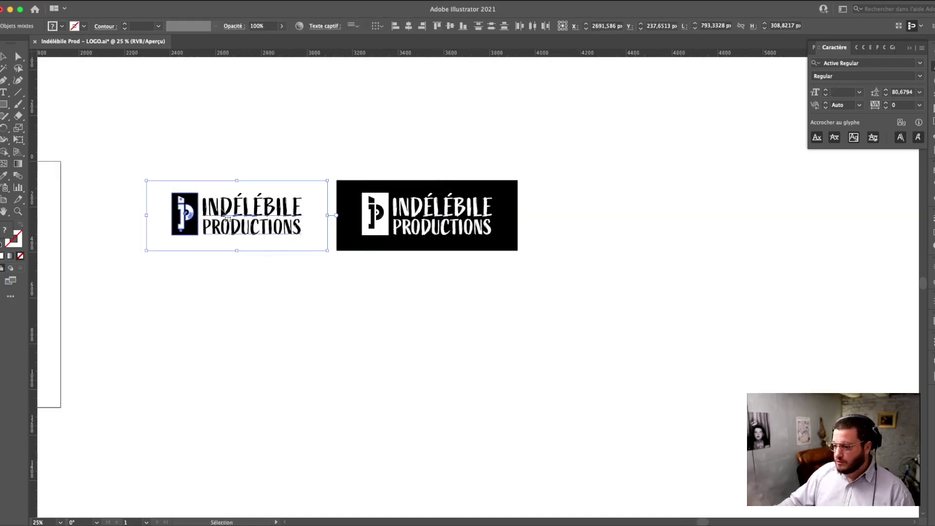
pyautogui.press('super+equal')
pyautogui.press('super+equal')
pyautogui.press('super+equal')
pyautogui.click(363, 240)
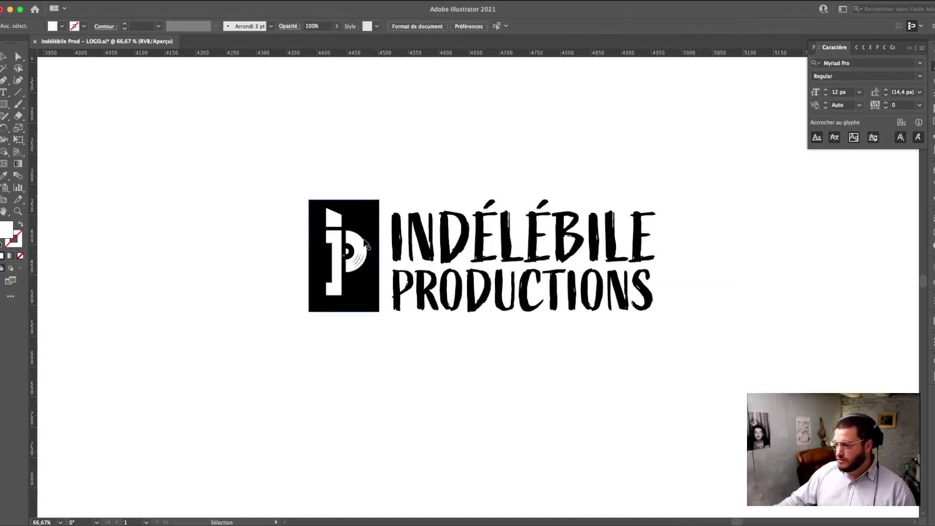
pyautogui.click(537, 236)
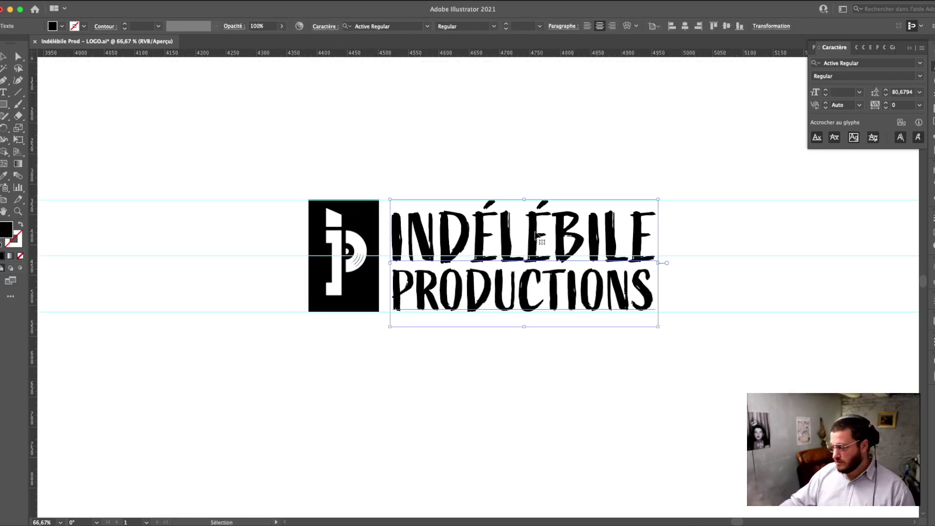
pyautogui.doubleClick(536, 236)
pyautogui.click(3, 58)
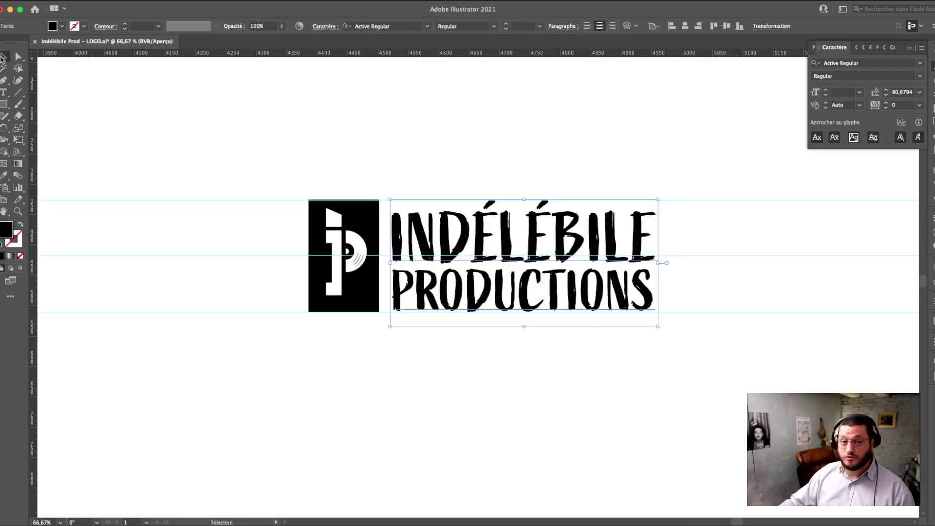
pyautogui.click(469, 134)
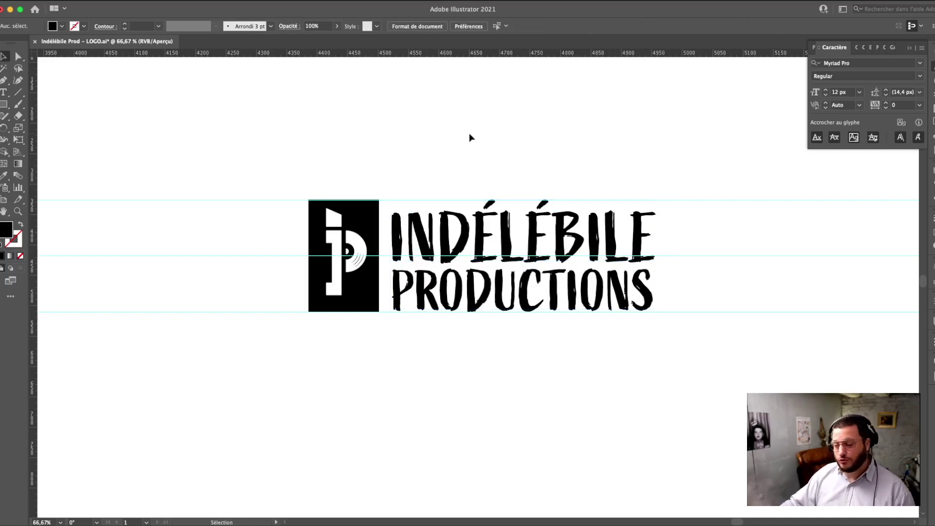
# Step: Convert the Indélébile Productions text to vector outlines
pyautogui.click(614, 236)
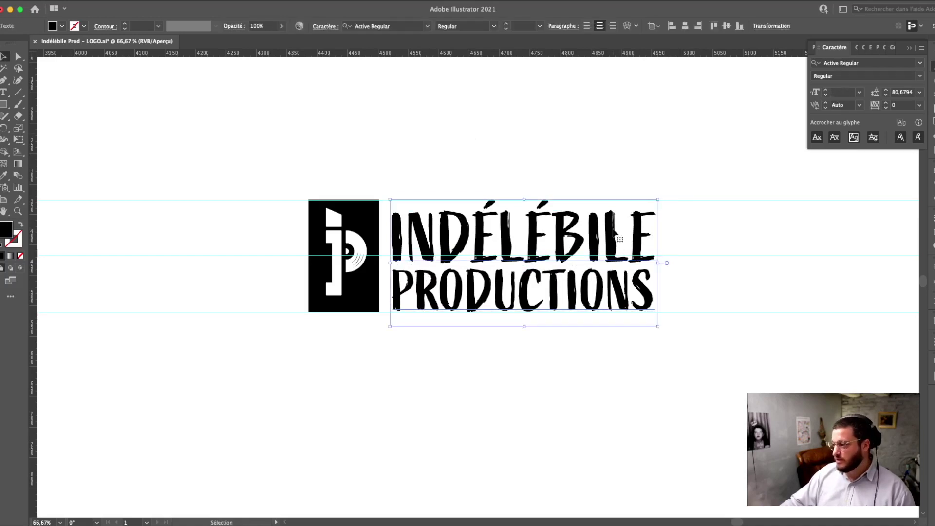
pyautogui.rightClick(614, 232)
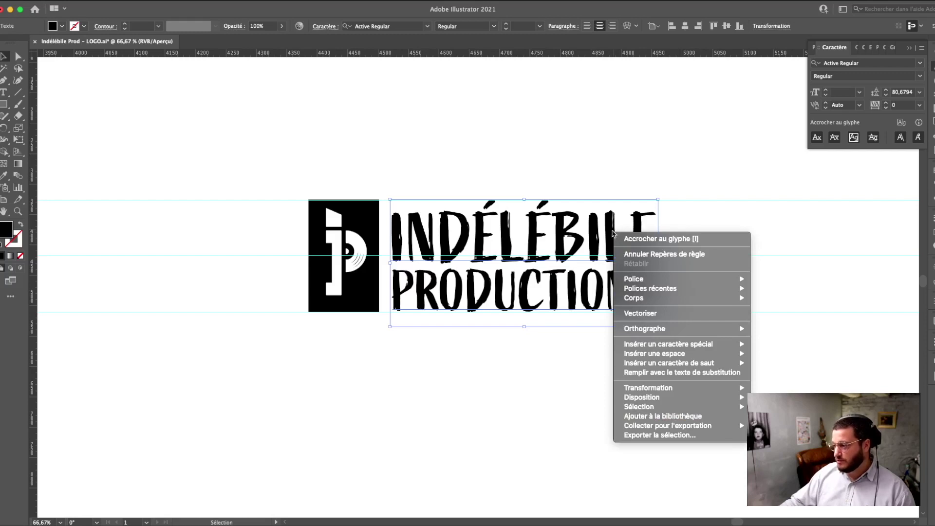
pyautogui.click(639, 313)
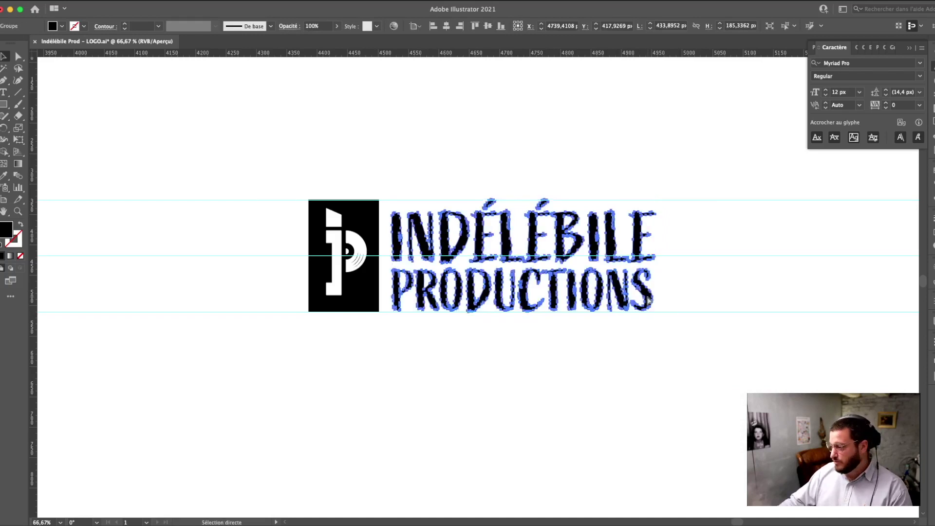
# Step: Move the outlined lettering up about 7 px so the accents rise above the emblem's top edge
pyautogui.press('super+plus')
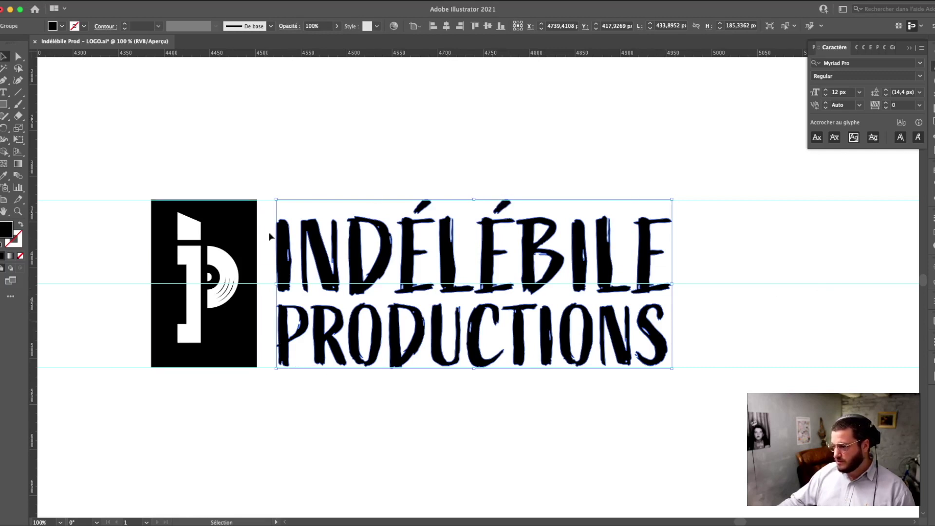
pyautogui.doubleClick(507, 207)
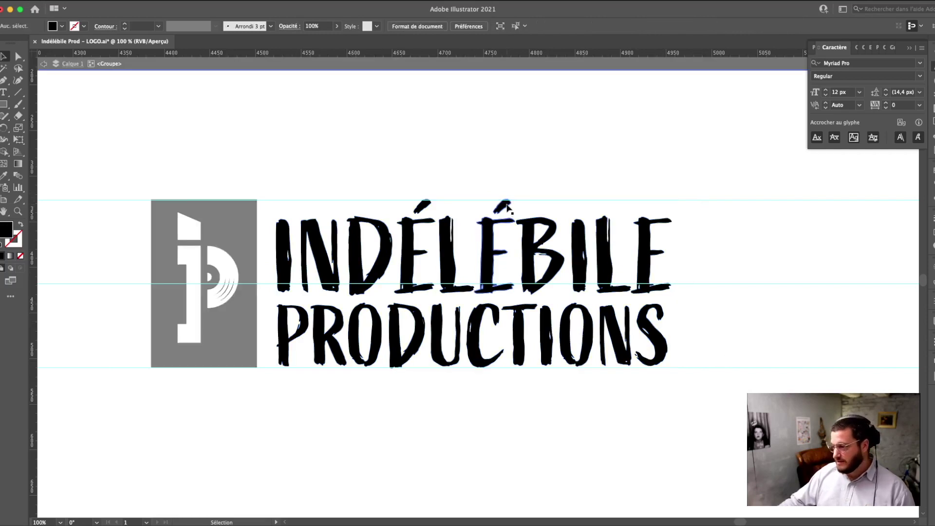
pyautogui.doubleClick(505, 206)
pyautogui.doubleClick(529, 171)
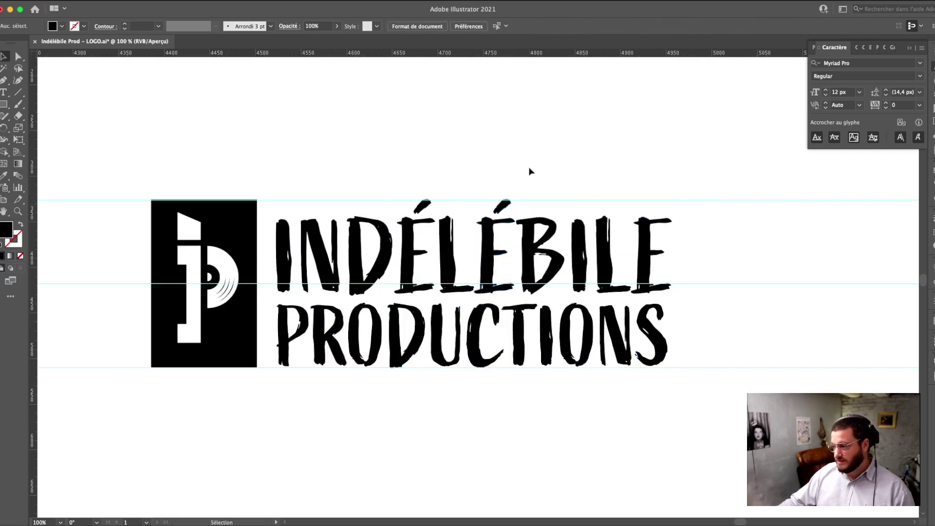
pyautogui.click(332, 210)
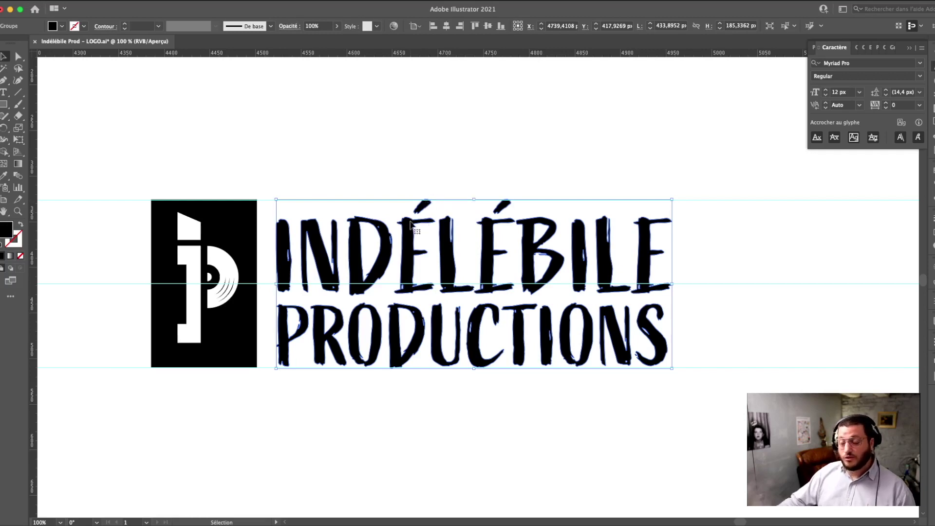
pyautogui.moveTo(408, 244); pyautogui.dragTo(408, 236)
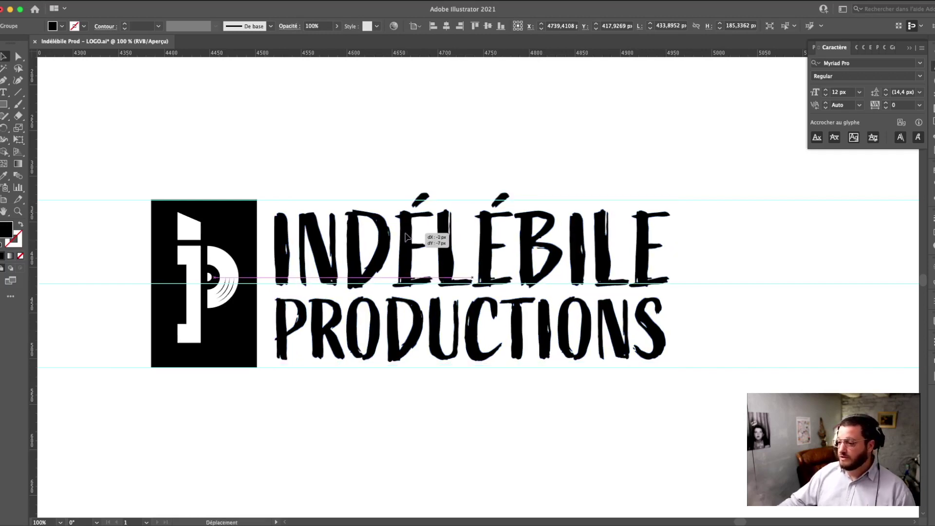
pyautogui.click(693, 238)
# Step: Place horizontal guides at the top of the INDÉLÉBILE letters (Y 339 px) and the foot of PRODUCTIONS (Y 499 px)
pyautogui.hscroll(5, 694, 237)
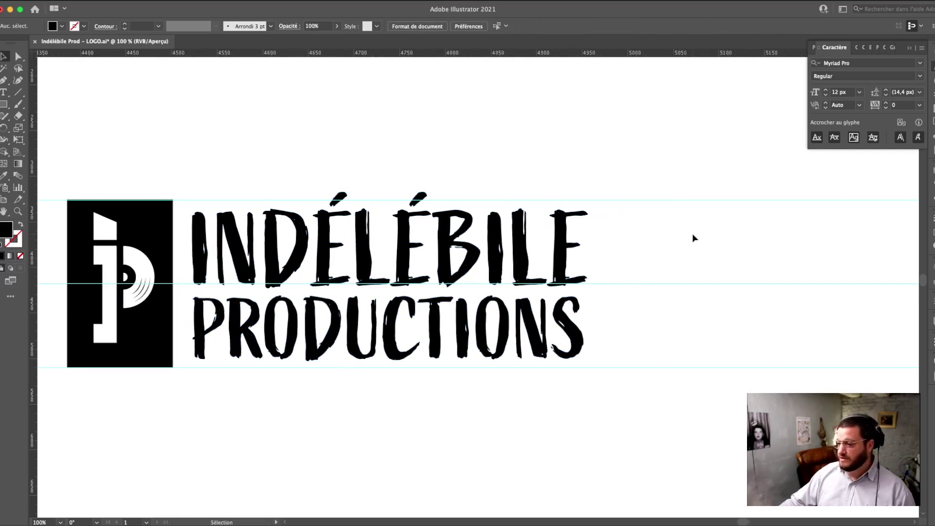
pyautogui.moveTo(4, 104); pyautogui.dragTo(48, 127)
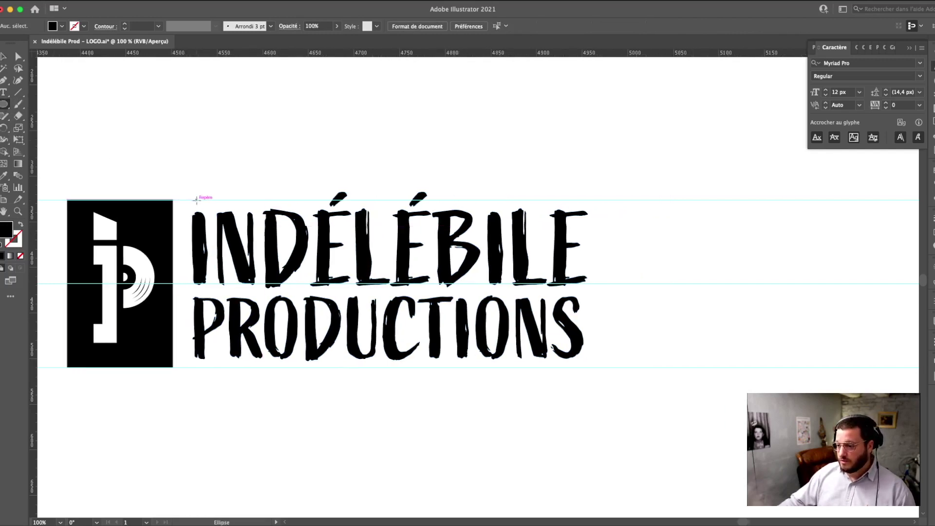
pyautogui.moveTo(220, 59); pyautogui.dragTo(230, 214)
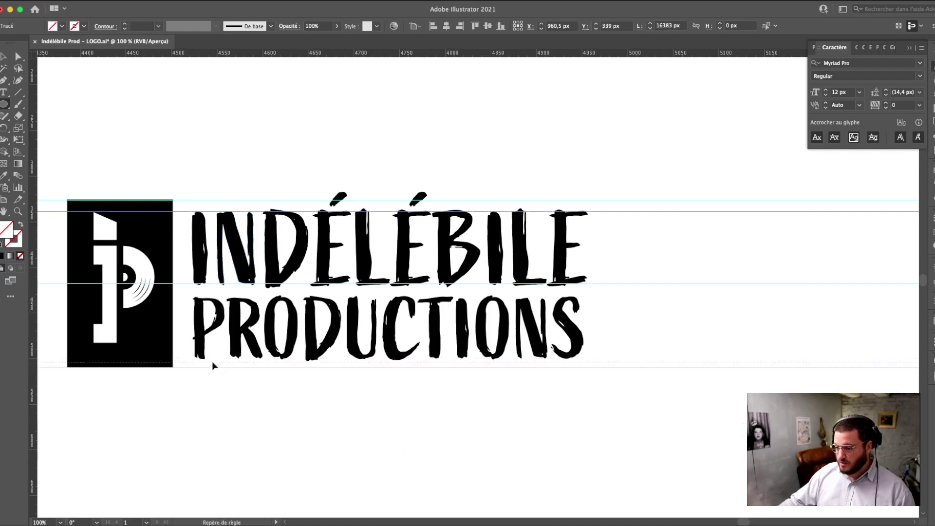
pyautogui.moveTo(213, 366); pyautogui.dragTo(213, 358)
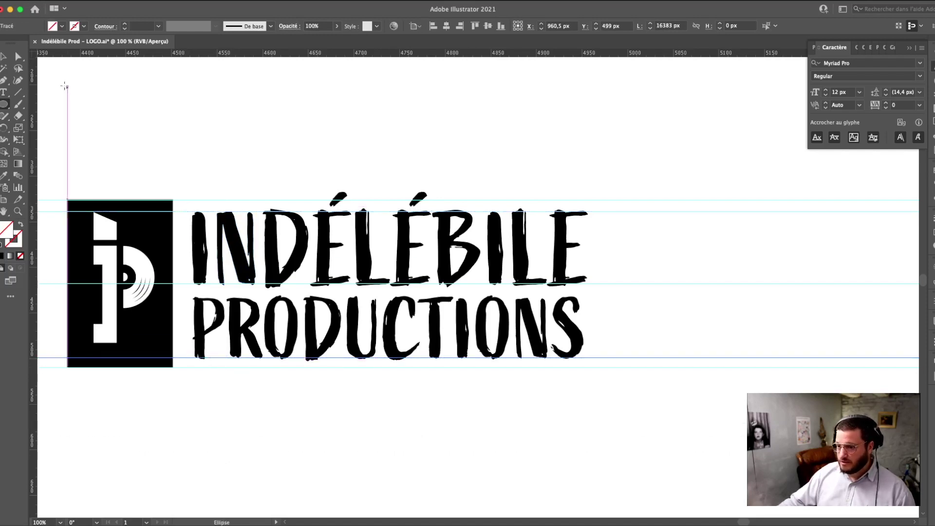
# Step: Draw an 8 × 159 px rectangle between the two new guides, just before the lettering, and select it with the emblem
pyautogui.click(4, 57)
pyautogui.moveTo(2, 107); pyautogui.dragTo(48, 109)
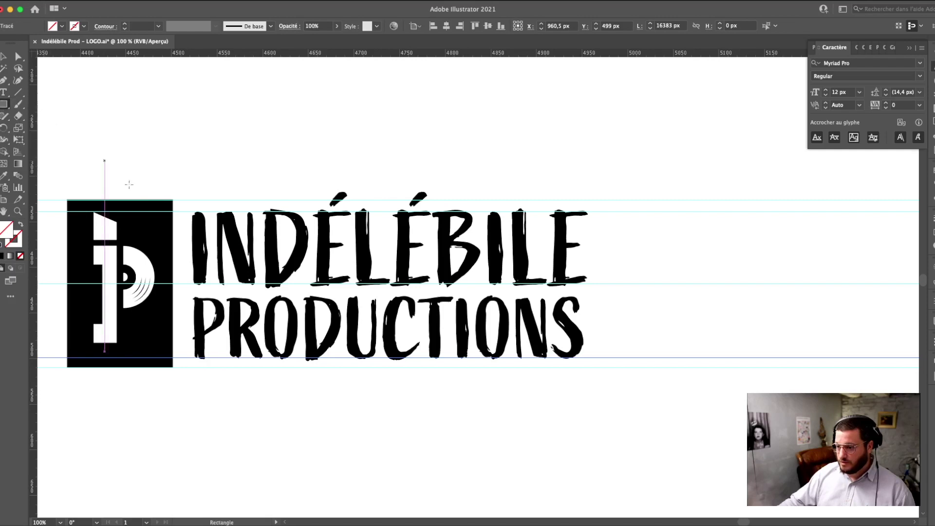
pyautogui.moveTo(183, 211); pyautogui.dragTo(191, 358)
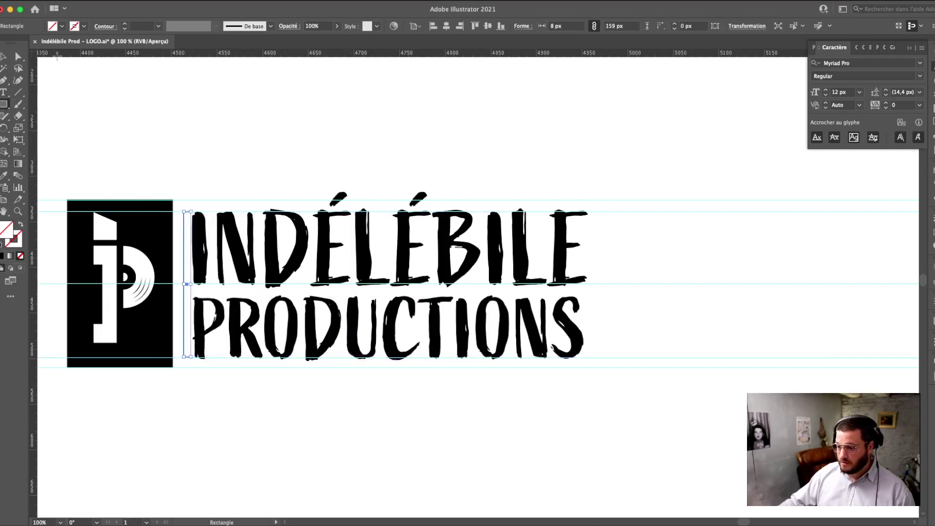
pyautogui.press('v')
pyautogui.keyDown('shift'); pyautogui.click(157, 225); pyautogui.keyUp('shift')
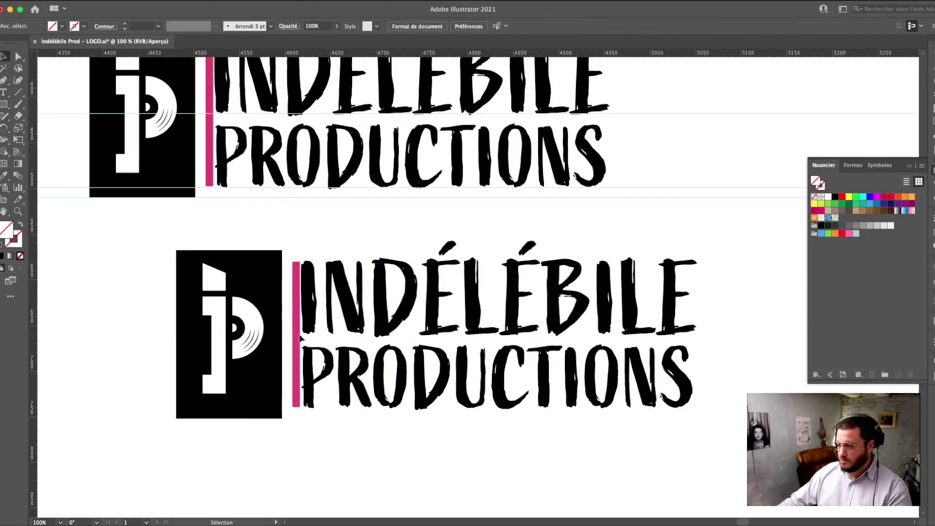
# Step: Delete the pink vertical bar from the lower copy of the logo
pyautogui.click(297, 336)
pyautogui.press('Delete')
pyautogui.hscroll(5, 322, 337)
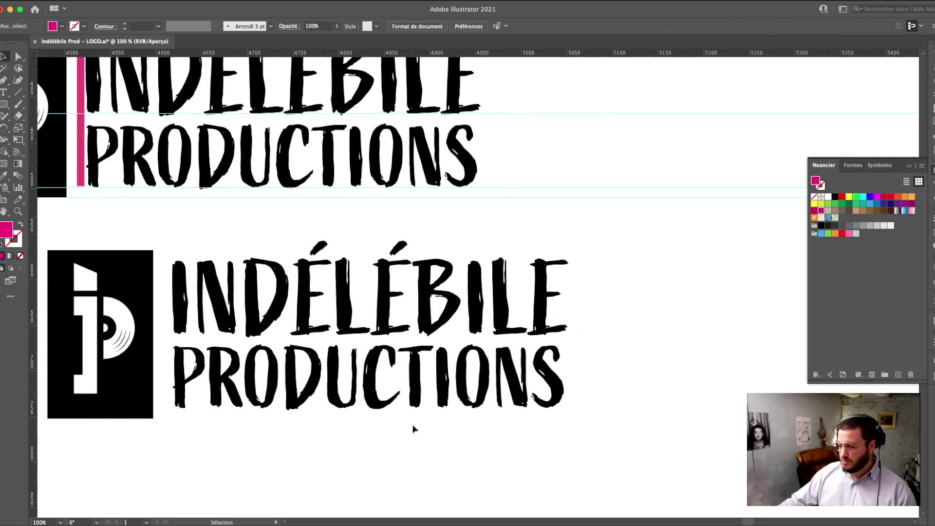
# Step: Duplicate the whole logo without the pink bar straight below itself
pyautogui.moveTo(439, 477); pyautogui.dragTo(100, 273)
pyautogui.hscroll(3, 100, 273)
pyautogui.hscroll(-4, 100, 273)
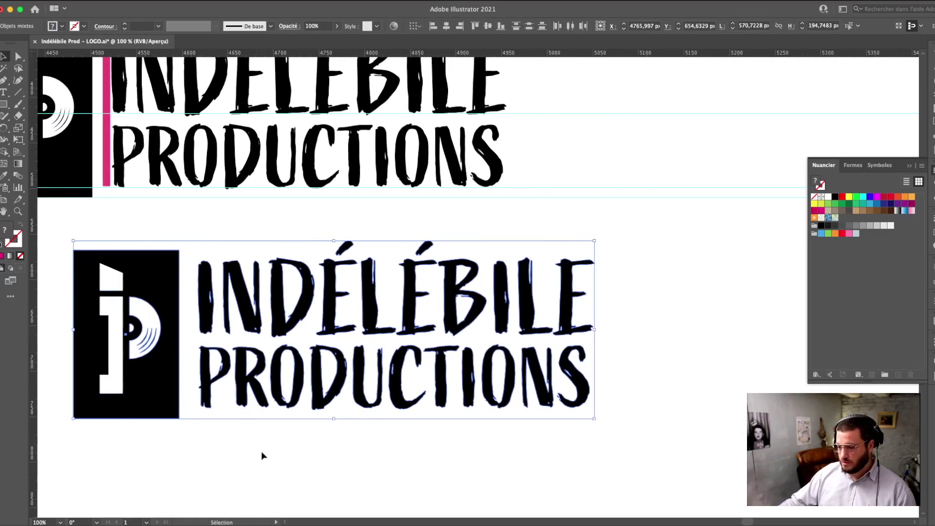
pyautogui.hscroll(-4, 261, 451)
pyautogui.scroll(-6, 245, 255)
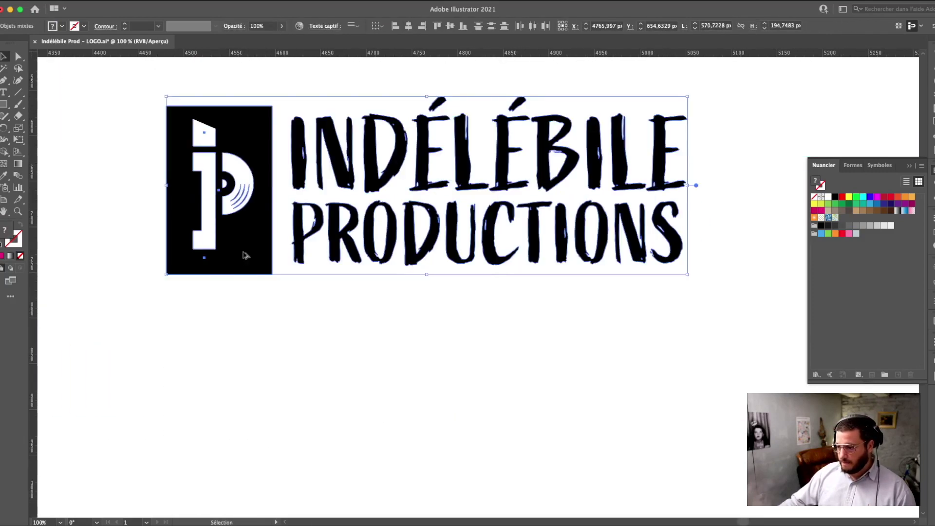
pyautogui.moveTo(246, 256); pyautogui.dragTo(246, 463)
pyautogui.click(63, 173)
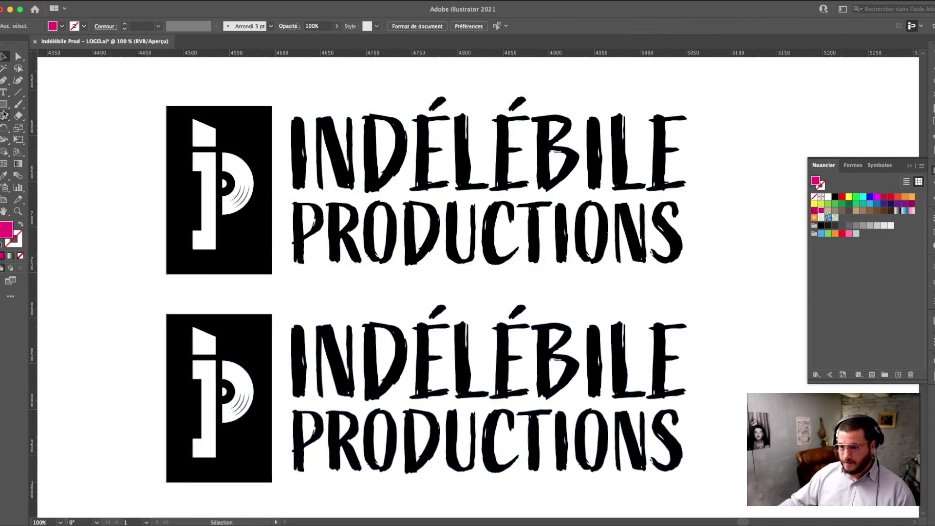
# Step: Draw a 13 × 13 px pink circle between the two lettering lines of the lower logo as a spacing gauge
pyautogui.moveTo(3, 109); pyautogui.dragTo(63, 127)
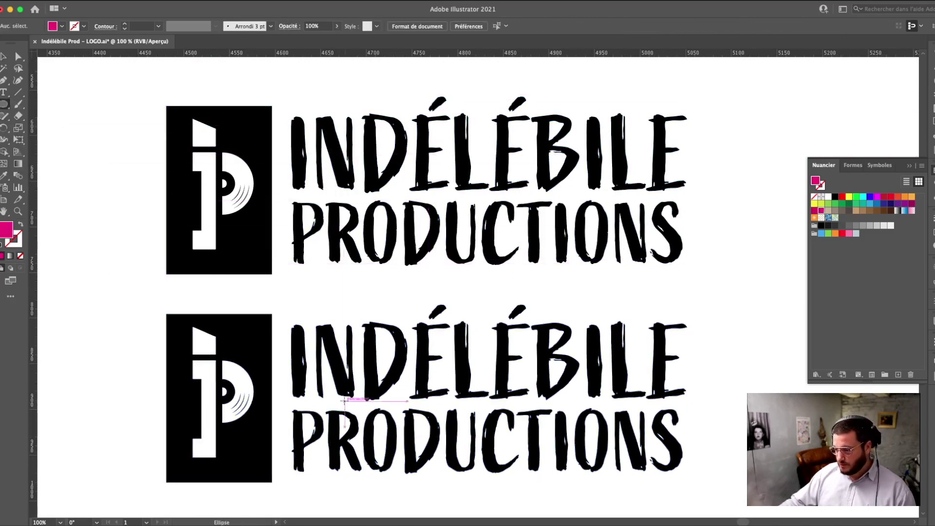
pyautogui.moveTo(343, 401); pyautogui.dragTo(351, 410)
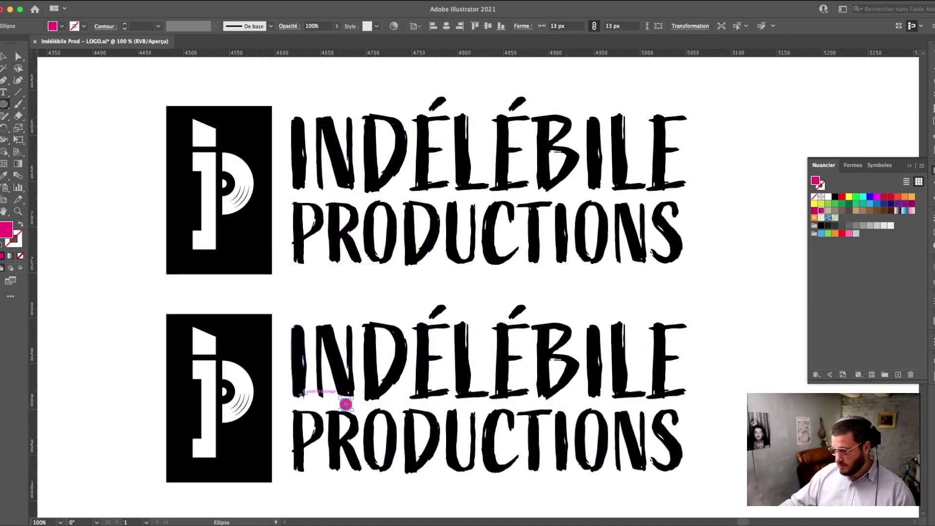
pyautogui.press('v')
# Step: Place copies of the pink circle in the gap between emblem and lettering and along the emblem's inner edges
pyautogui.moveTo(346, 404); pyautogui.dragTo(320, 429)
pyautogui.scroll(-2, 267, 453)
pyautogui.moveTo(278, 383); pyautogui.dragTo(193, 298)
pyautogui.moveTo(192, 298); pyautogui.dragTo(193, 455)
pyautogui.moveTo(281, 366); pyautogui.dragTo(265, 372)
# Step: Enlarge the white monogram and narrow the black rectangle so one gauge circle fits on each side of the monogram
pyautogui.keyDown('shift'); pyautogui.click(236, 355); pyautogui.keyUp('shift')
pyautogui.moveTo(193, 436); pyautogui.dragTo(186, 450)
pyautogui.click(178, 424)
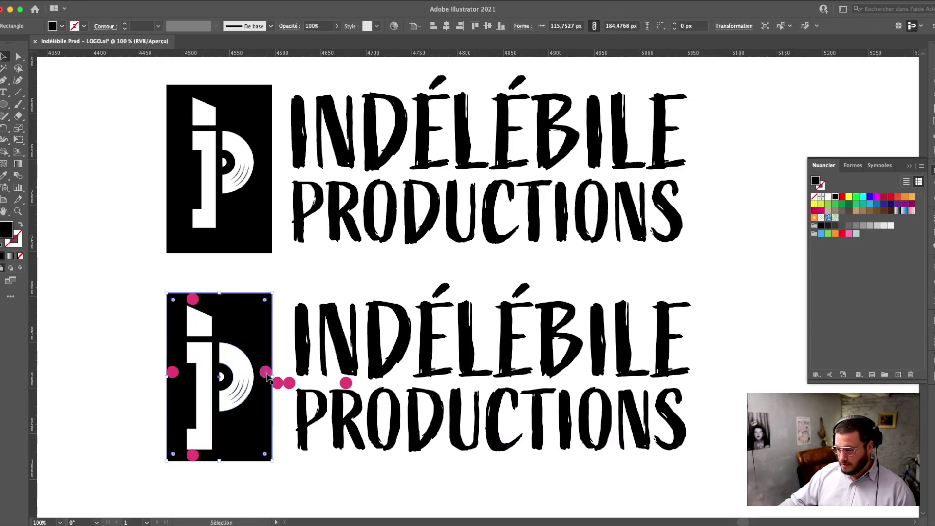
pyautogui.moveTo(172, 372); pyautogui.dragTo(180, 357)
pyautogui.moveTo(265, 371); pyautogui.dragTo(265, 377)
# Step: Duplicate the gauged logo below and widen its black rectangle to 125 px, with two circles on each side of the monogram
pyautogui.scroll(-4, 282, 299)
pyautogui.moveTo(341, 220); pyautogui.dragTo(341, 418)
pyautogui.moveTo(280, 368); pyautogui.dragTo(293, 367)
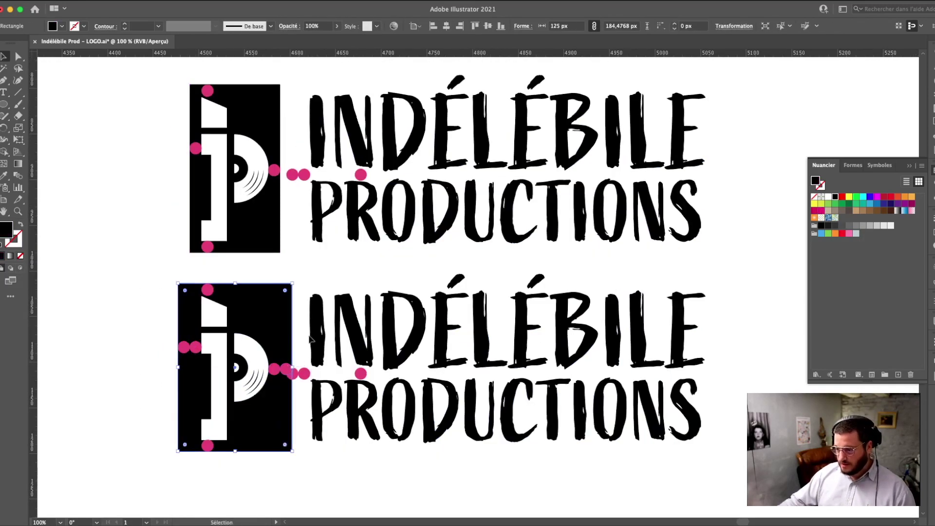
pyautogui.click(295, 325)
# Step: Duplicate the logo with the widened emblem, including its gauge circles, straight below
pyautogui.scroll(-3, 526, 427)
pyautogui.moveTo(551, 432); pyautogui.dragTo(174, 249)
pyautogui.scroll(-5, 355, 386)
pyautogui.moveTo(243, 267); pyautogui.dragTo(232, 470)
pyautogui.click(317, 307)
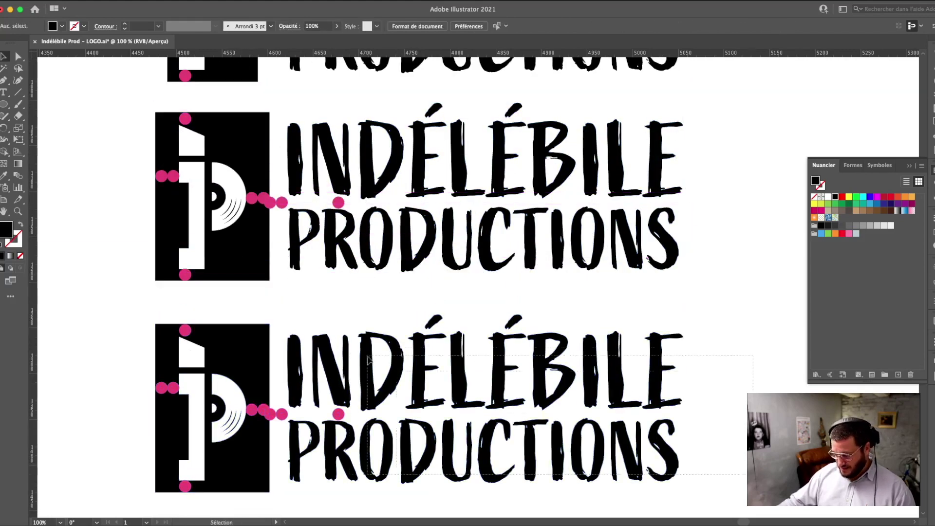
# Step: Place 7 px pink circles in the gap between the monogram's dot and stem and beside the stem's notch
pyautogui.moveTo(288, 335); pyautogui.dragTo(276, 334)
pyautogui.moveTo(158, 250); pyautogui.dragTo(166, 256)
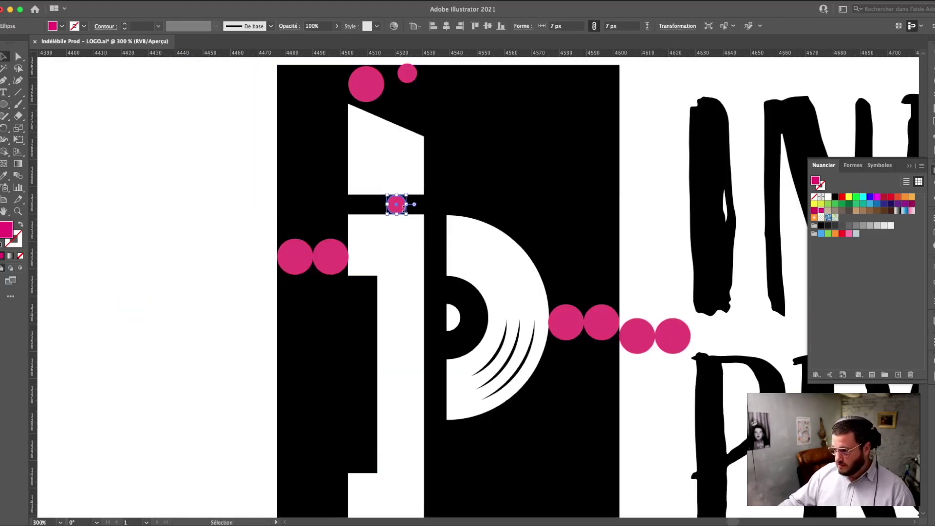
pyautogui.moveTo(393, 206)
pyautogui.mouseDown()
pyautogui.moveTo(431, 247)
pyautogui.moveTo(434, 386)
pyautogui.moveTo(358, 362)
pyautogui.mouseUp()
# Step: Fit the depth of the stem's notch and the gap between the stem and the half disc to the 7 px circles
pyautogui.click(370, 247)
pyautogui.press('a')
pyautogui.moveTo(376, 473); pyautogui.dragTo(367, 474)
pyautogui.moveTo(452, 229); pyautogui.dragTo(448, 229)
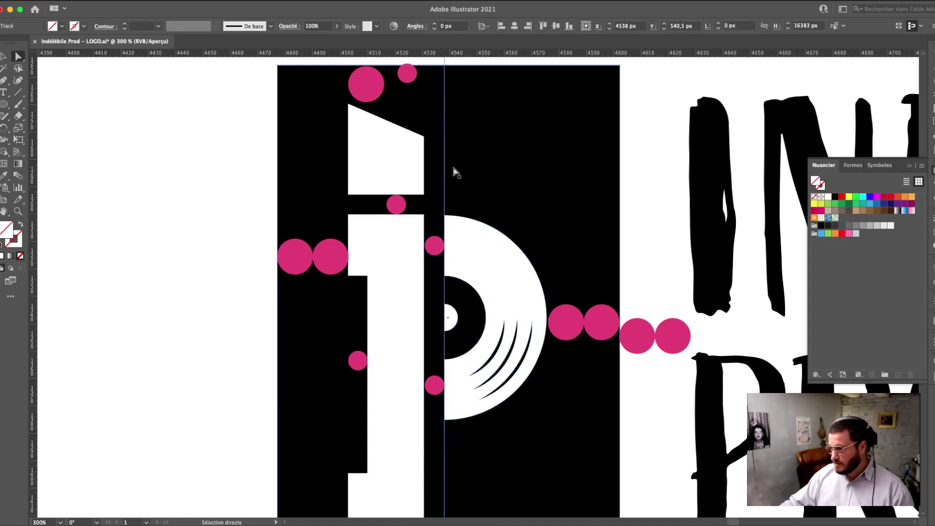
pyautogui.scroll(-2, 487, 220)
pyautogui.moveTo(545, 280); pyautogui.dragTo(581, 275)
# Step: Duplicate the logo with the refined monogram and its circles below the previous version
pyautogui.scroll(-3, 284, 278)
pyautogui.scroll(-4, 250, 185)
pyautogui.moveTo(808, 371); pyautogui.dragTo(286, 416)
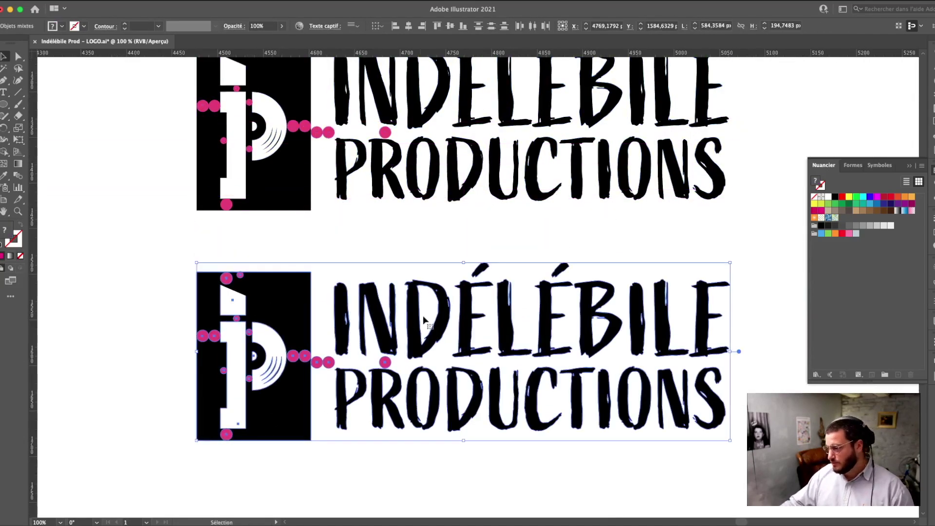
pyautogui.click(619, 253)
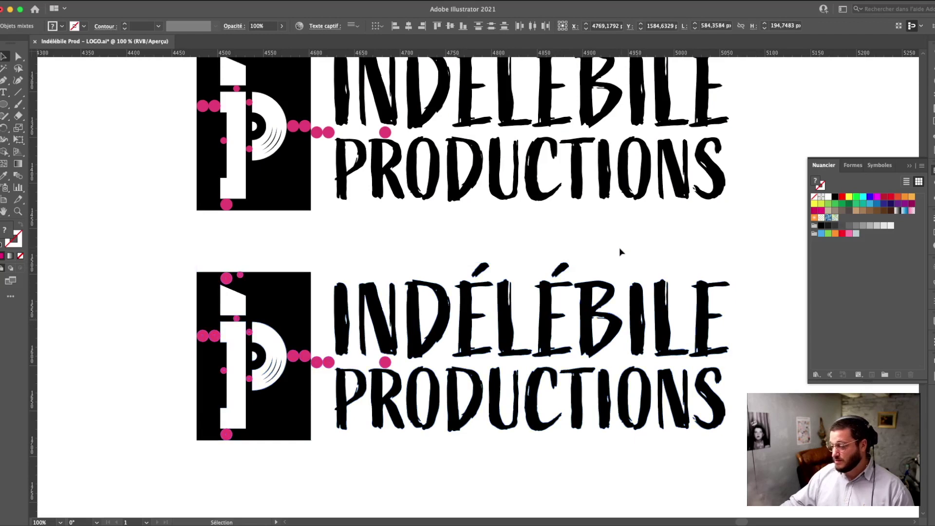
# Step: Delete all the pink gauge circles from the lowest logo copy
pyautogui.click(385, 363)
pyautogui.press('Delete')
pyautogui.click(329, 361)
pyautogui.press('Delete')
pyautogui.click(317, 362)
pyautogui.press('Delete')
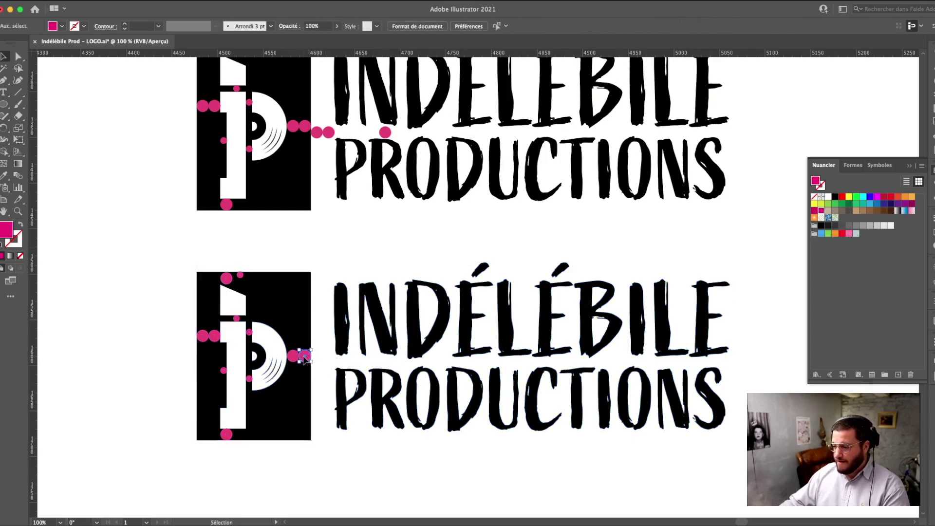
pyautogui.press('Delete')
pyautogui.click(293, 355)
pyautogui.press('Delete')
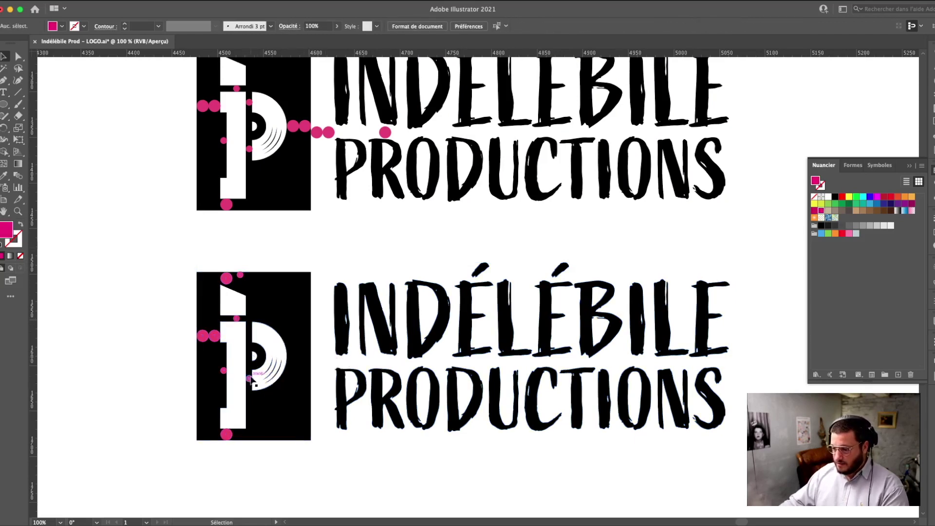
pyautogui.click(249, 378)
pyautogui.press('Delete')
pyautogui.click(224, 371)
pyautogui.press('Delete')
pyautogui.click(214, 336)
pyautogui.press('Delete')
pyautogui.click(204, 336)
pyautogui.press('Delete')
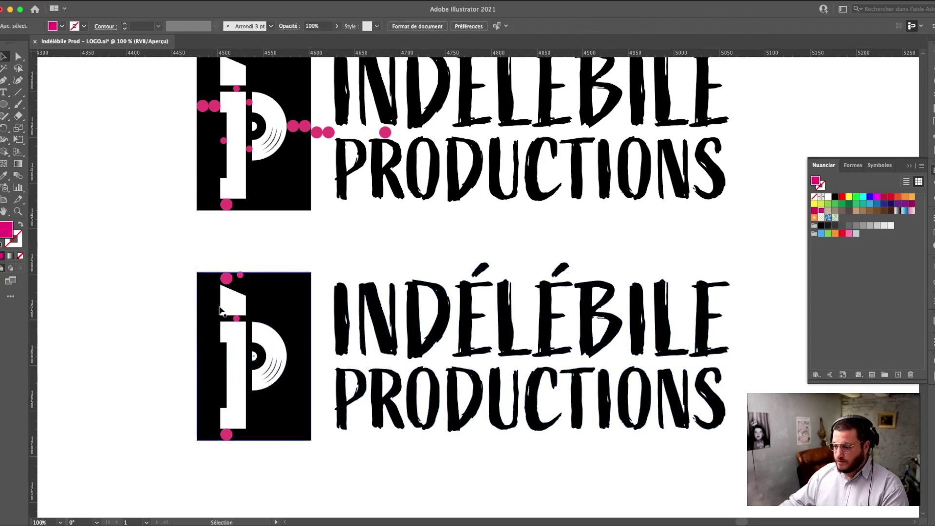
pyautogui.click(237, 319)
pyautogui.press('Delete')
pyautogui.click(227, 278)
pyautogui.press('Delete')
pyautogui.click(241, 275)
pyautogui.press('Delete')
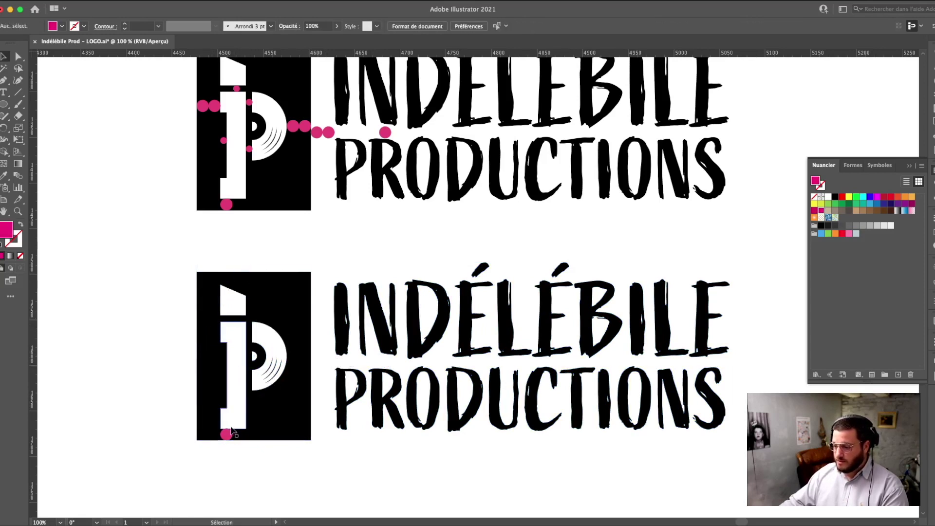
pyautogui.click(228, 433)
pyautogui.press('Delete')
# Step: Duplicate the cleaned logo straight below itself, leaving a wide gap between the two versions
pyautogui.press('super+minus')
pyautogui.press('super+minus')
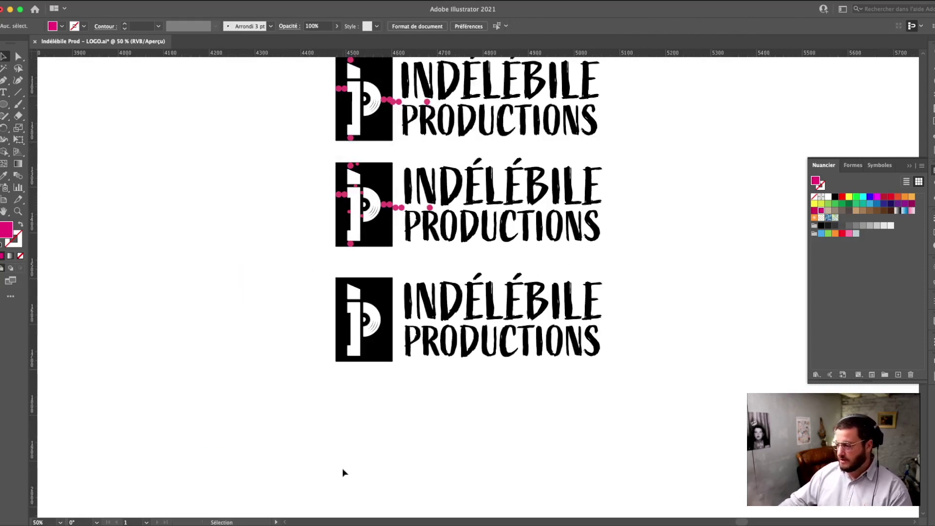
pyautogui.hscroll(2, 344, 472)
pyautogui.press('super+plus')
pyautogui.scroll(-1, 343, 472)
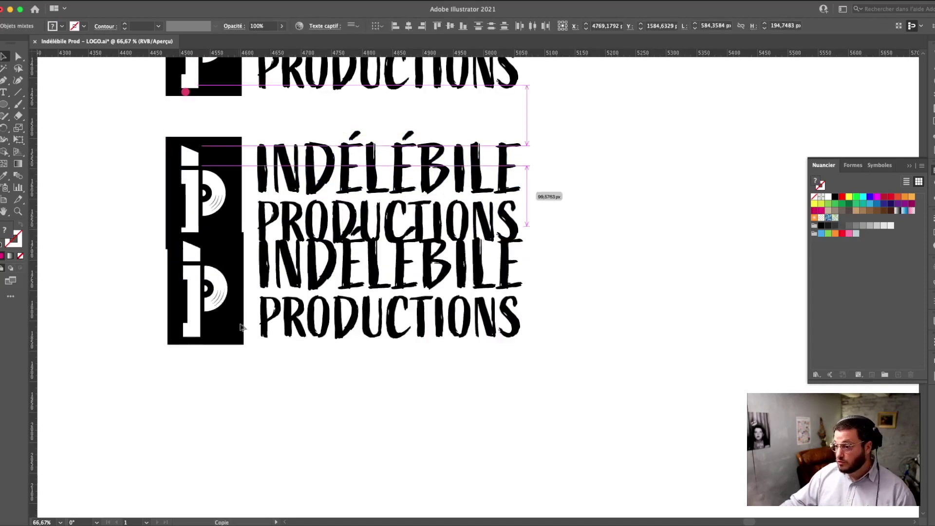
pyautogui.moveTo(204, 283); pyautogui.dragTo(205, 426)
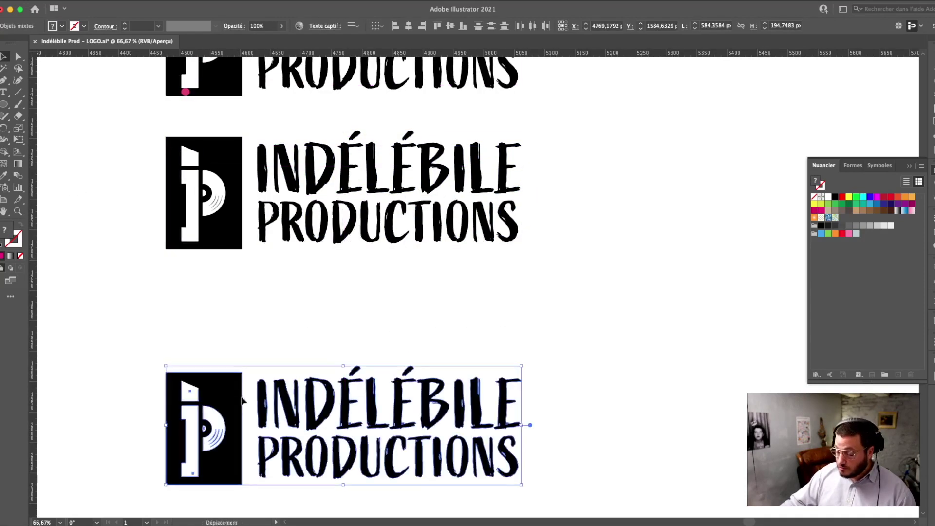
# Step: Delete the black rectangle from the new copy's emblem and fill its monogram with the dark grey swatch
pyautogui.click(249, 330)
pyautogui.click(238, 375)
pyautogui.press('Delete')
pyautogui.click(193, 395)
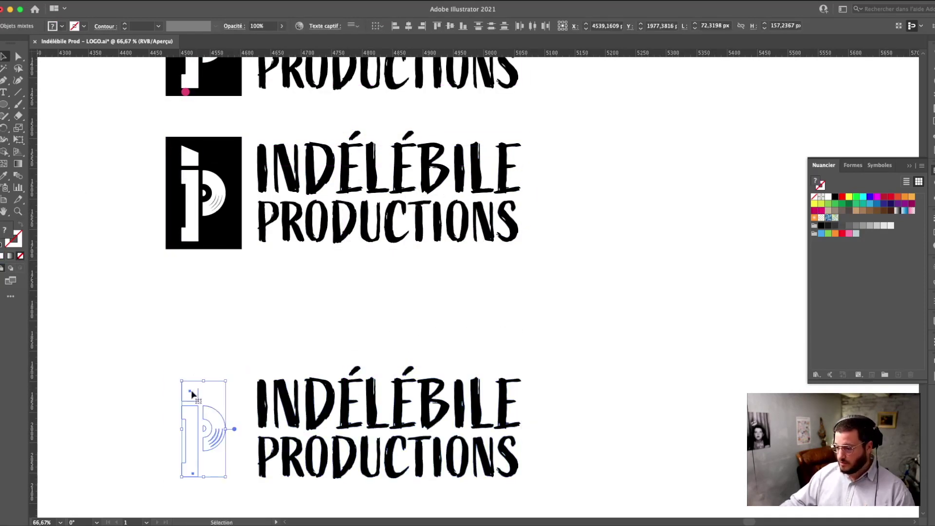
pyautogui.click(828, 226)
pyautogui.rightClick(467, 266)
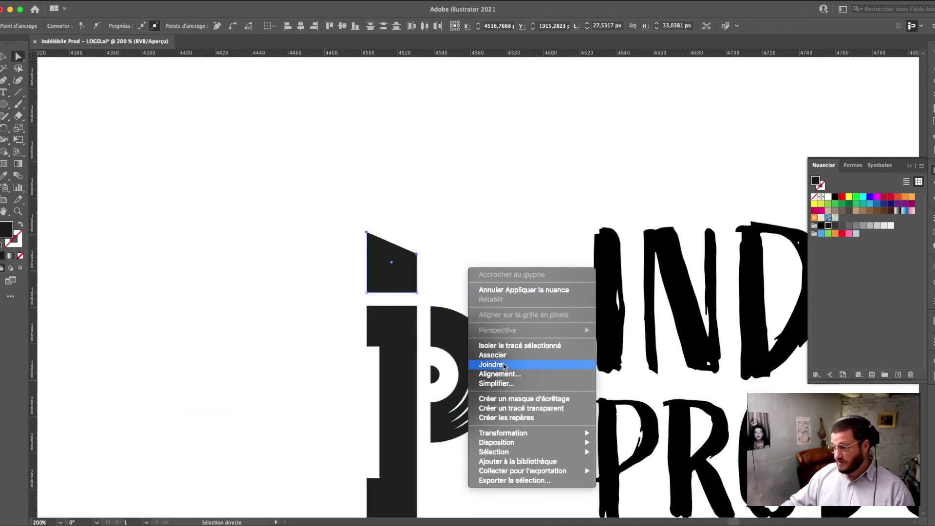
pyautogui.click(502, 365)
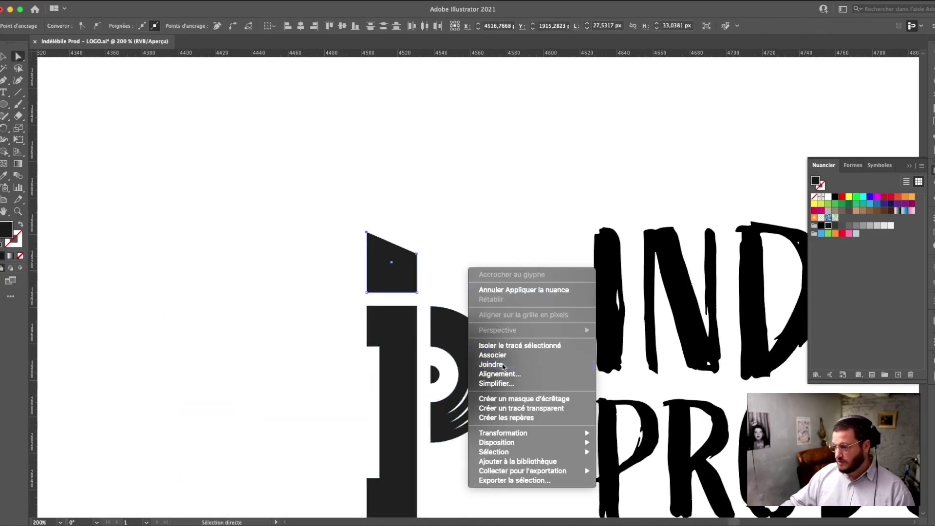
pyautogui.click(485, 234)
pyautogui.moveTo(337, 198); pyautogui.dragTo(510, 436)
pyautogui.click(542, 416)
# Step: Group the stacked version's black rectangle and monogram, and place the grouped emblem above its lettering
pyautogui.press('super+minus')
pyautogui.press('super+minus')
pyautogui.press('super+minus')
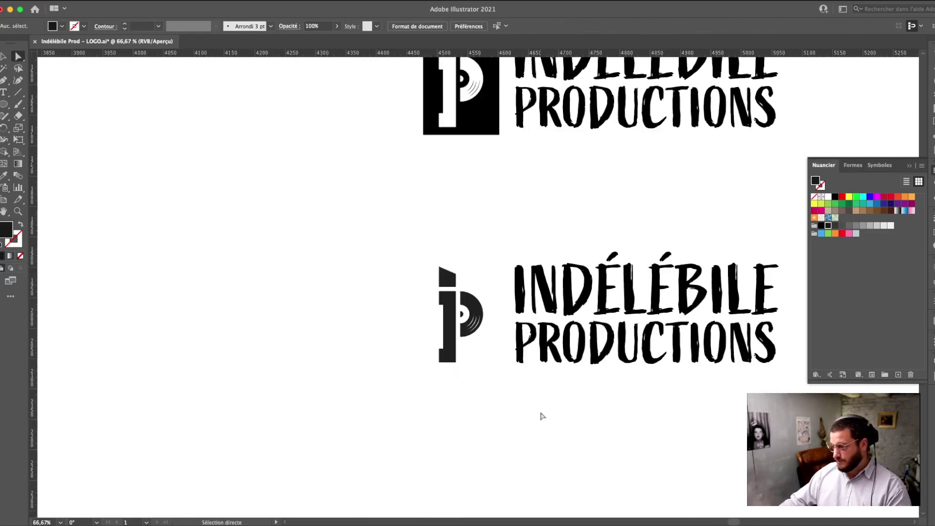
pyautogui.press('super+minus')
pyautogui.press('a')
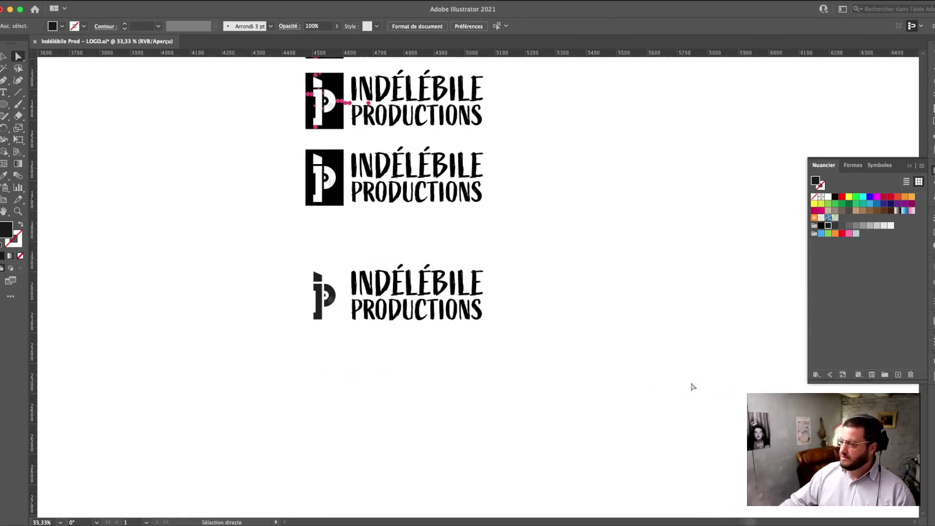
pyautogui.rightClick(656, 363)
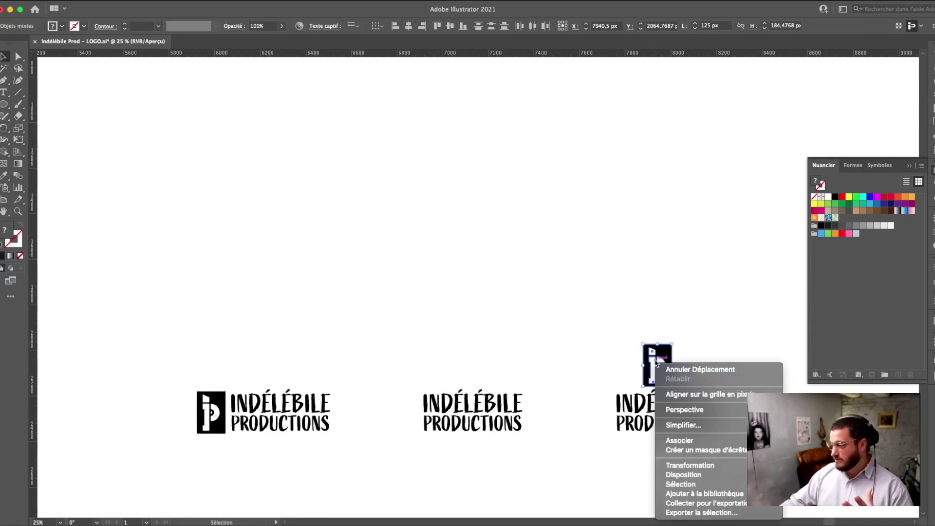
pyautogui.click(676, 440)
pyautogui.click(626, 340)
pyautogui.moveTo(670, 357); pyautogui.dragTo(663, 319)
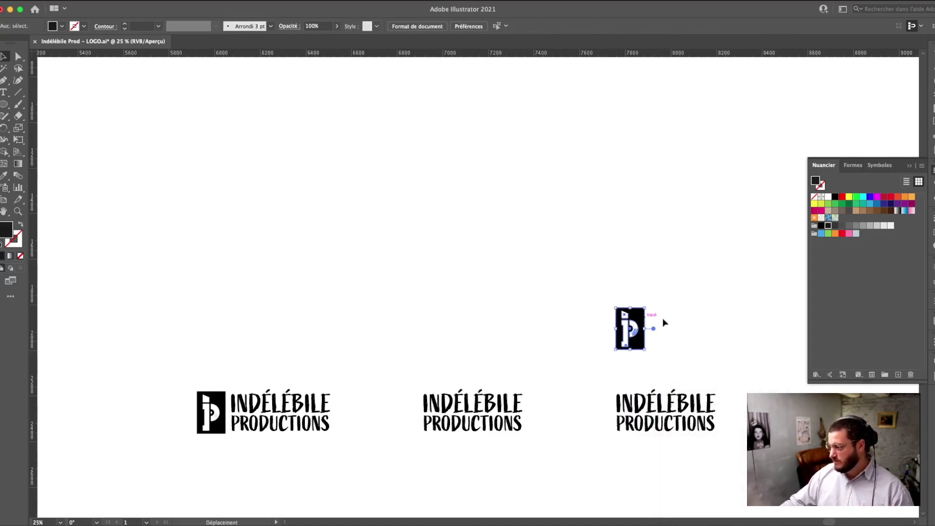
pyautogui.moveTo(222, 404); pyautogui.dragTo(193, 355)
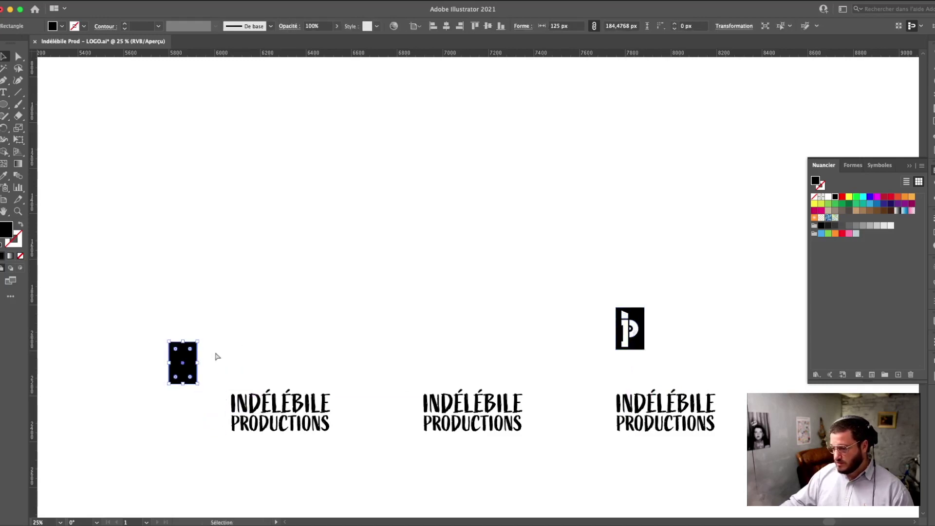
pyautogui.press('super+z')
pyautogui.moveTo(642, 314); pyautogui.dragTo(683, 343)
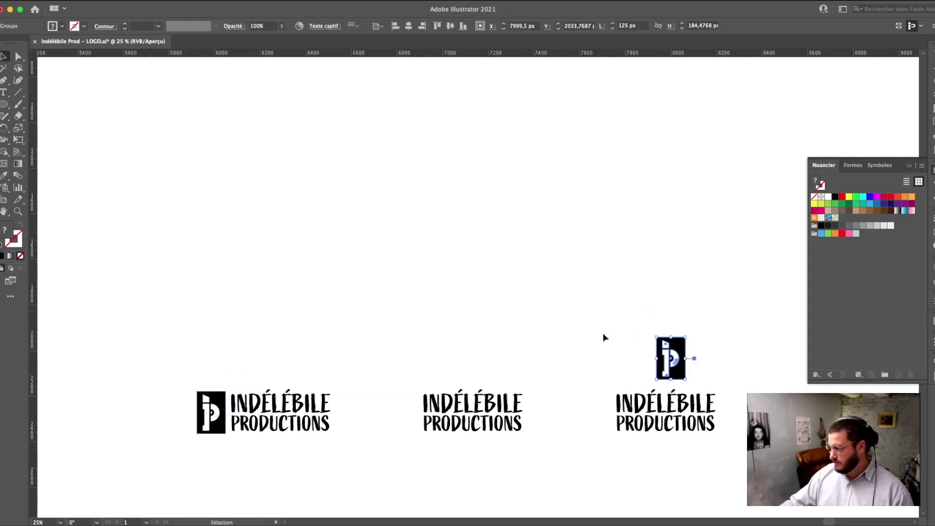
# Step: Centre the grouped emblem horizontally over the stacked version's lettering and lower it closer to the text
pyautogui.moveTo(604, 335); pyautogui.dragTo(690, 424)
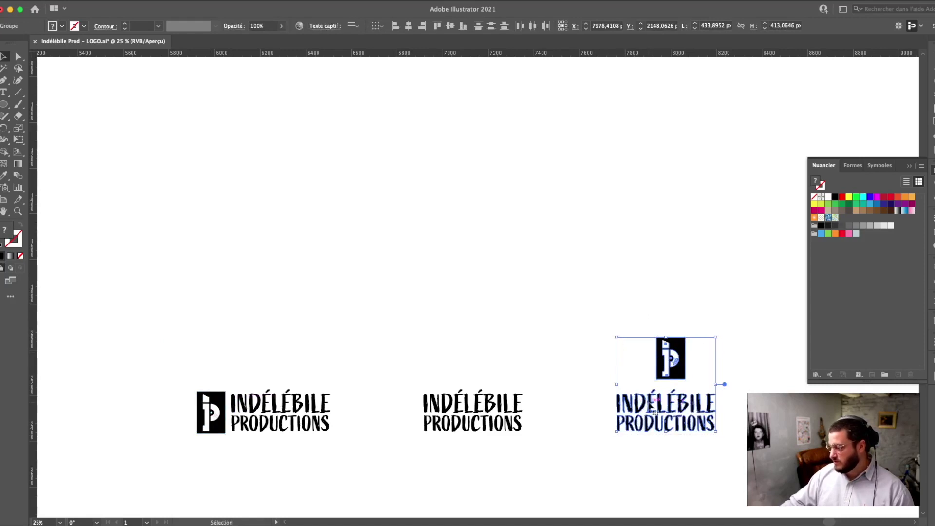
pyautogui.click(412, 25)
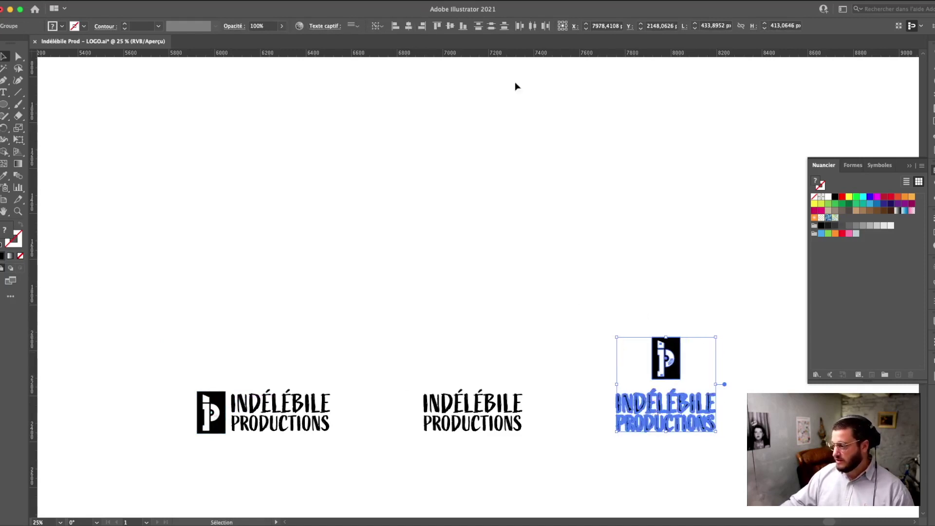
pyautogui.click(701, 268)
pyautogui.moveTo(671, 364); pyautogui.dragTo(674, 381)
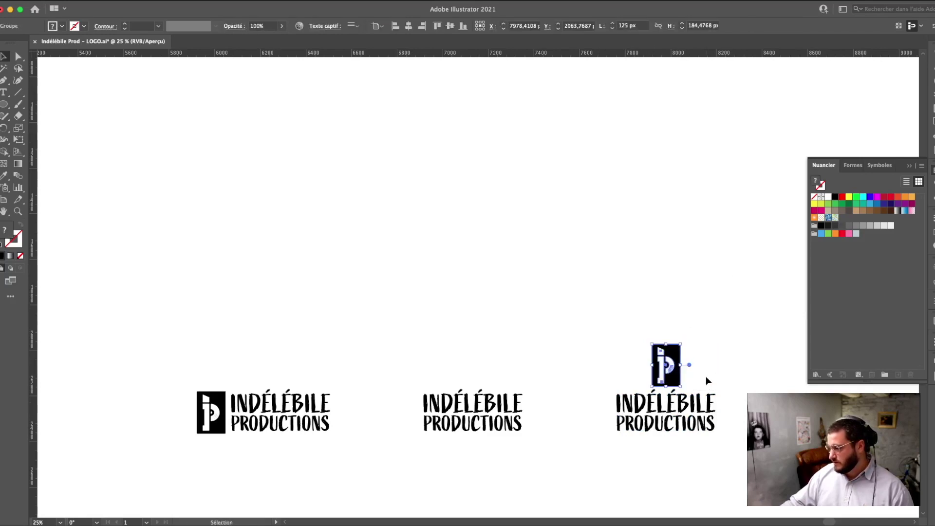
pyautogui.click(706, 376)
# Step: Move the standalone emblem along the row closer to the horizontal logo and shift that logo slightly
pyautogui.hscroll(3, 720, 382)
pyautogui.scroll(-1, 723, 382)
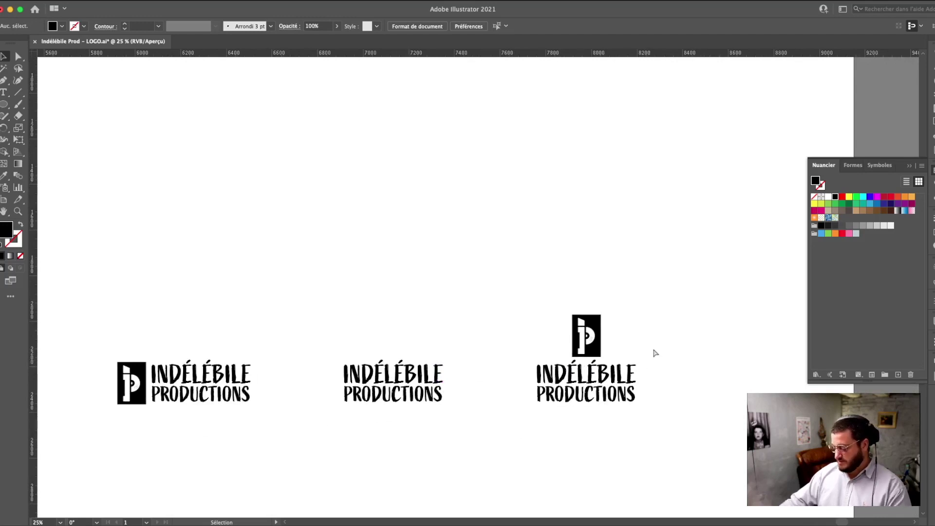
pyautogui.hscroll(-6, 654, 353)
pyautogui.press('super+minus')
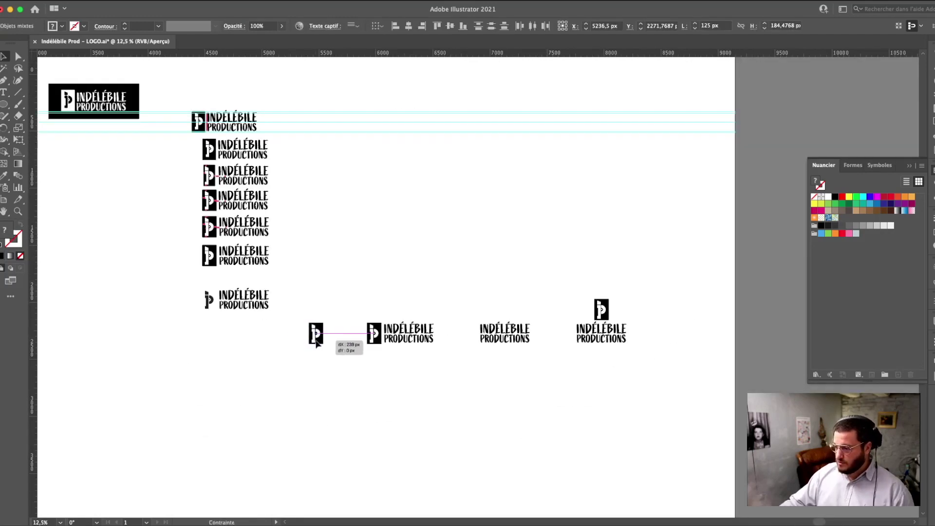
pyautogui.moveTo(322, 339); pyautogui.dragTo(344, 339)
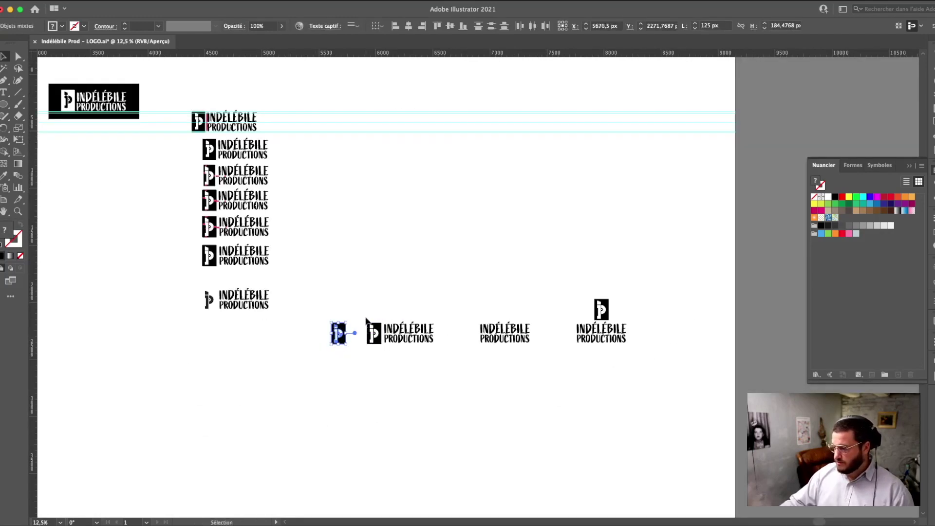
pyautogui.moveTo(405, 342); pyautogui.dragTo(410, 340)
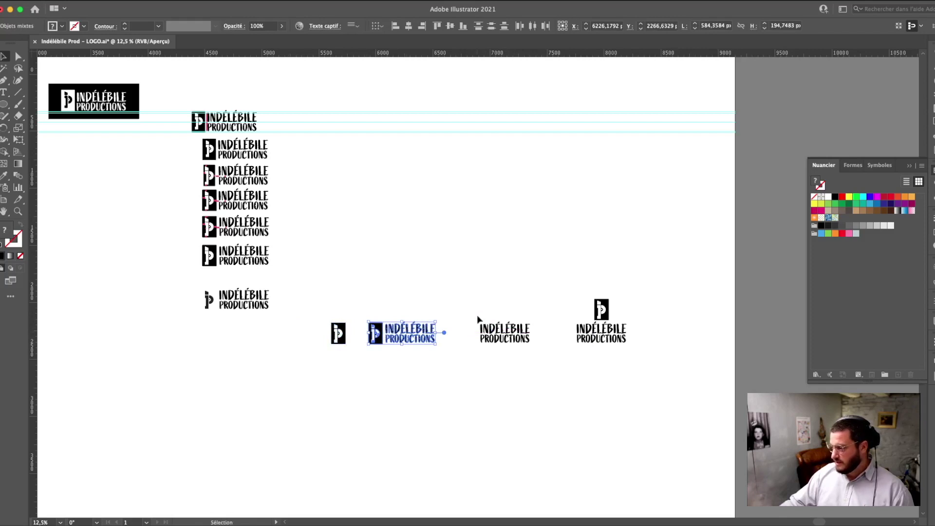
# Step: Reposition the stacked logo next to the horizontal one, with the lettering-only version at the end of the row
pyautogui.moveTo(524, 337); pyautogui.dragTo(583, 295)
pyautogui.moveTo(602, 331); pyautogui.dragTo(478, 333)
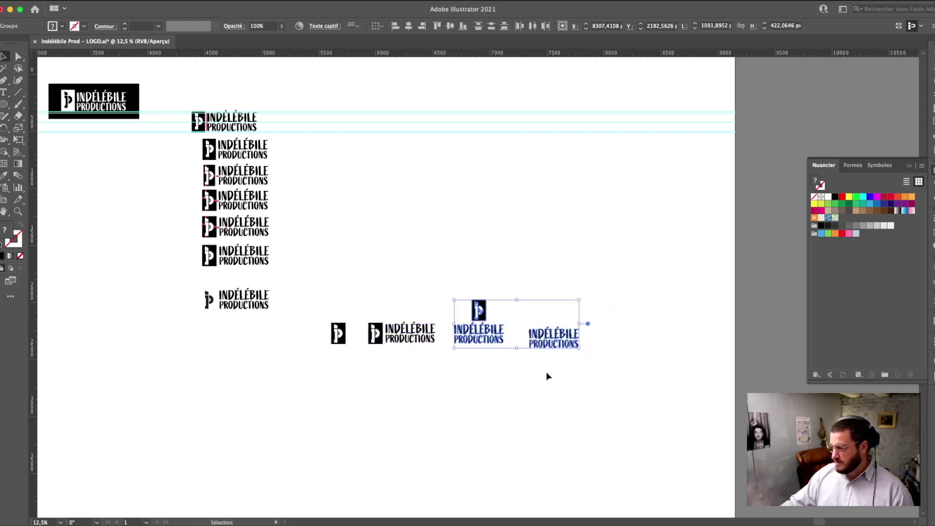
pyautogui.click(548, 377)
pyautogui.moveTo(559, 345)
pyautogui.mouseDown()
pyautogui.moveTo(547, 341)
pyautogui.moveTo(551, 349)
pyautogui.mouseUp()
pyautogui.click(531, 370)
# Step: Duplicate the refined horizontal logo beside the original logo's copy and remove the white rectangle behind the original
pyautogui.press('super+plus')
pyautogui.press('super+plus')
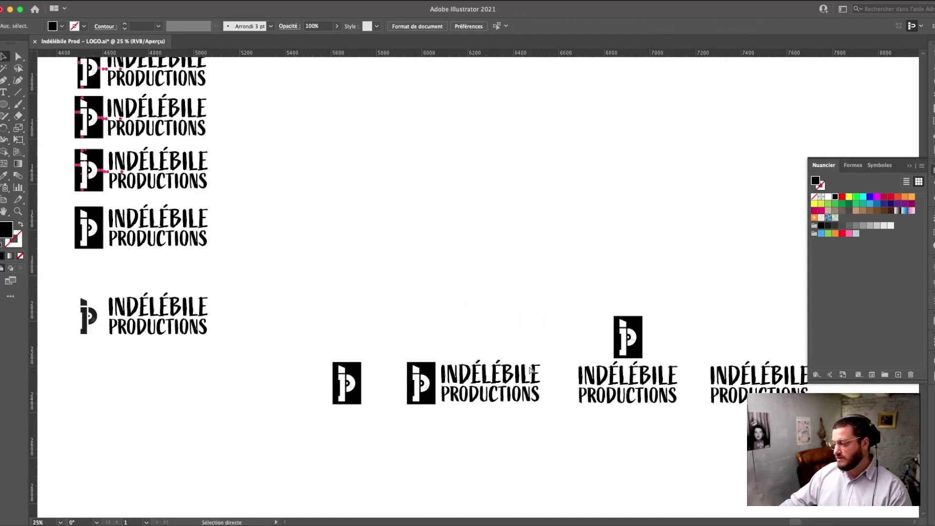
pyautogui.hscroll(3, 531, 370)
pyautogui.scroll(-4, 531, 371)
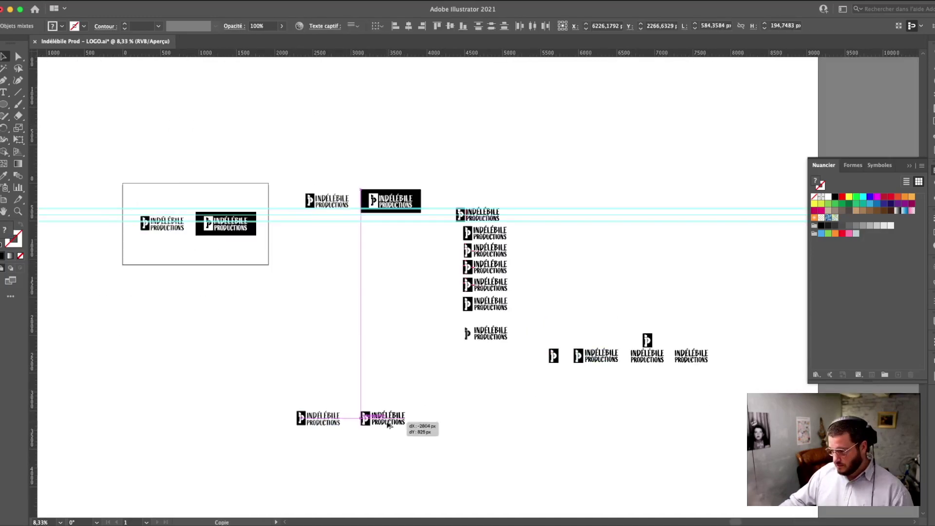
pyautogui.scroll(4, 501, 443)
pyautogui.scroll(-4, 503, 445)
pyautogui.hscroll(-4, 504, 445)
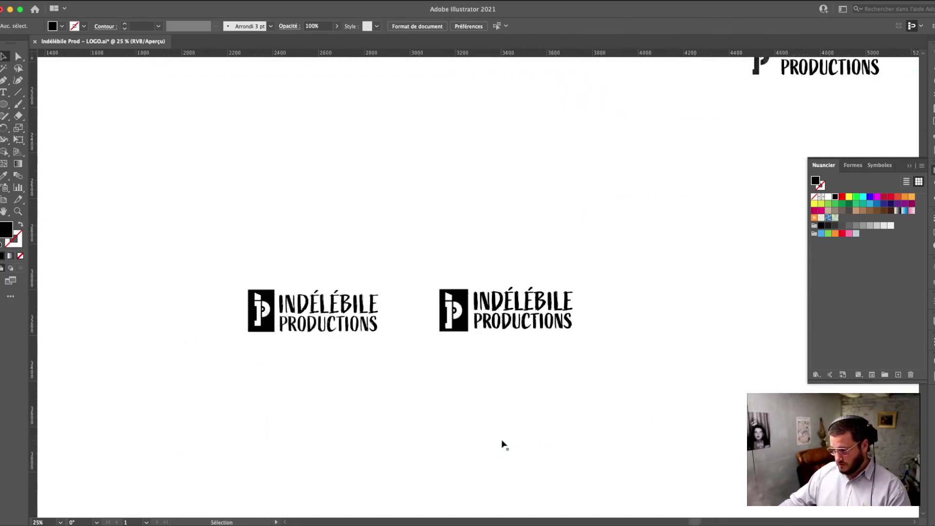
pyautogui.scroll(3, 503, 445)
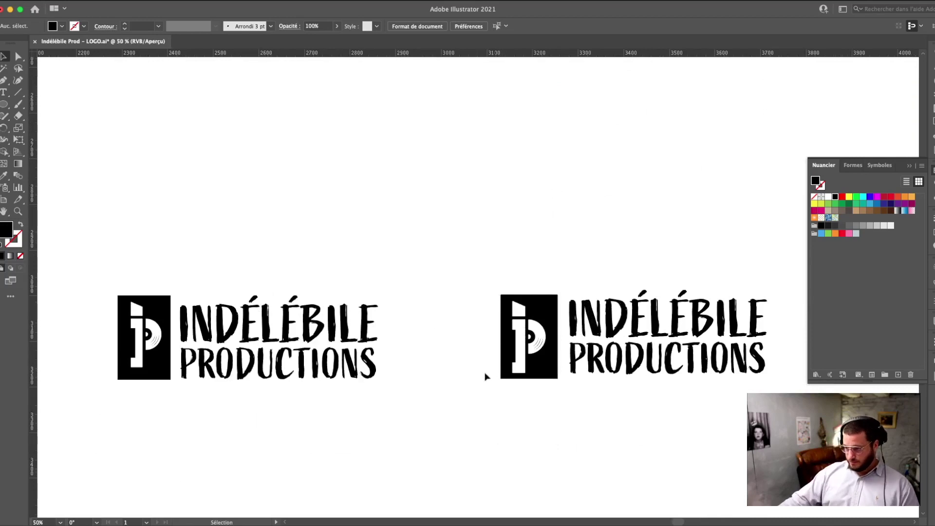
pyautogui.click(176, 285)
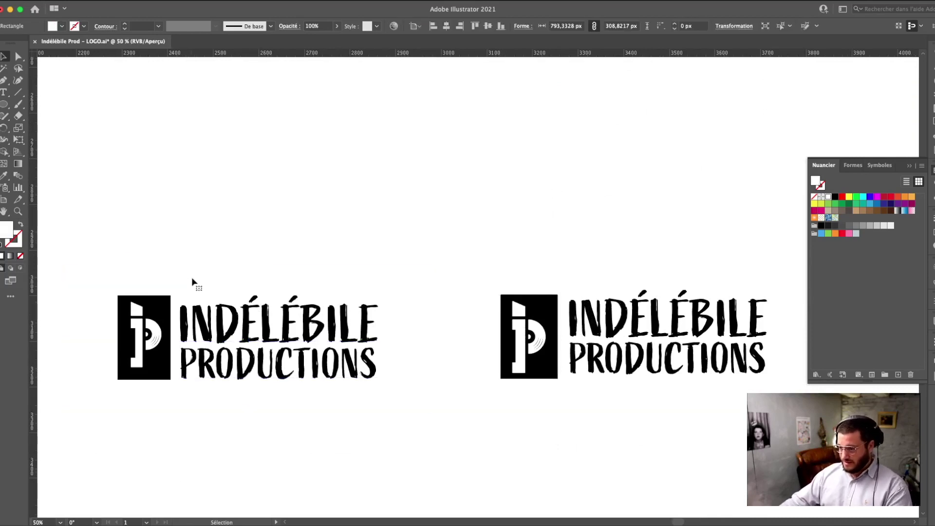
pyautogui.moveTo(211, 254); pyautogui.dragTo(129, 254)
# Step: Compare the lettering and emblem of the original logo with the refined version beside it
pyautogui.click(733, 449)
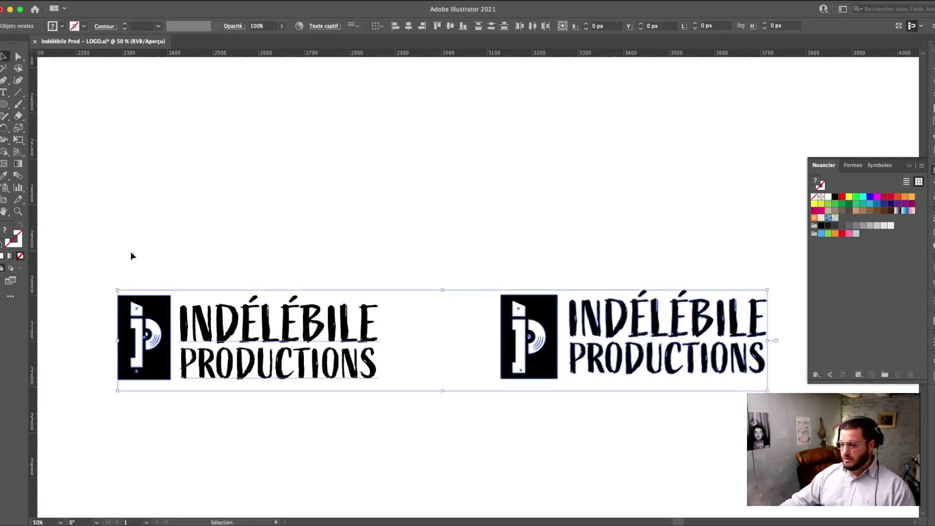
pyautogui.click(393, 260)
pyautogui.click(283, 315)
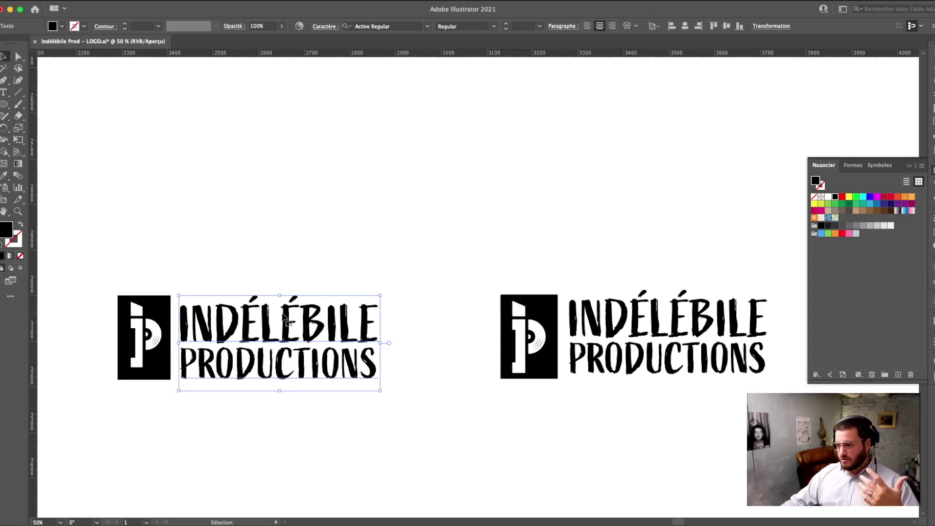
pyautogui.click(320, 260)
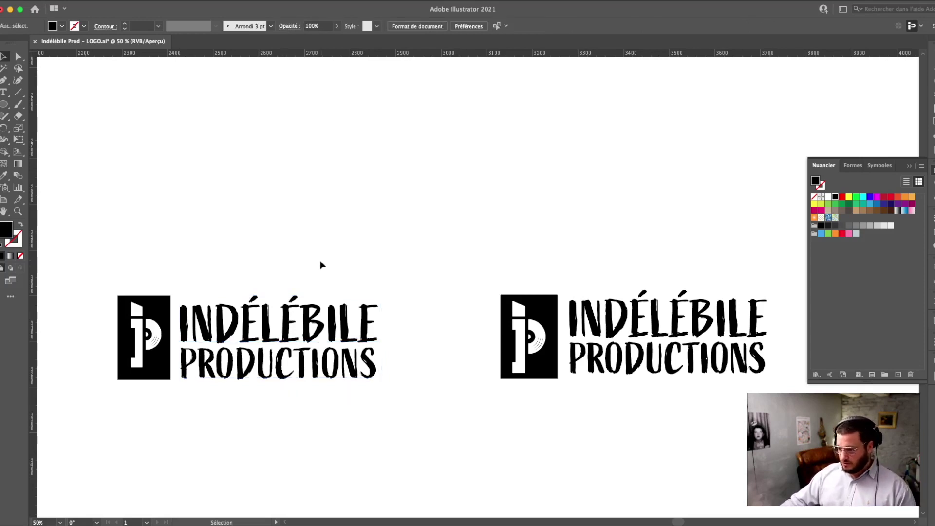
pyautogui.click(288, 320)
pyautogui.click(310, 249)
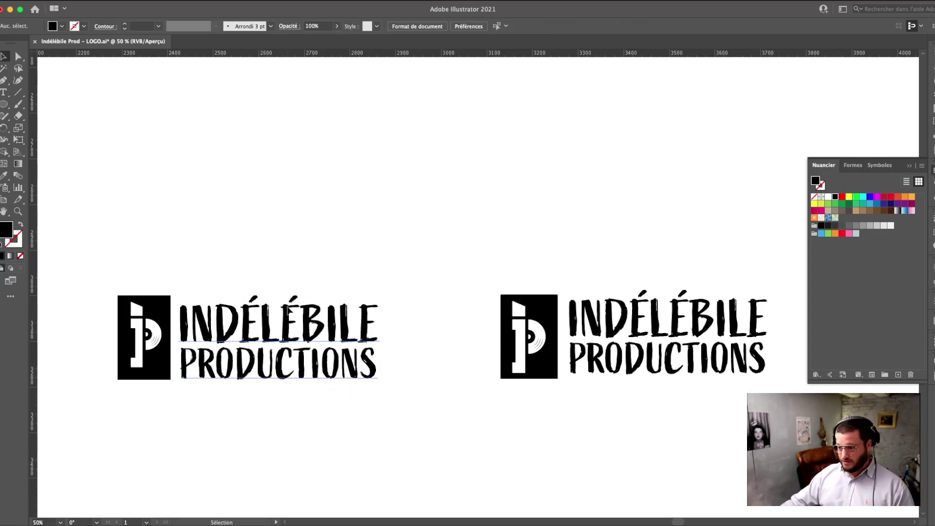
pyautogui.click(292, 315)
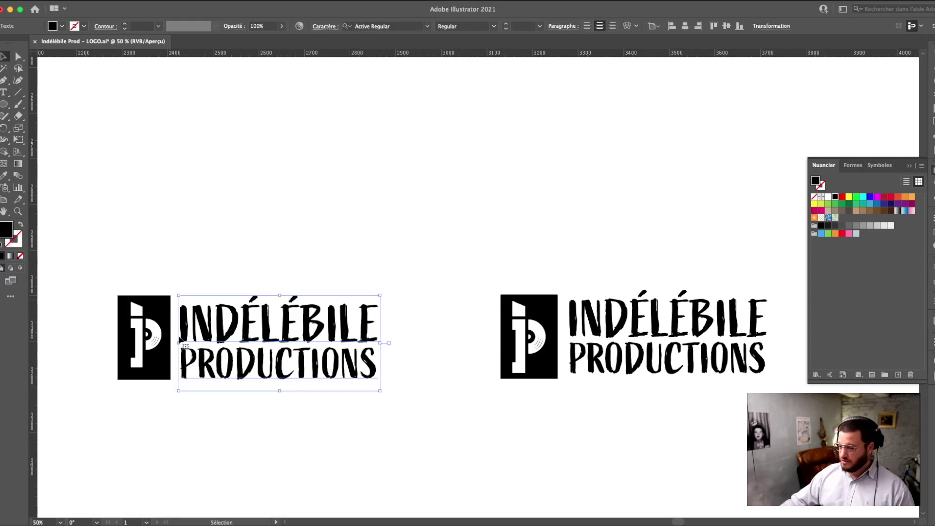
pyautogui.click(112, 278)
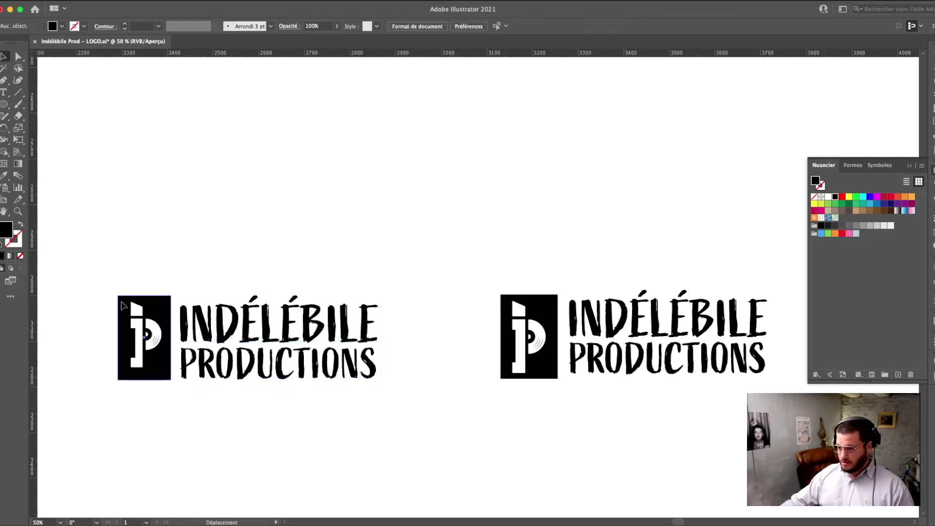
pyautogui.moveTo(127, 315); pyautogui.dragTo(180, 462)
pyautogui.press('super+z')
pyautogui.press('super+z')
pyautogui.press('super+z')
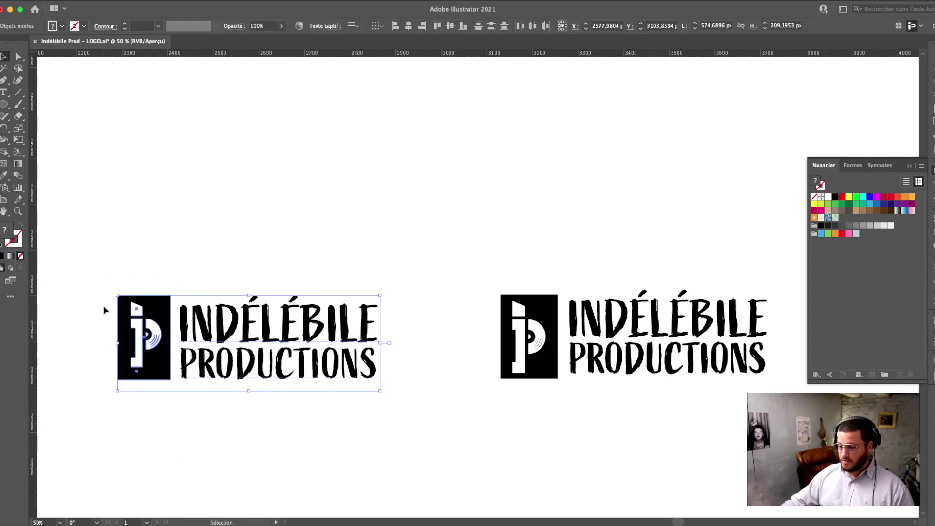
# Step: Round the outer left corners of the black rectangle in the refined logo's emblem
pyautogui.moveTo(103, 279); pyautogui.dragTo(164, 371)
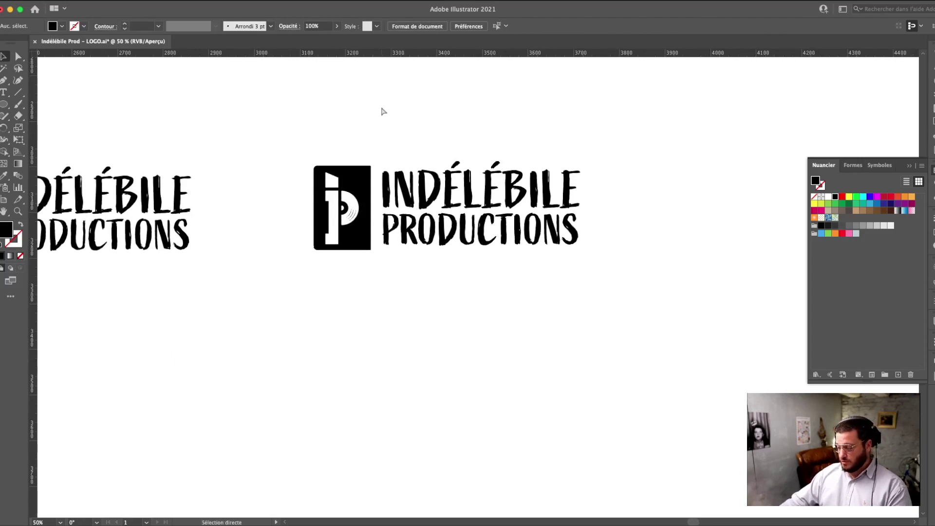
pyautogui.press('super+minus')
pyautogui.hscroll(-3, 382, 107)
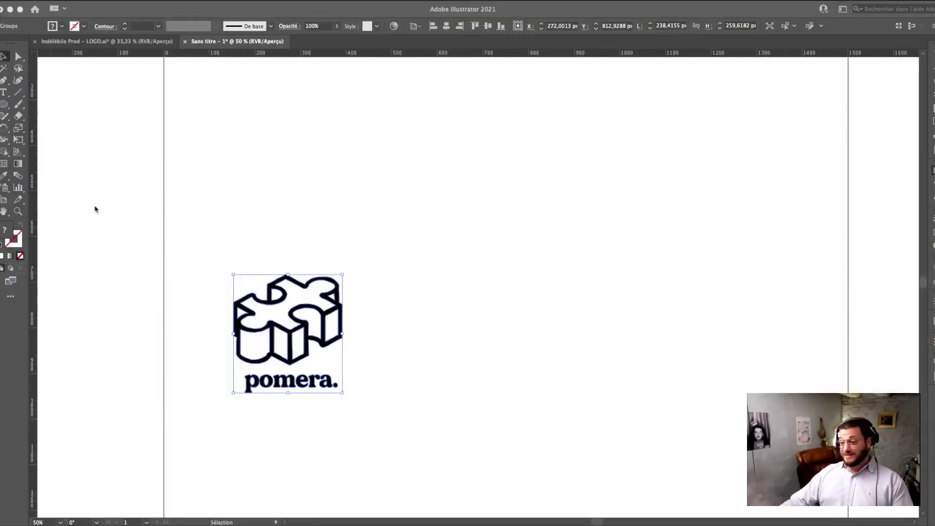
# Step: Move the pomera. logo higher on its artboard and place a duplicate to its right at the same height
pyautogui.click(442, 425)
pyautogui.moveTo(441, 420); pyautogui.dragTo(221, 275)
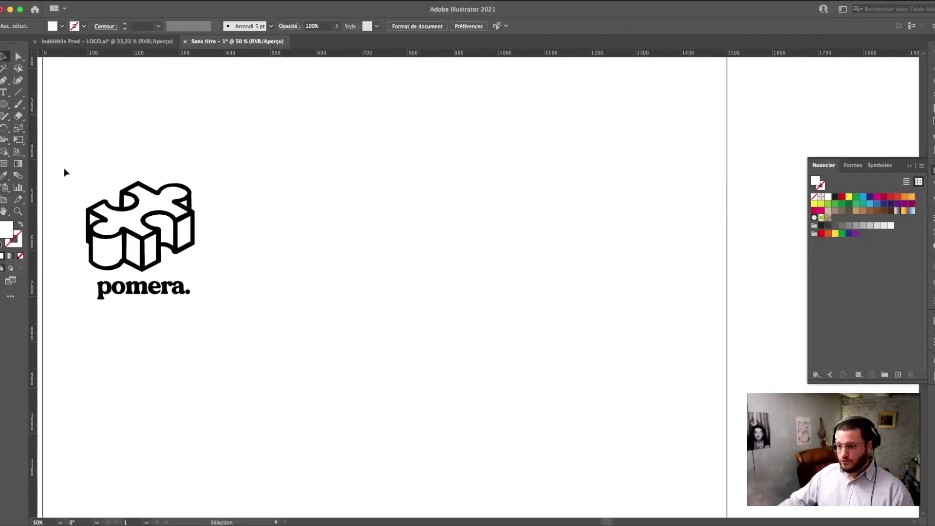
pyautogui.moveTo(64, 168); pyautogui.dragTo(278, 336)
pyautogui.hscroll(1, 282, 312)
pyautogui.hscroll(1, 281, 312)
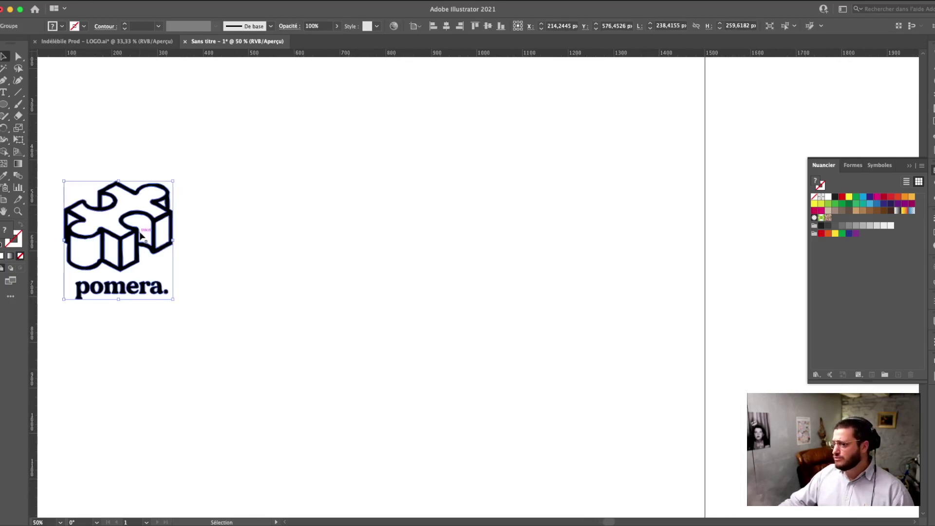
pyautogui.moveTo(136, 235); pyautogui.dragTo(293, 235)
pyautogui.click(414, 247)
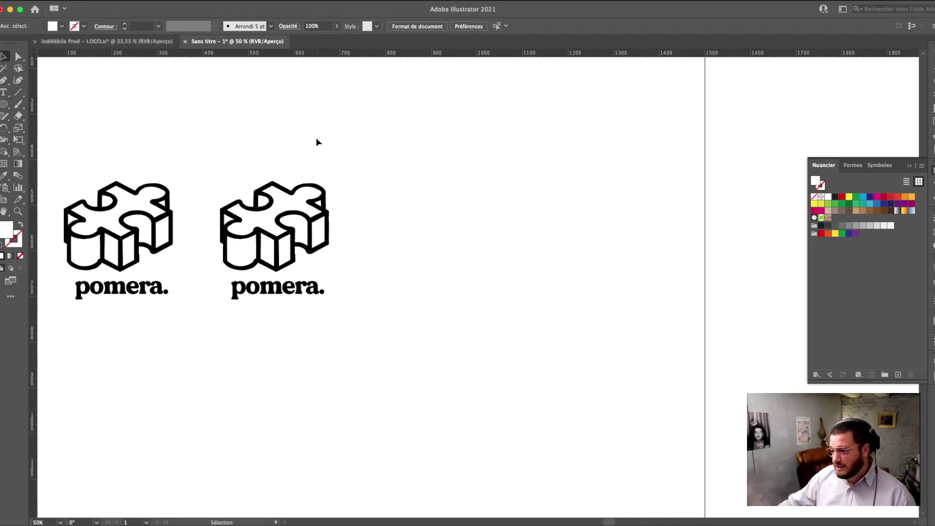
# Step: Duplicate the second pomera. logo to its right to make a third copy in the row
pyautogui.scroll(2, 362, 196)
pyautogui.hscroll(3, 690, 235)
pyautogui.hscroll(5, 689, 235)
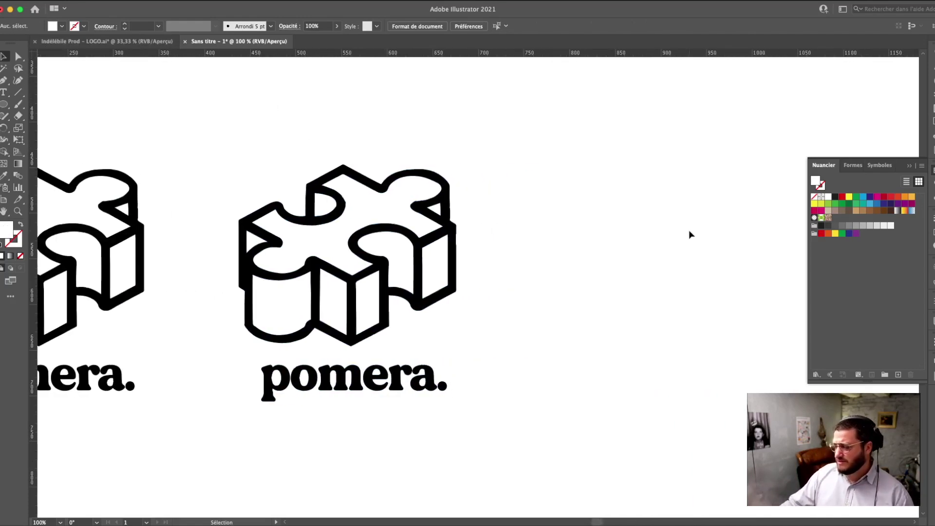
pyautogui.hscroll(4, 689, 235)
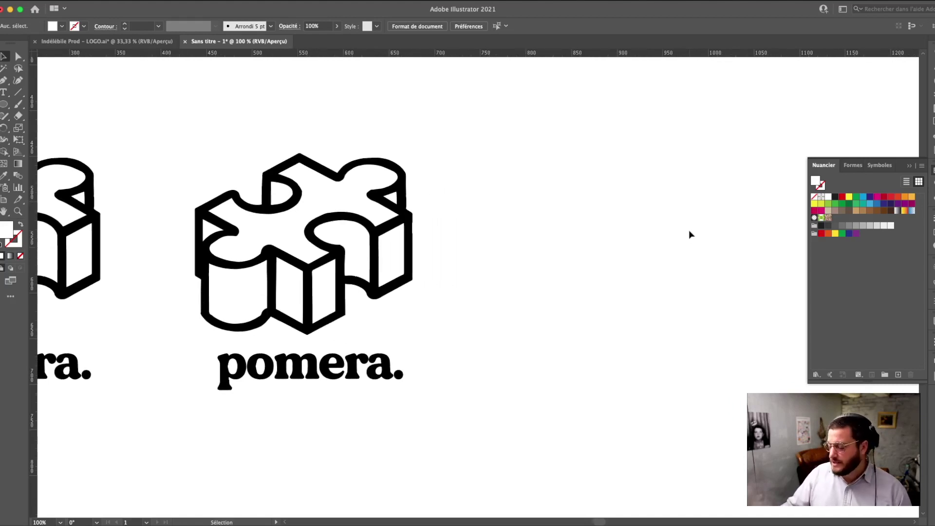
pyautogui.click(365, 184)
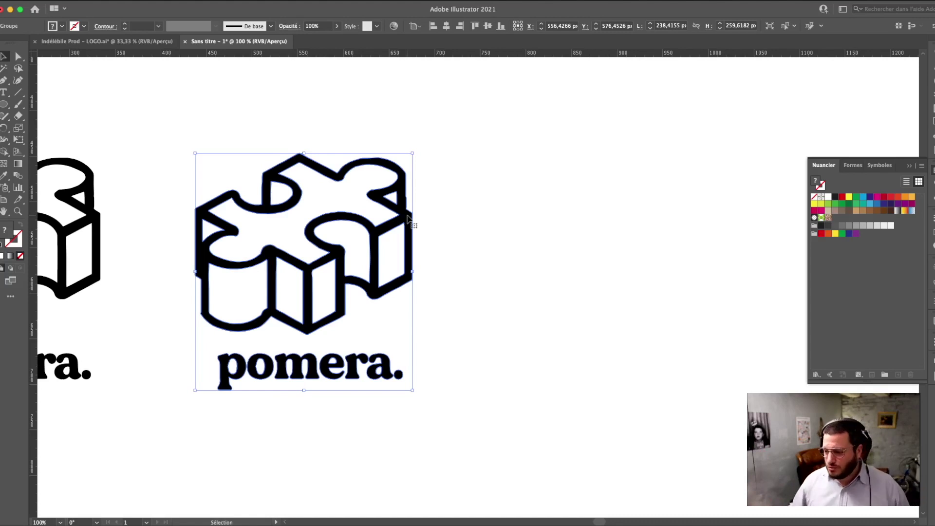
pyautogui.click(429, 213)
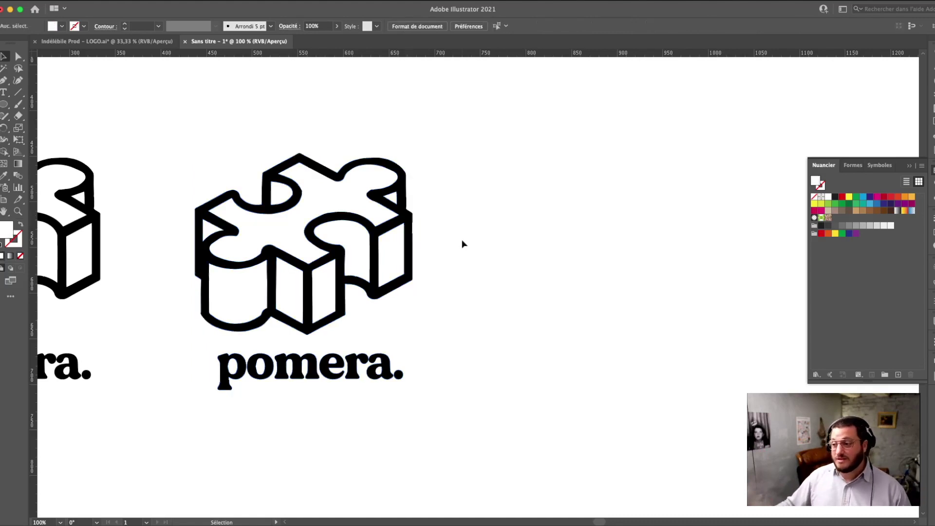
pyautogui.moveTo(472, 305); pyautogui.dragTo(140, 151)
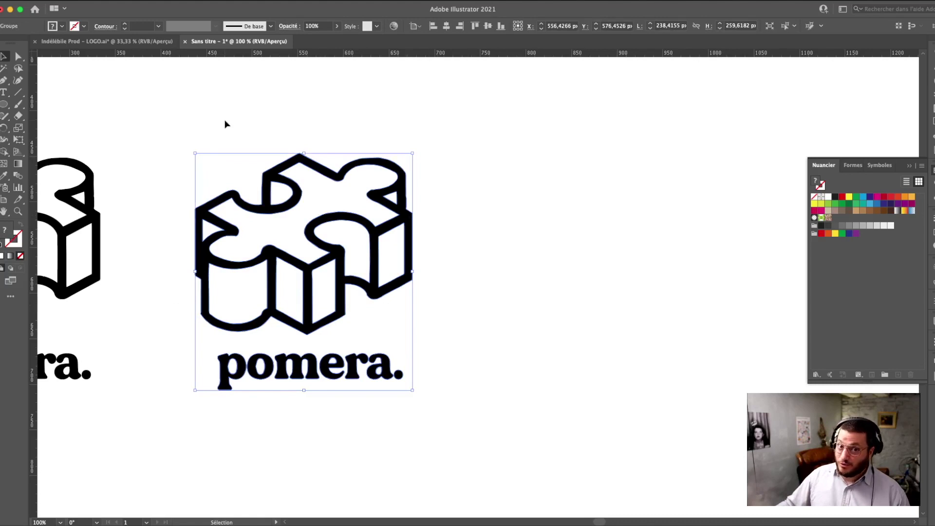
pyautogui.hscroll(5, 225, 124)
pyautogui.moveTo(240, 165); pyautogui.dragTo(548, 164)
pyautogui.click(557, 110)
pyautogui.hscroll(6, 557, 110)
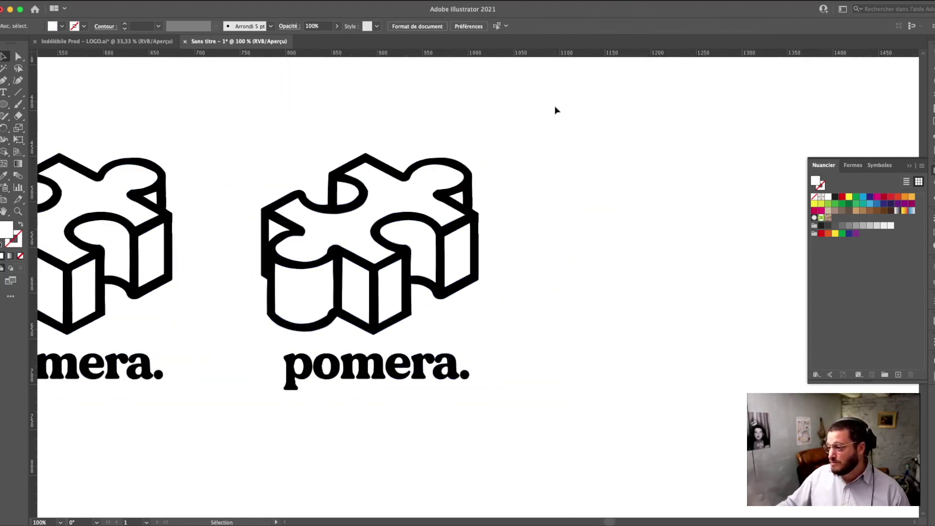
# Step: Draw a square about 180 px wide with the Rectangle tool to the right of the third pomera. logo
pyautogui.click(471, 217)
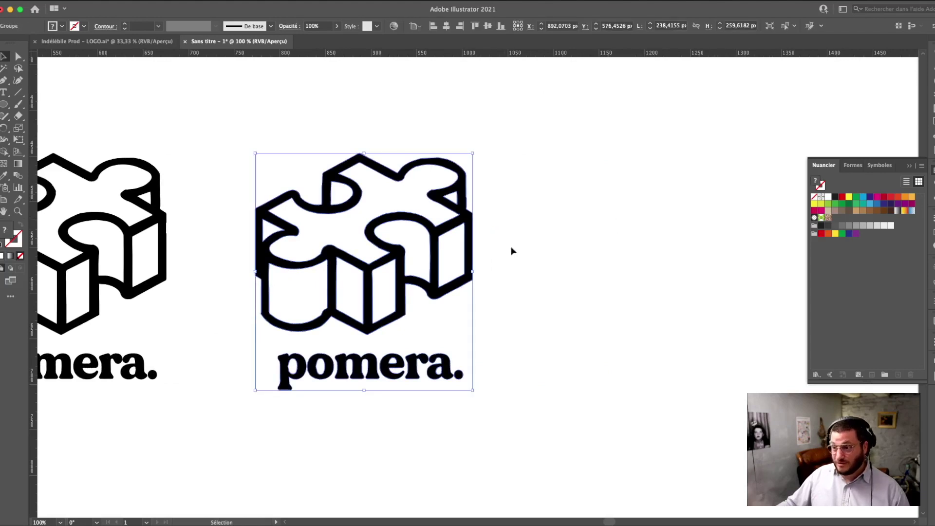
pyautogui.hscroll(5, 521, 243)
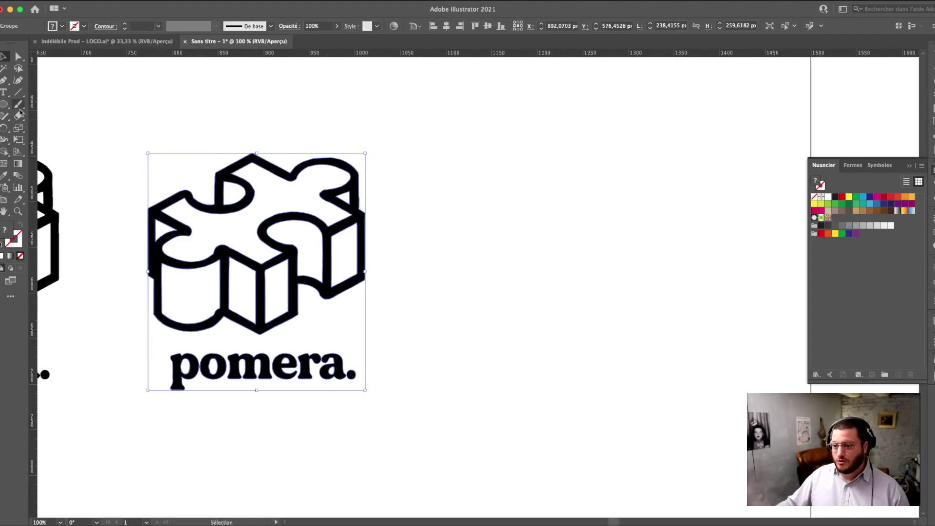
pyautogui.click(5, 106)
pyautogui.click(5, 106)
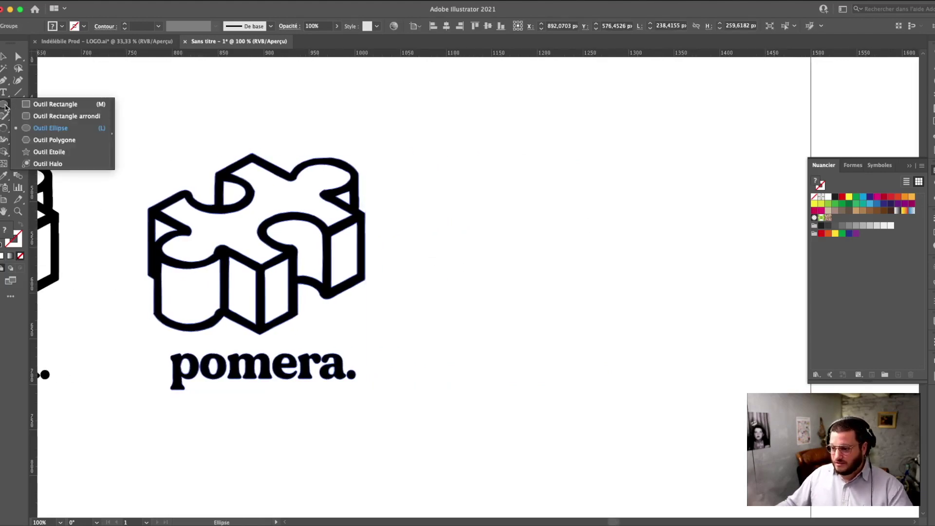
pyautogui.click(51, 105)
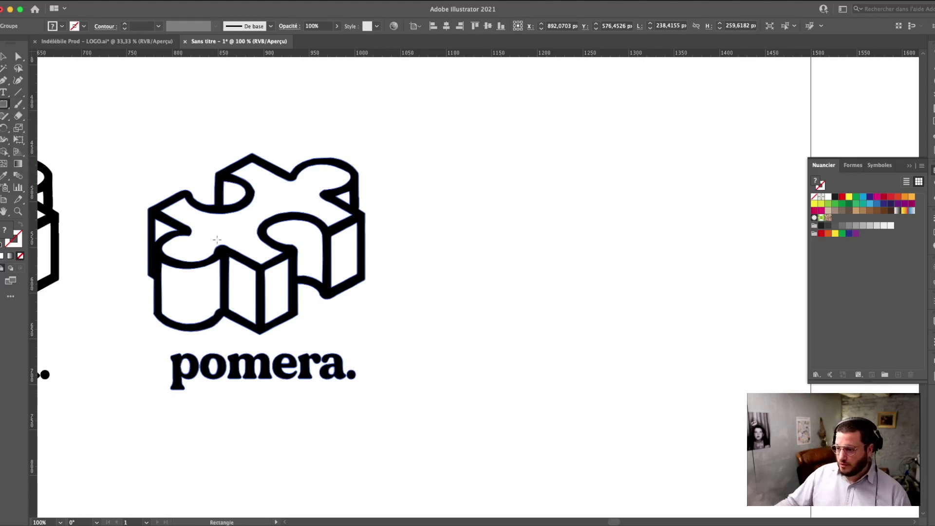
pyautogui.hscroll(5, 486, 173)
pyautogui.moveTo(391, 152); pyautogui.dragTo(555, 317)
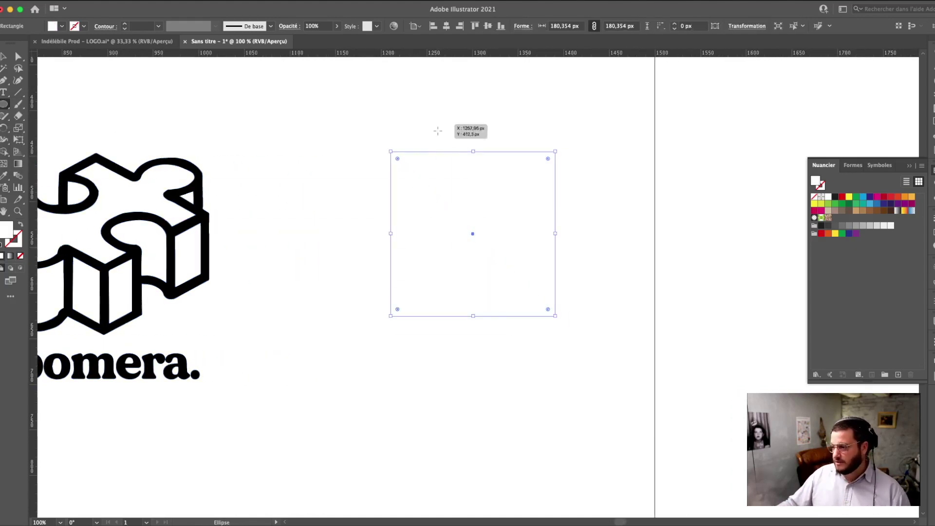
# Step: Draw a circle about 81 px across over the square's top edge, fill the shapes red and centre them horizontally
pyautogui.moveTo(439, 116); pyautogui.dragTo(513, 190)
pyautogui.click(842, 196)
pyautogui.click(447, 26)
pyautogui.hscroll(-2, 473, 146)
pyautogui.click(529, 26)
# Step: Place copies of the circle over the square's side and bottom edges to outline a puzzle piece
pyautogui.moveTo(527, 122)
pyautogui.mouseDown()
pyautogui.moveTo(526, 339)
pyautogui.moveTo(579, 228)
pyautogui.mouseUp()
pyautogui.keyDown('shift'); pyautogui.click(457, 247); pyautogui.keyUp('shift')
pyautogui.hotkey('shift', 'Right')
pyautogui.moveTo(424, 78); pyautogui.dragTo(633, 318)
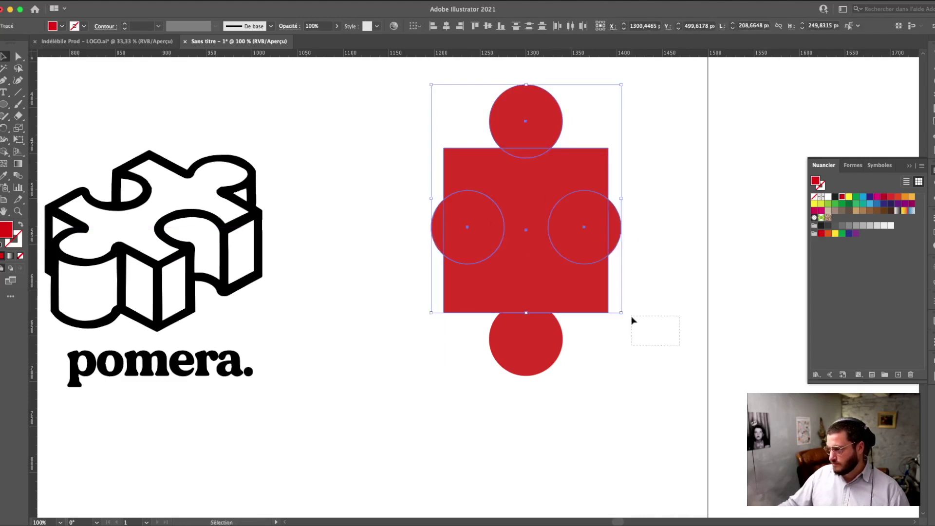
# Step: Duplicate the red square with its four circles to the right, keeping the same height
pyautogui.hscroll(4, 526, 273)
pyautogui.click(323, 292)
pyautogui.moveTo(273, 146); pyautogui.dragTo(507, 458)
pyautogui.moveTo(404, 237); pyautogui.dragTo(691, 237)
pyautogui.hscroll(4, 692, 237)
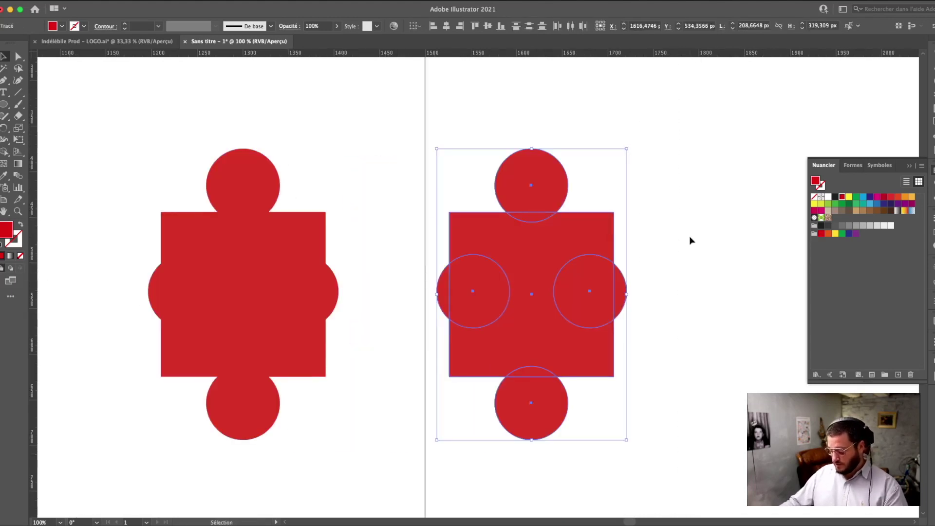
# Step: Merge the copy's top and bottom circles into its square with the Shape Builder, leaving the side circles separate
pyautogui.hotkey('shift', 'm')
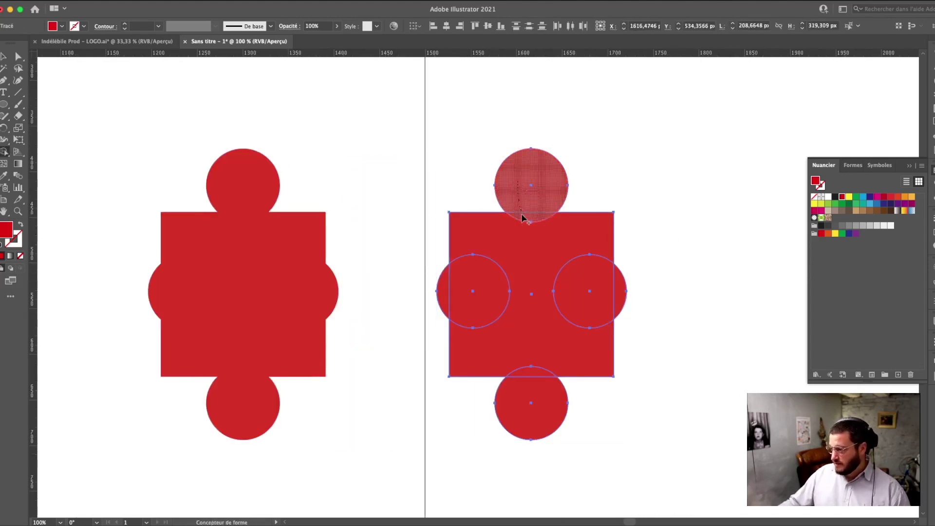
pyautogui.moveTo(521, 215)
pyautogui.mouseDown()
pyautogui.moveTo(531, 411)
pyautogui.moveTo(538, 244)
pyautogui.mouseUp()
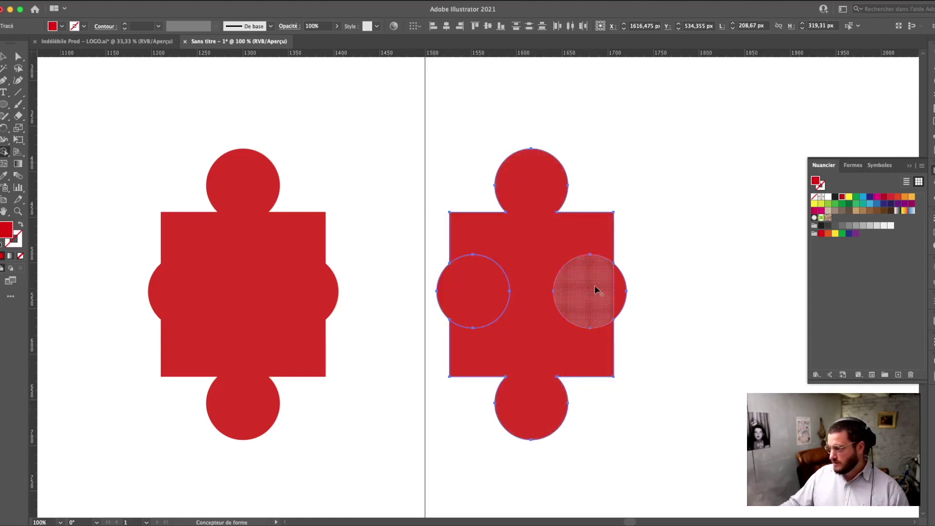
pyautogui.press('v')
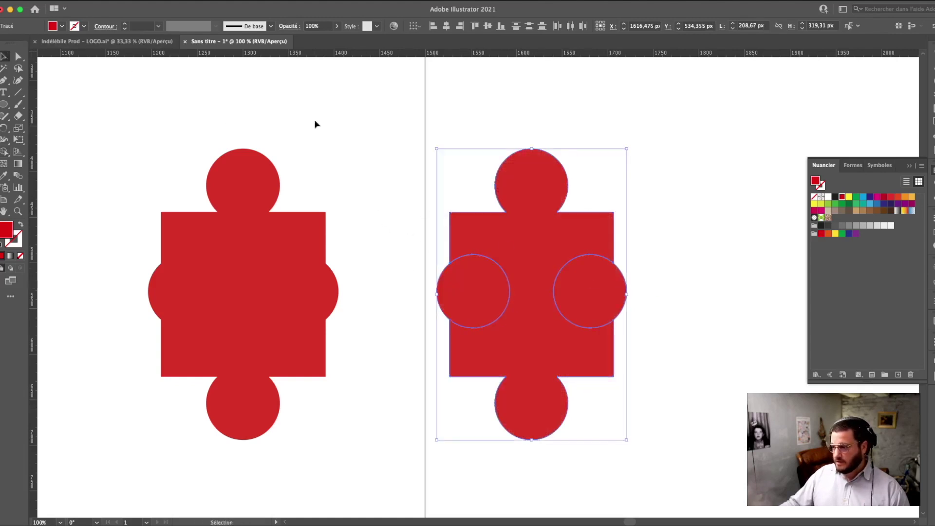
# Step: Duplicate the merged shape and its two side circles to the right in the same row
pyautogui.hscroll(5, 633, 418)
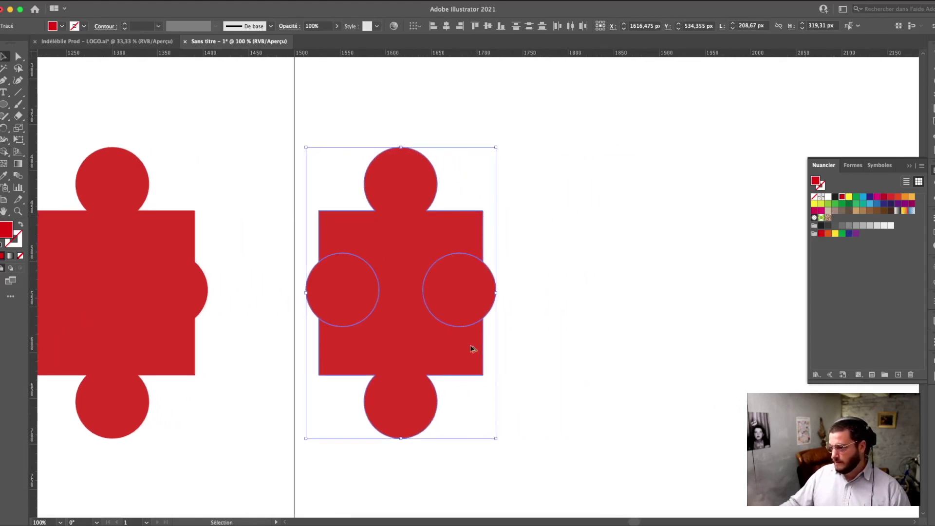
pyautogui.keyDown('shift'); pyautogui.click(459, 354); pyautogui.keyUp('shift')
pyautogui.moveTo(624, 505); pyautogui.dragTo(321, 163)
pyautogui.moveTo(418, 261); pyautogui.dragTo(627, 257)
pyautogui.click(765, 308)
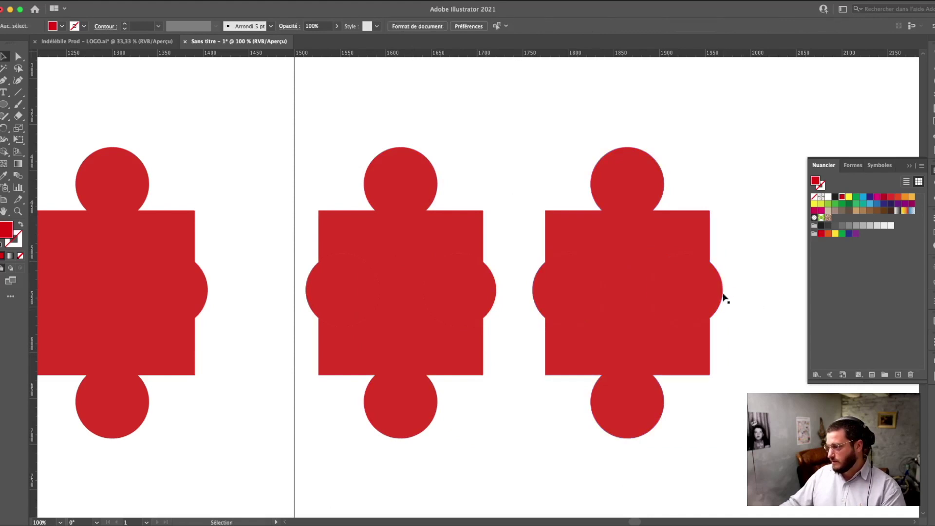
# Step: Cut the two side circles out of the last copy's body to form the puzzle piece's round notches
pyautogui.click(712, 295)
pyautogui.press('BackSpace')
pyautogui.keyDown('alt'); pyautogui.click(583, 290); pyautogui.keyUp('alt')
pyautogui.hscroll(6, 722, 292)
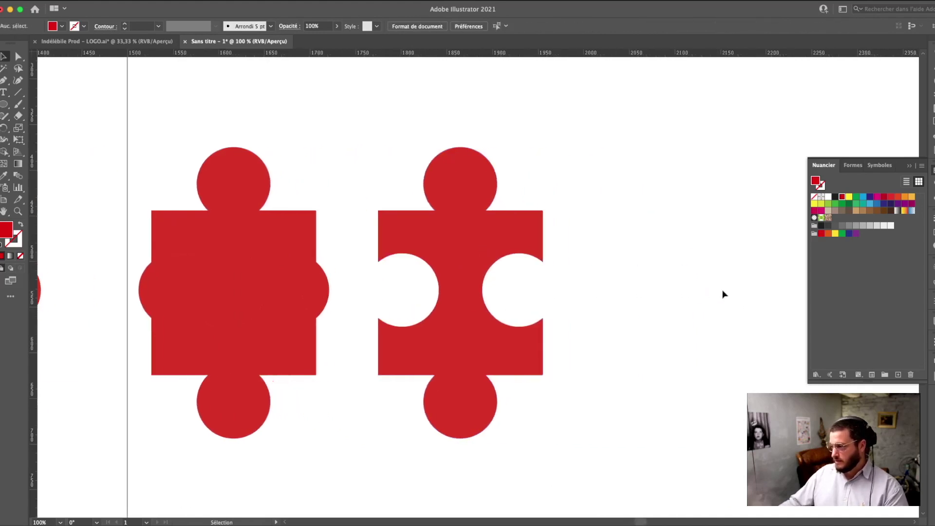
# Step: Align the first assembly's two side circles and square on their vertical centres
pyautogui.hscroll(2, 723, 294)
pyautogui.click(419, 233)
pyautogui.hscroll(-12, 419, 292)
pyautogui.moveTo(312, 127); pyautogui.dragTo(327, 453)
pyautogui.click(932, 376)
pyautogui.moveTo(210, 283); pyautogui.dragTo(428, 302)
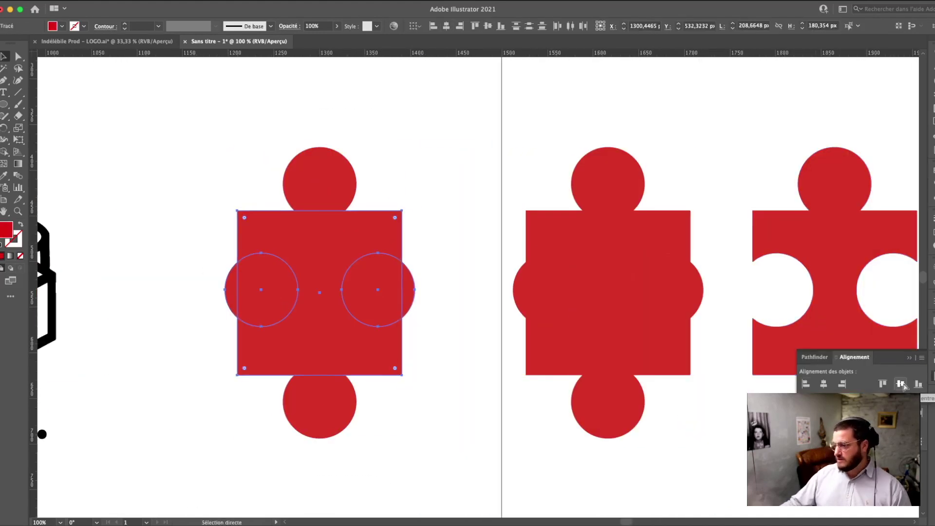
pyautogui.click(901, 384)
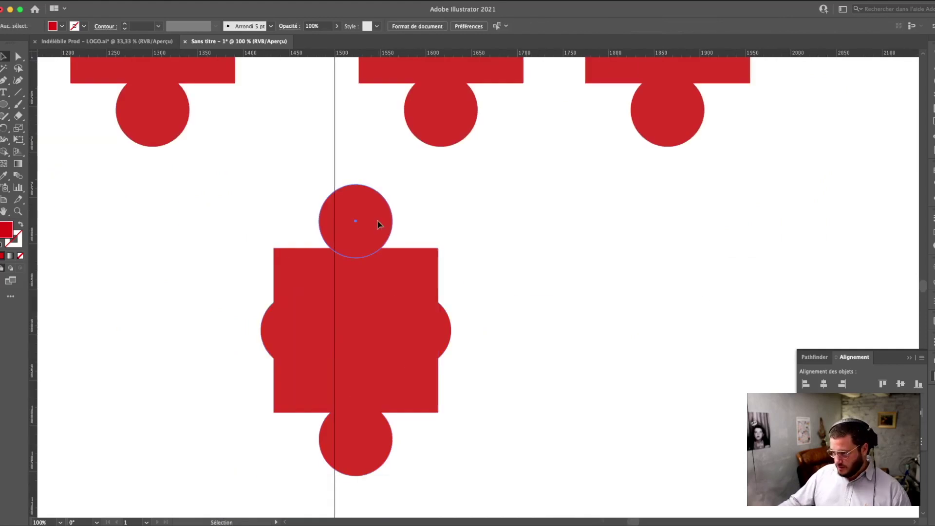
# Step: Apply a 3D extrusion to a copy of the notched puzzle piece and rotate it to about 40° X, 35° Y and -23° Z
pyautogui.moveTo(377, 220); pyautogui.dragTo(635, 300)
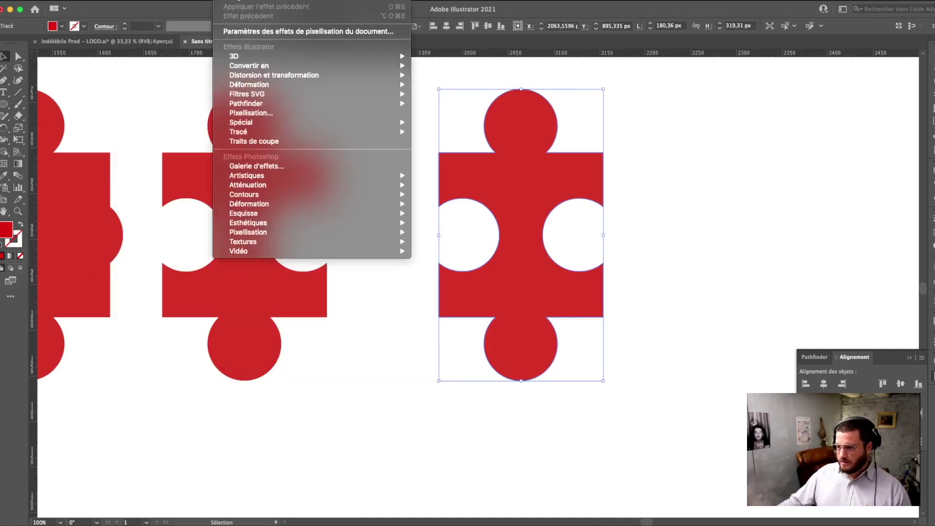
pyautogui.moveTo(245, 57)
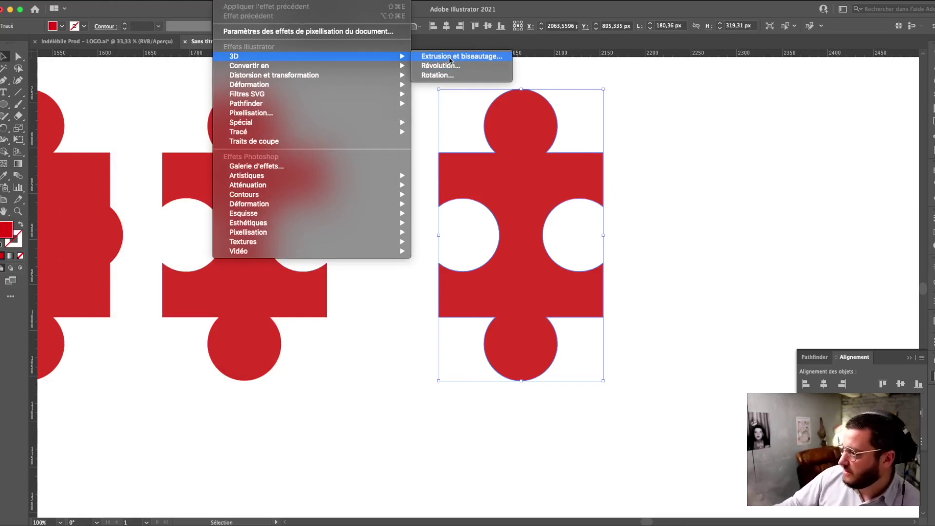
pyautogui.click(450, 57)
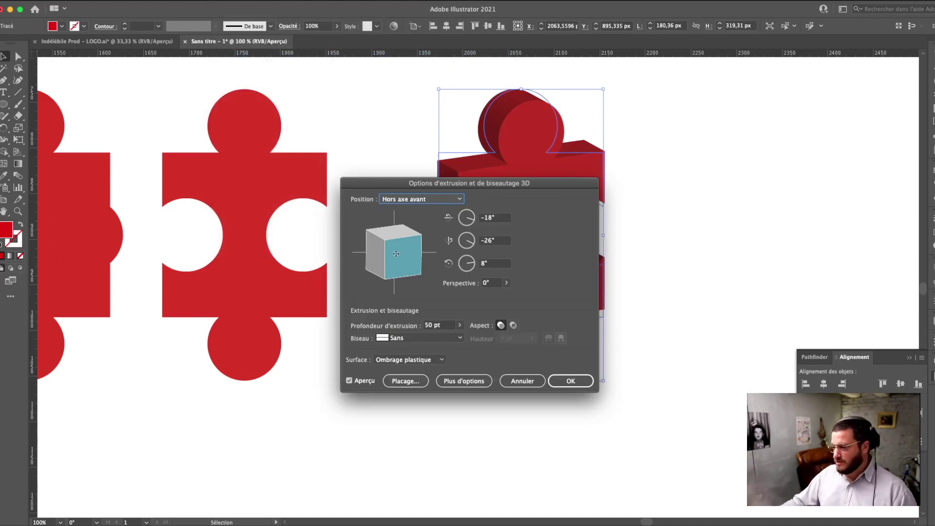
pyautogui.moveTo(397, 253); pyautogui.dragTo(370, 229)
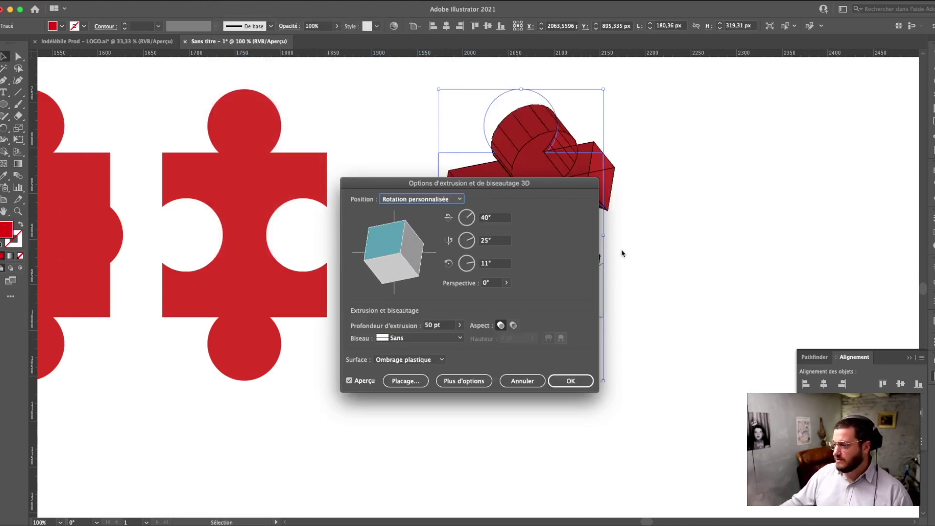
pyautogui.moveTo(468, 183); pyautogui.dragTo(256, 164)
pyautogui.moveTo(187, 240); pyautogui.dragTo(192, 248)
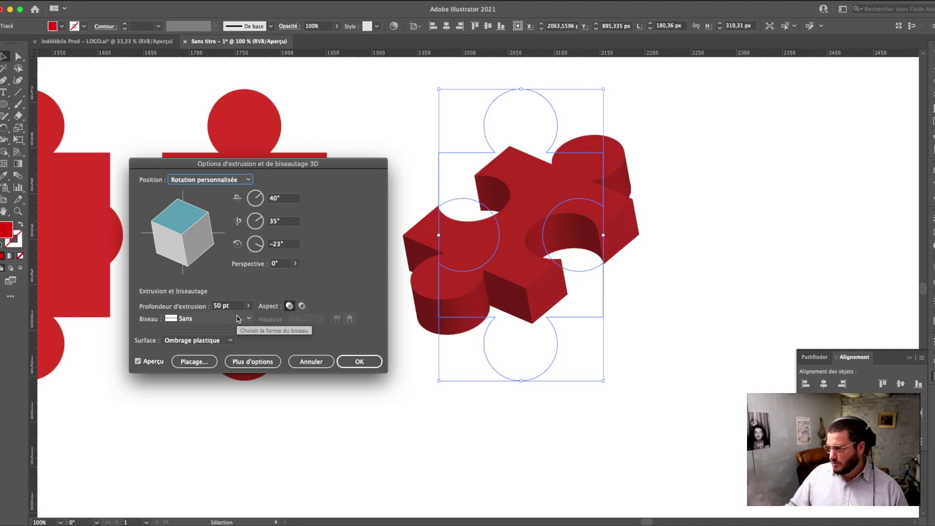
# Step: Rotate the 3D puzzle piece to about 43° X and -30° Z with an extrusion depth of 80 pt, and apply the effect
pyautogui.moveTo(191, 211); pyautogui.dragTo(189, 202)
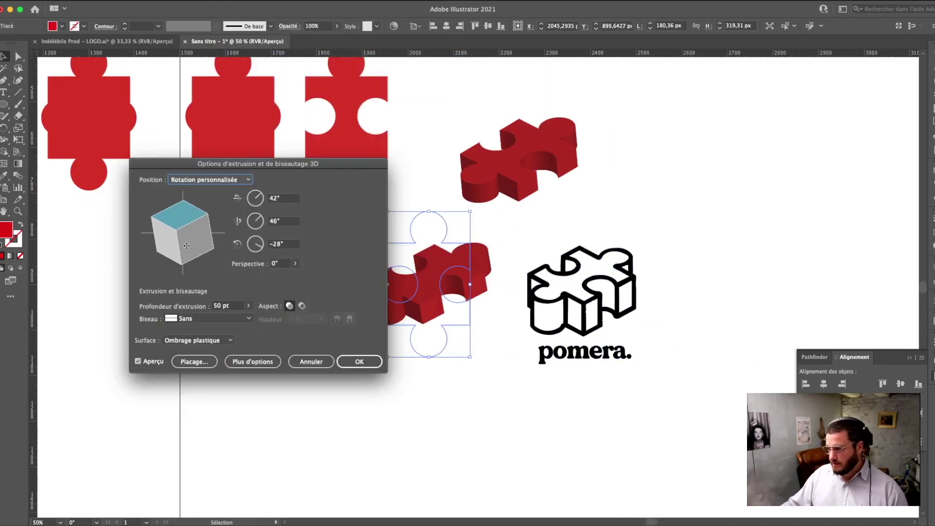
pyautogui.doubleClick(219, 306)
pyautogui.write('80')
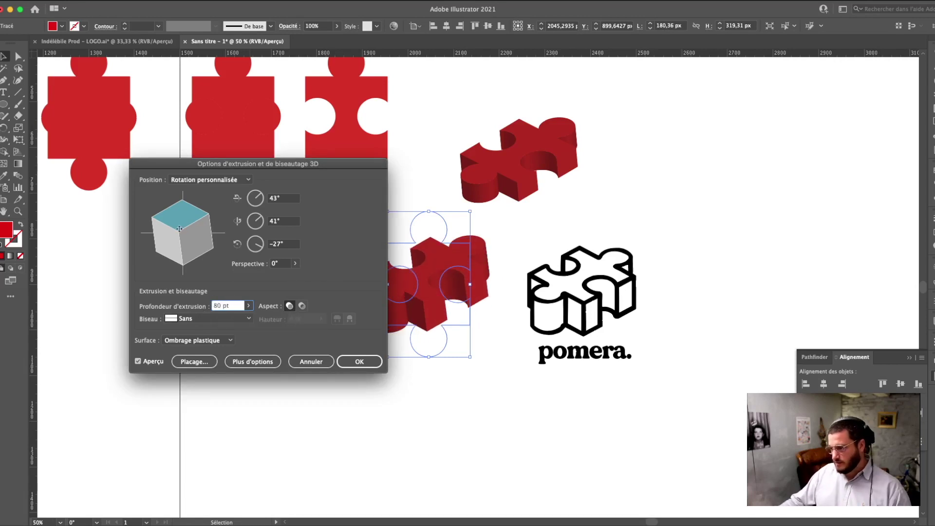
pyautogui.doubleClick(273, 222)
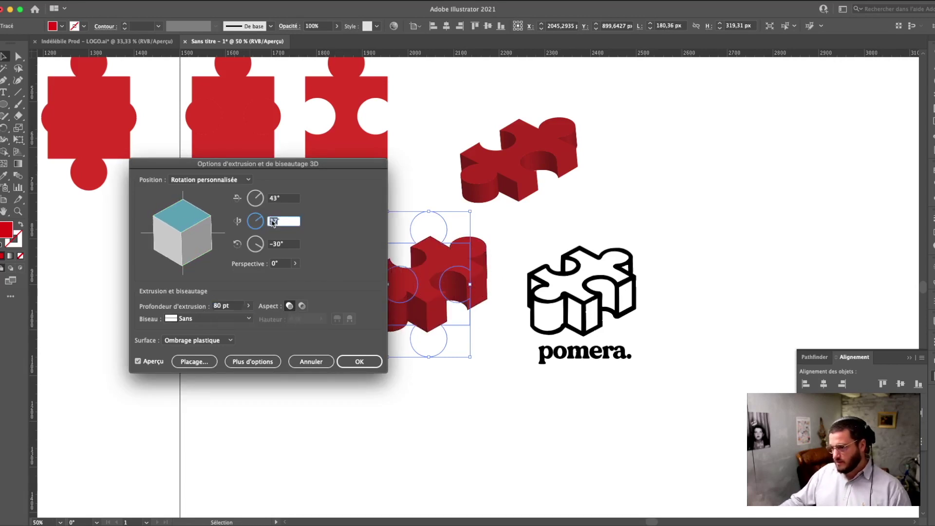
pyautogui.click(360, 362)
pyautogui.click(455, 391)
# Step: Duplicate the extruded puzzle piece to the right of the black pomera. logo and compare it with the original emblem
pyautogui.hscroll(3, 455, 391)
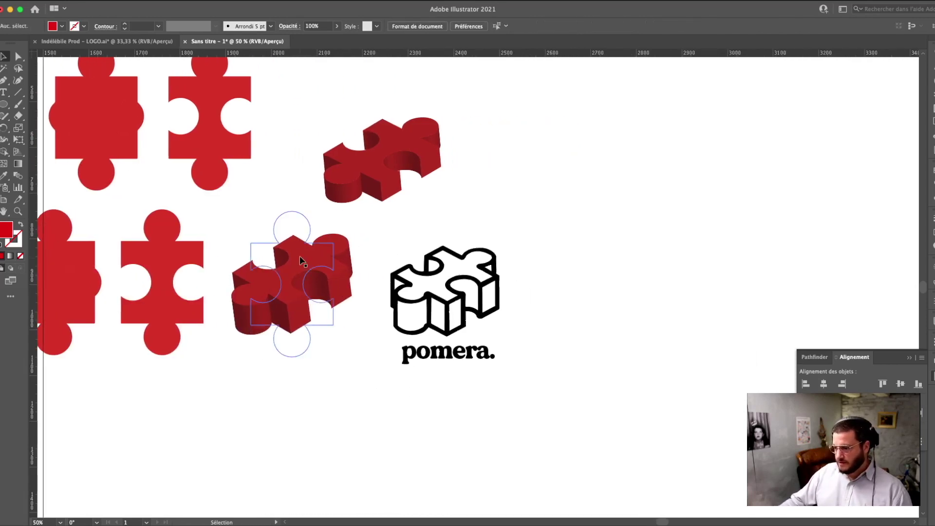
pyautogui.click(299, 258)
pyautogui.moveTo(299, 258); pyautogui.dragTo(646, 259)
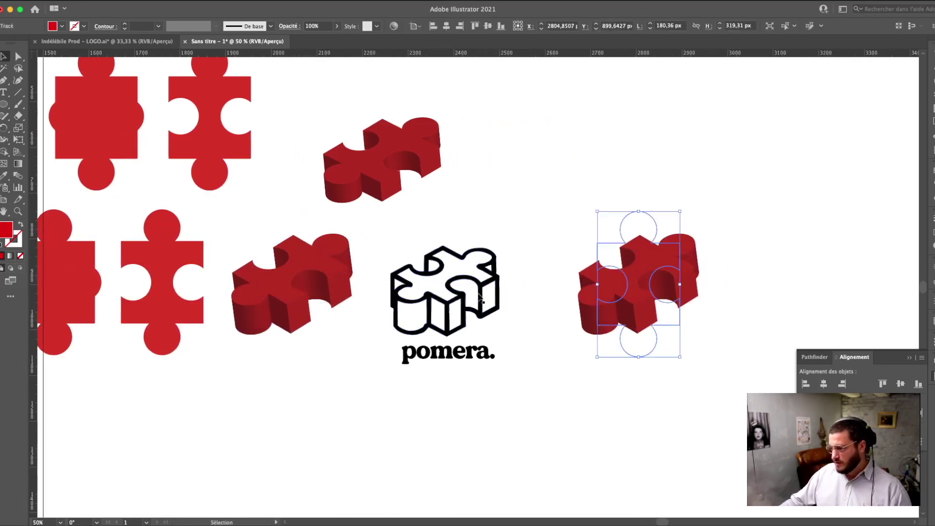
pyautogui.press('super+plus')
pyautogui.press('super+plus')
pyautogui.hscroll(-4, 455, 298)
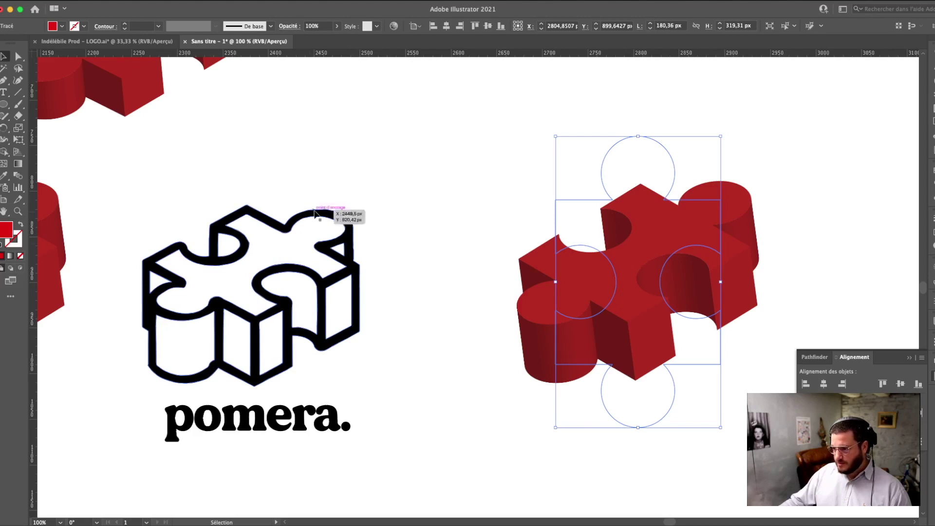
pyautogui.click(466, 238)
pyautogui.hscroll(5, 467, 238)
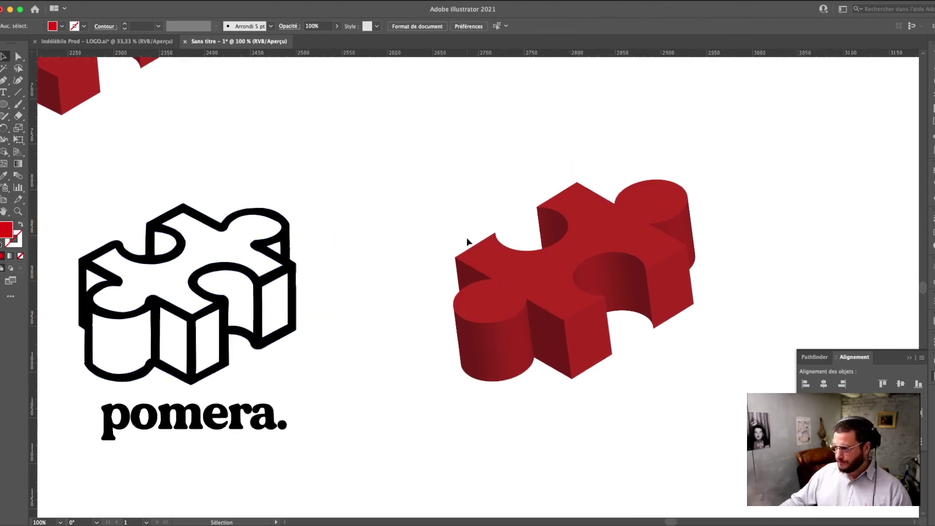
# Step: Expand the appearance of the copied 3D puzzle piece into editable vector faces
pyautogui.click(576, 238)
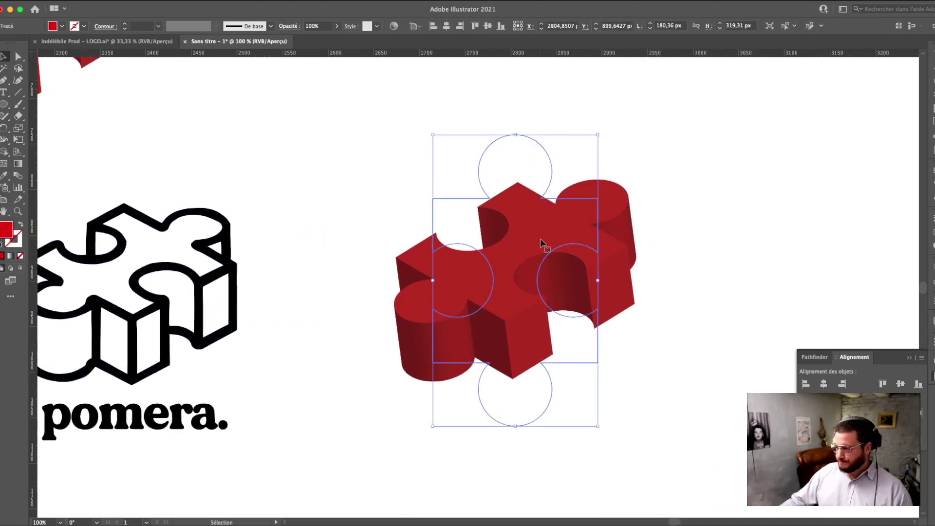
pyautogui.click(135, 1)
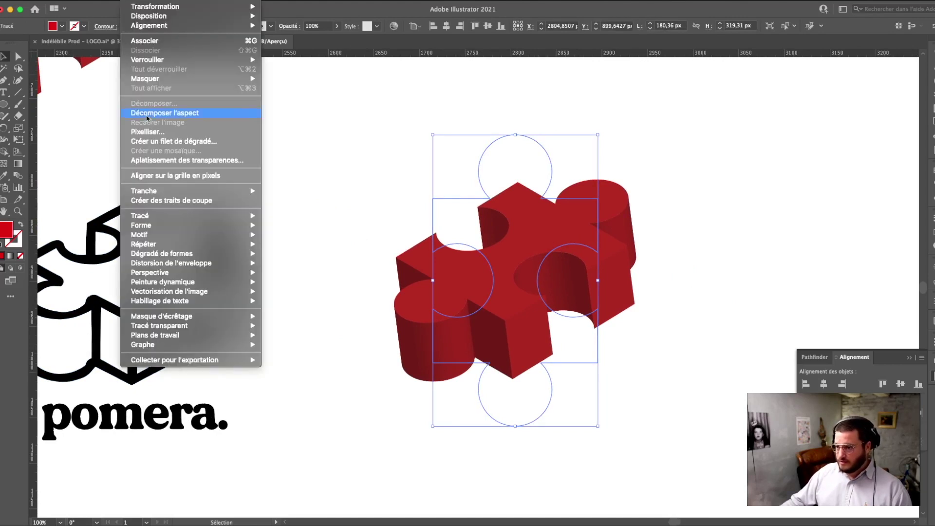
pyautogui.click(148, 114)
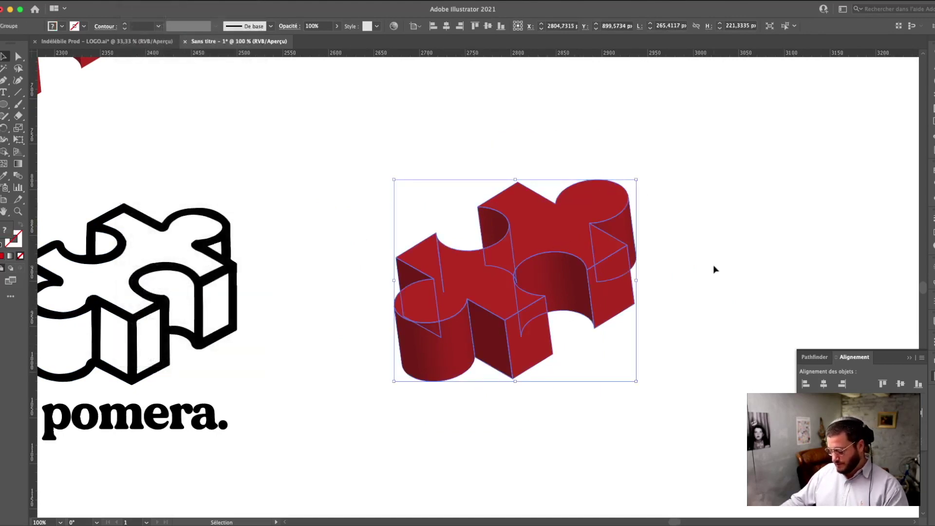
pyautogui.click(134, 2)
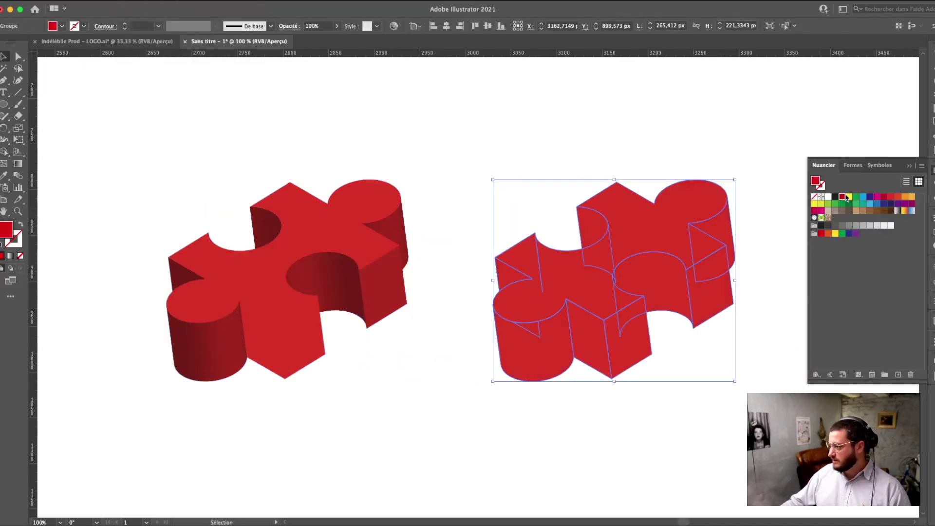
pyautogui.press('super+plus')
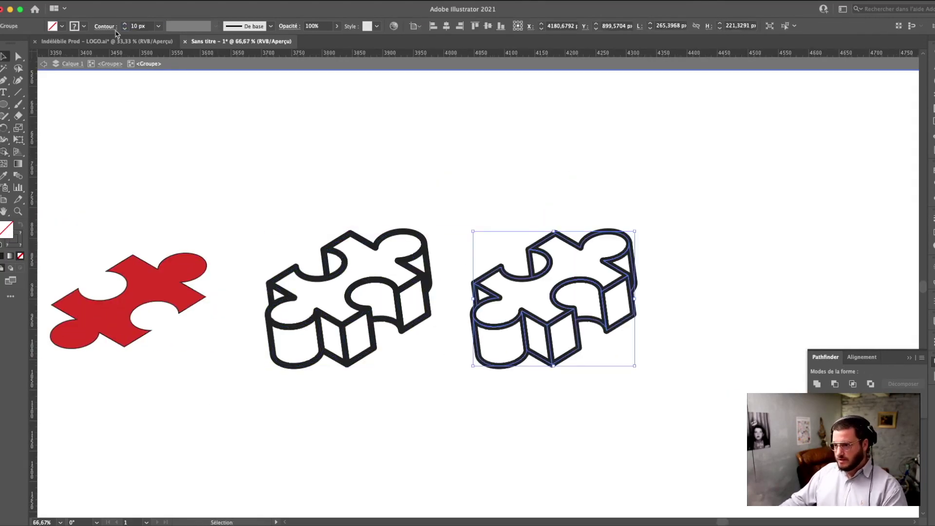
# Step: Duplicate the last outlined puzzle piece to the right and expand the copy's fill and stroke into shapes
pyautogui.click(465, 142)
pyautogui.press('v')
pyautogui.click(431, 292)
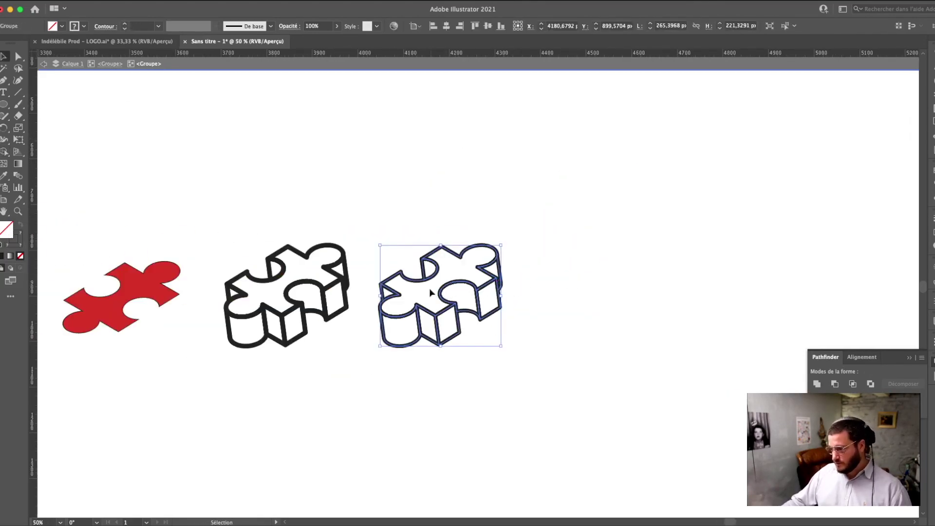
pyautogui.moveTo(429, 280); pyautogui.dragTo(614, 281)
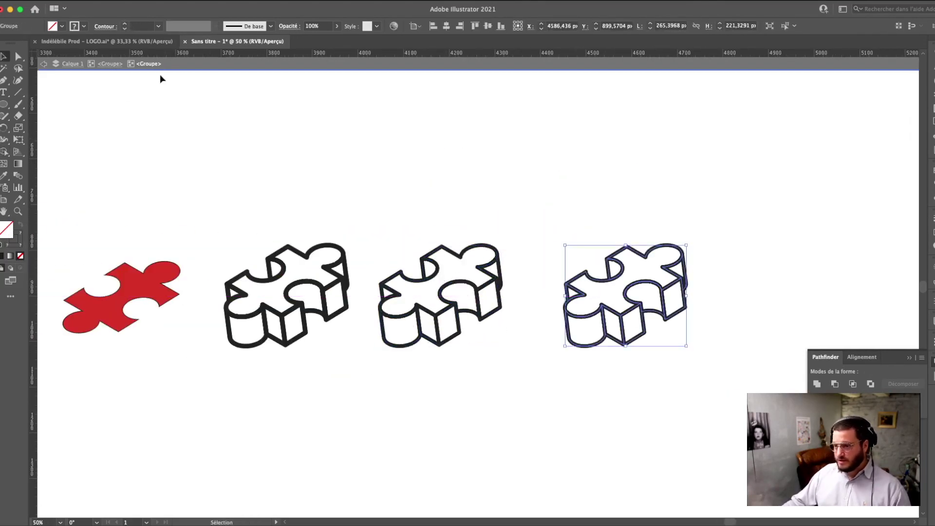
pyautogui.click(128, 1)
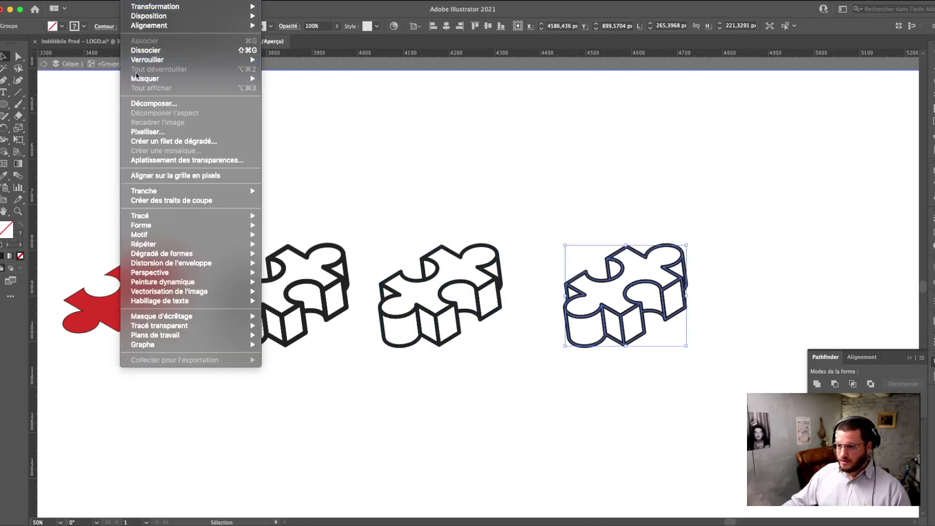
pyautogui.click(143, 103)
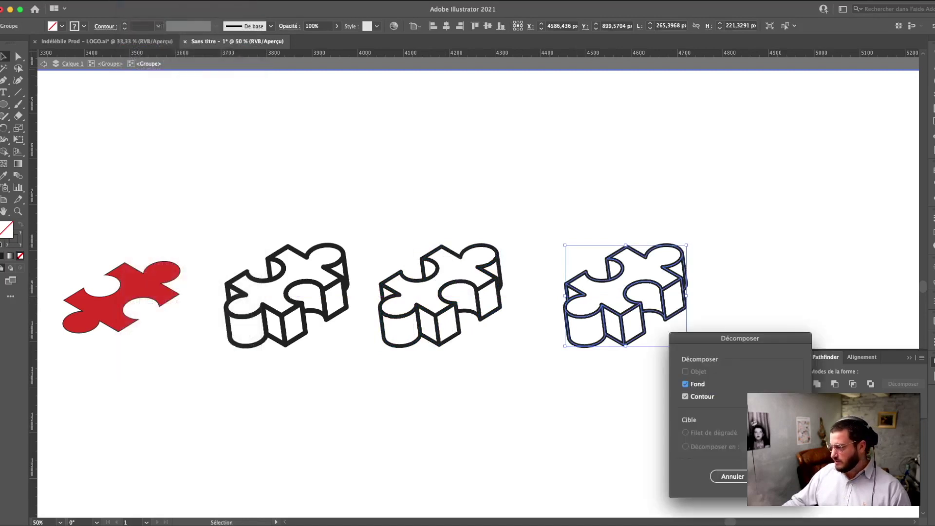
pyautogui.press('Return')
# Step: Duplicate the expanded outline to the right in the same row and unite its pieces into one shape
pyautogui.hscroll(3, 741, 211)
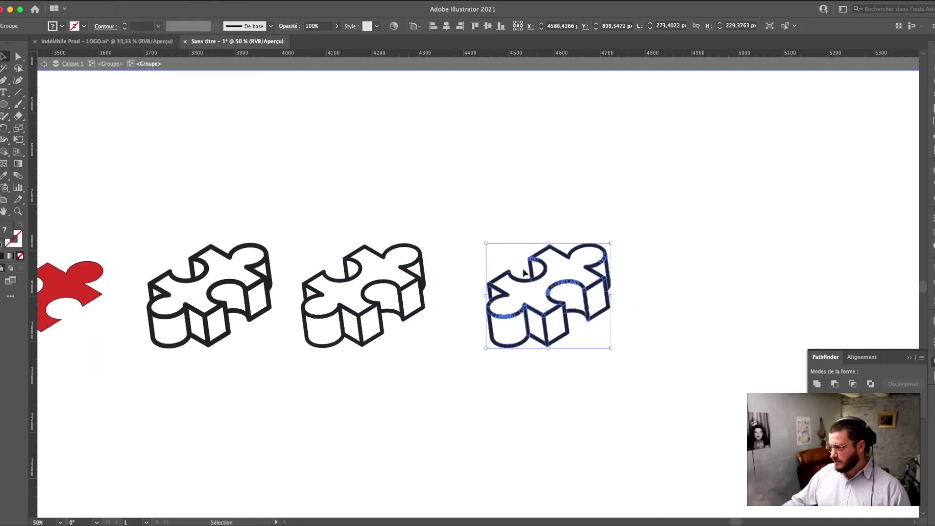
pyautogui.moveTo(525, 283); pyautogui.dragTo(686, 283)
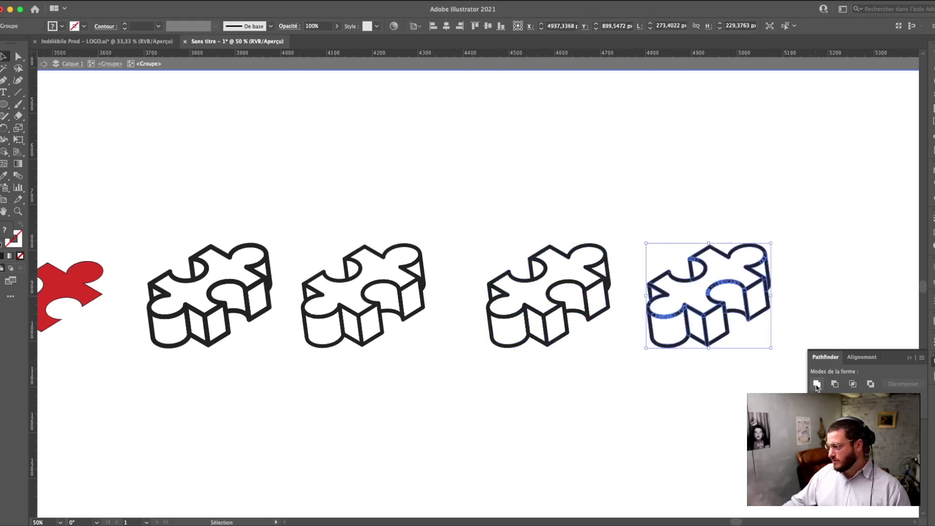
pyautogui.click(817, 384)
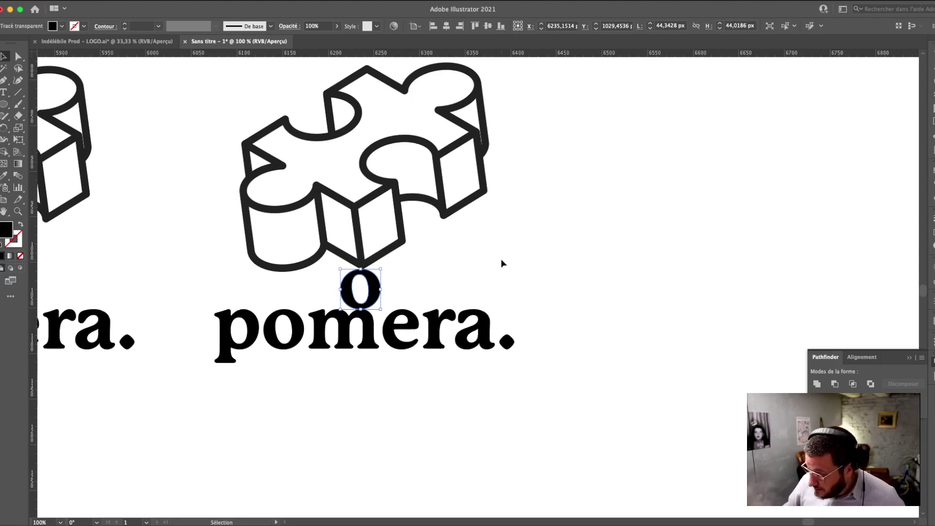
# Step: Stack copies of the letter o into a column of seven above the wordmark and enlarge the emblem to reach the column's top
pyautogui.click(374, 257)
pyautogui.click(374, 281)
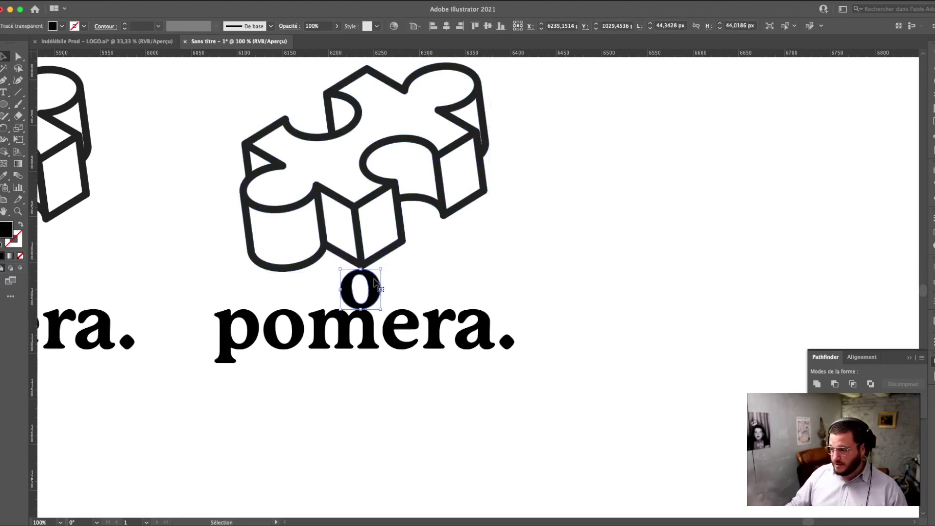
pyautogui.moveTo(374, 285); pyautogui.dragTo(374, 245)
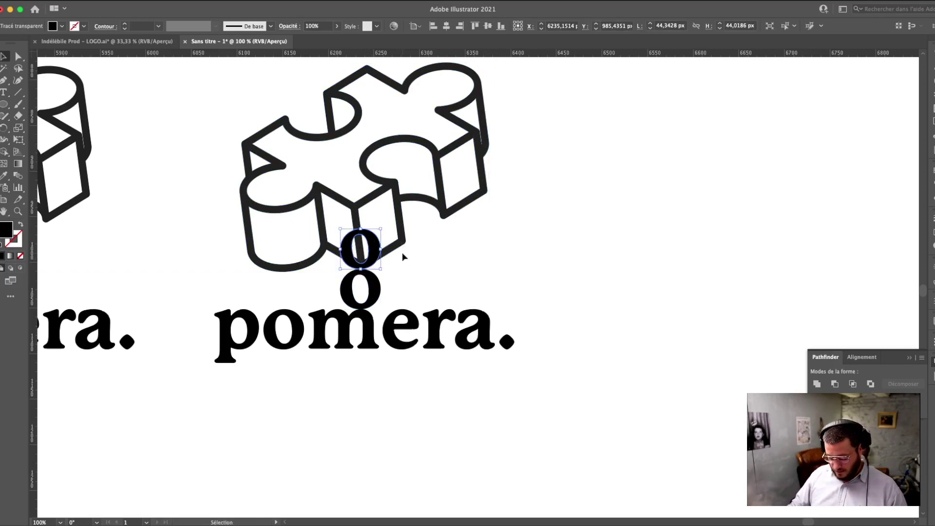
pyautogui.press('super+d')
pyautogui.press('super+d')
pyautogui.press('super+d')
pyautogui.press('super+d')
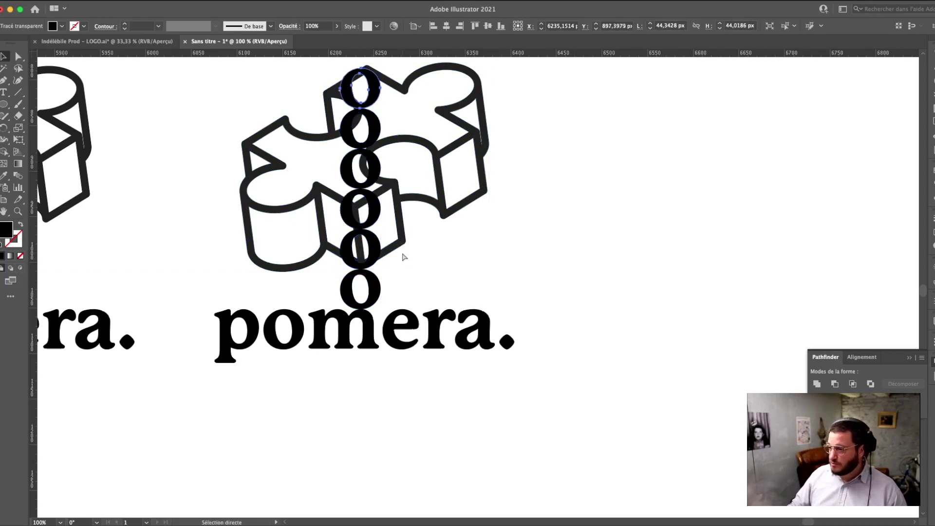
pyautogui.scroll(3, 402, 252)
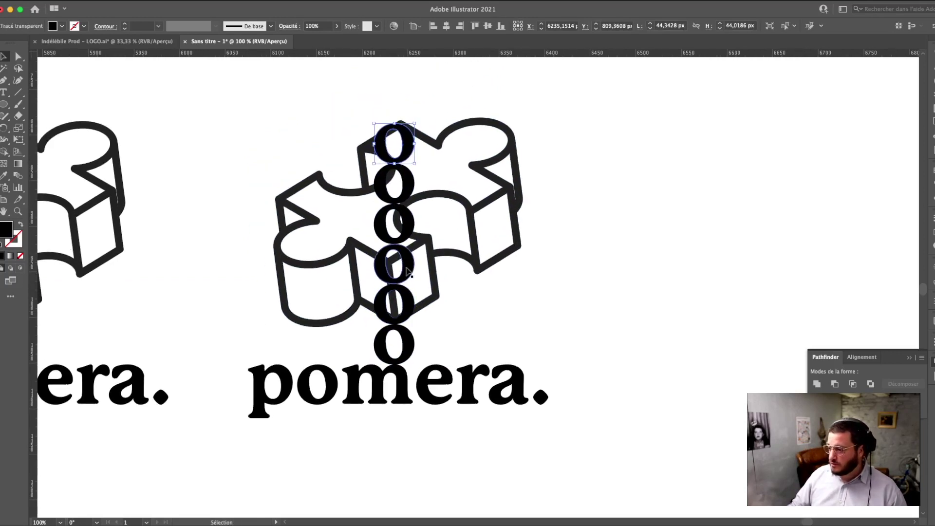
pyautogui.press('super+d')
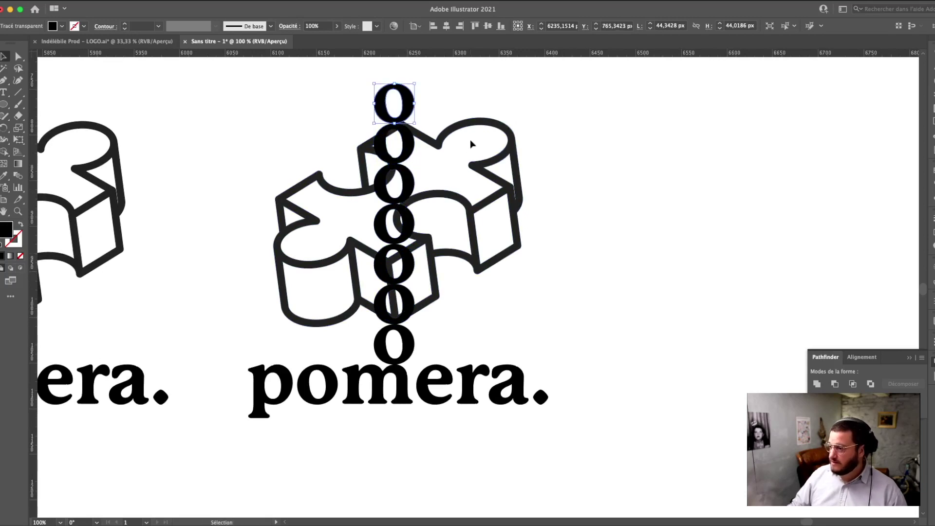
pyautogui.click(470, 128)
pyautogui.moveTo(523, 117); pyautogui.dragTo(566, 83)
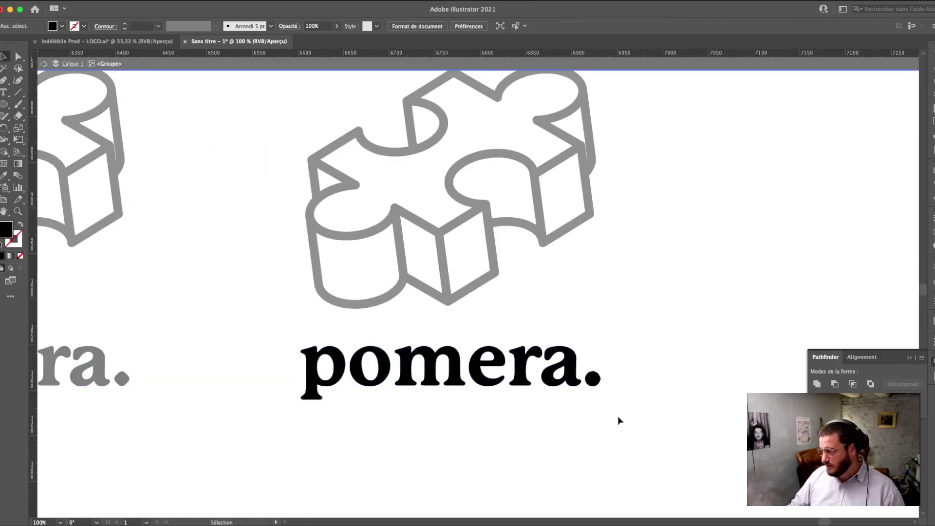
# Step: Draw a small red spacer circle between the p and o, copy it after the o, and tighten the o and m against the circles
pyautogui.click(468, 198)
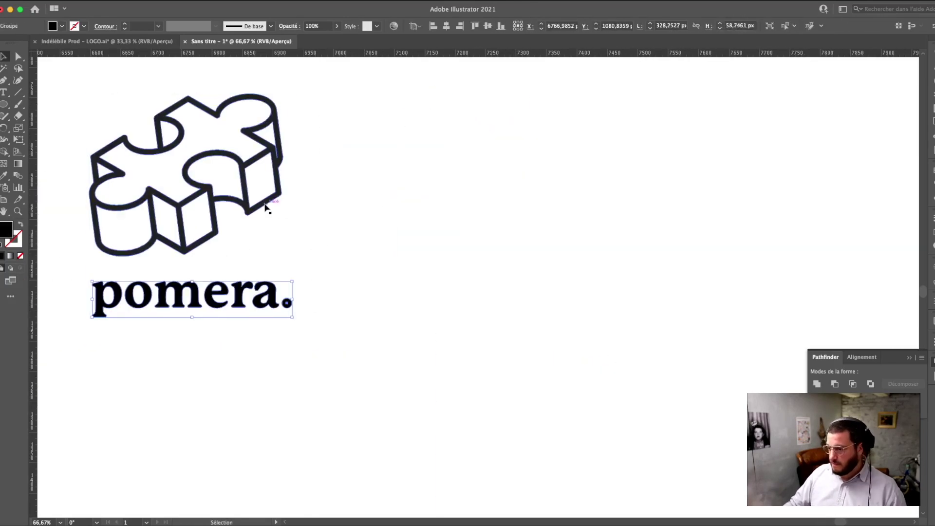
pyautogui.press('super+plus')
pyautogui.press('super+plus')
pyautogui.press('super+plus')
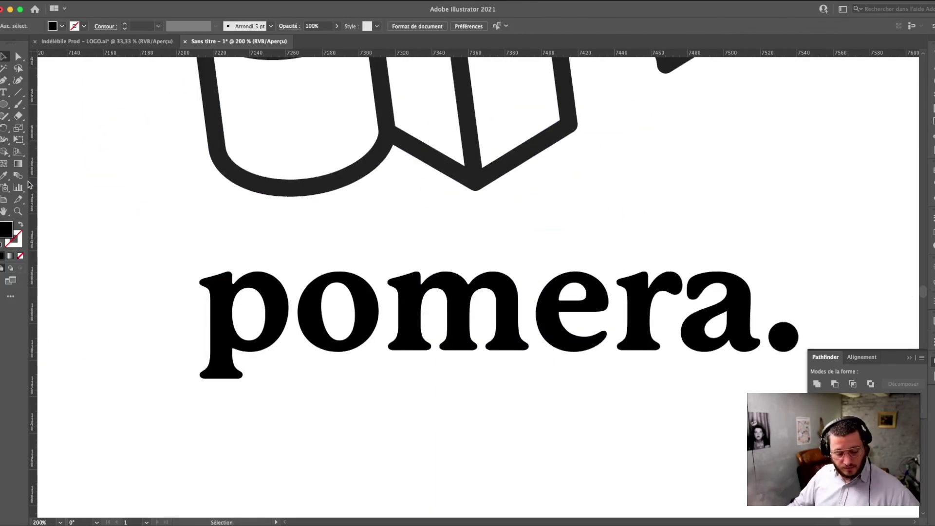
pyautogui.moveTo(4, 104); pyautogui.dragTo(43, 135)
pyautogui.doubleClick(365, 311)
pyautogui.moveTo(366, 312); pyautogui.dragTo(362, 312)
pyautogui.press('l')
pyautogui.moveTo(289, 306); pyautogui.dragTo(294, 311)
pyautogui.click(931, 170)
pyautogui.click(842, 197)
pyautogui.moveTo(403, 309); pyautogui.dragTo(388, 309)
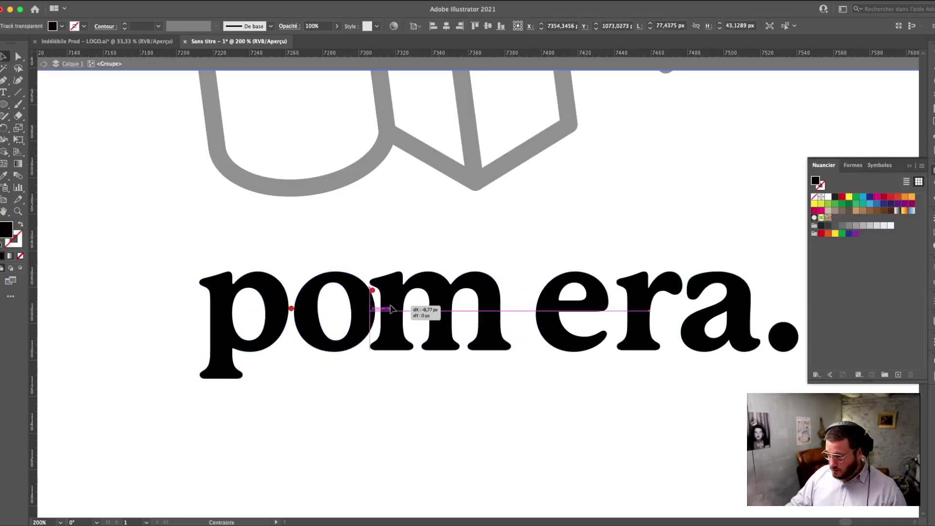
# Step: Close the gaps before the e, r, a and full stop, using copies of the red circle as equal spacers
pyautogui.moveTo(561, 341); pyautogui.dragTo(580, 287)
pyautogui.moveTo(652, 313); pyautogui.dragTo(617, 313)
pyautogui.moveTo(580, 284); pyautogui.dragTo(649, 284)
pyautogui.moveTo(719, 297); pyautogui.dragTo(691, 297)
pyautogui.moveTo(783, 337); pyautogui.dragTo(743, 337)
pyautogui.press('super+minus')
pyautogui.press('super+minus')
pyautogui.press('super+minus')
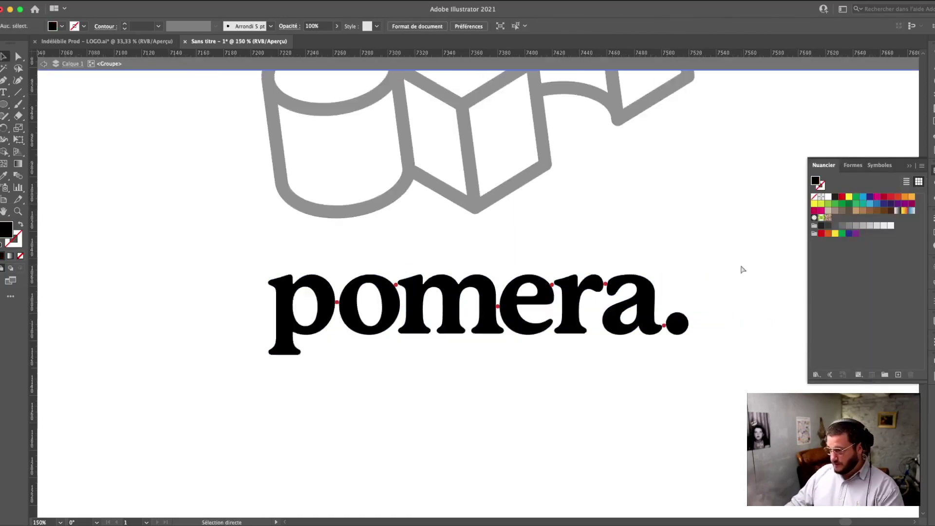
# Step: Duplicate the logo to the right and clear the red spacer circles from the copy's wordmark
pyautogui.moveTo(347, 293); pyautogui.dragTo(623, 293)
pyautogui.doubleClick(565, 296)
pyautogui.press('Escape')
pyautogui.moveTo(680, 161); pyautogui.dragTo(673, 161)
pyautogui.click(612, 329)
pyautogui.press('super+minus')
pyautogui.press('super+minus')
pyautogui.press('super+minus')
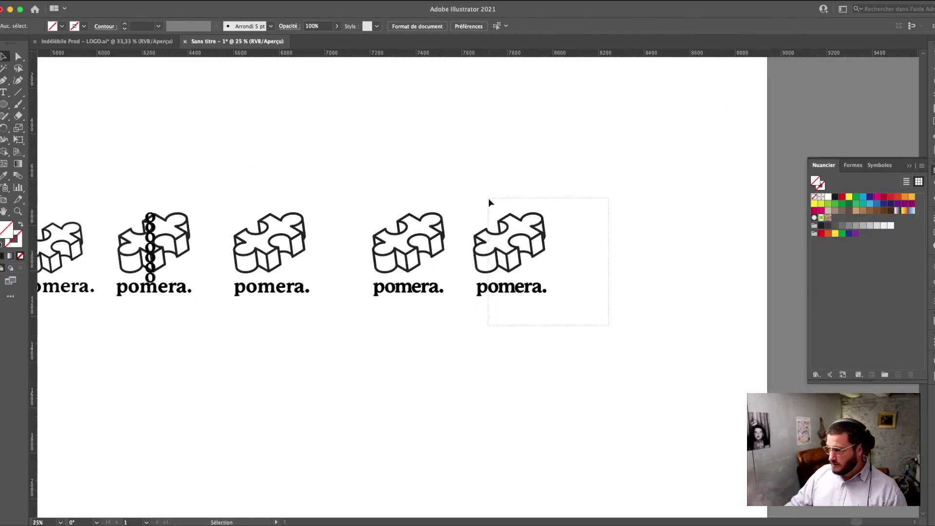
# Step: Place the last rebuilt logo beside the original pomera. logo in the empty area below the row
pyautogui.moveTo(489, 202); pyautogui.dragTo(489, 202)
pyautogui.scroll(-3, 489, 203)
pyautogui.hscroll(-4, 489, 202)
pyautogui.moveTo(596, 169); pyautogui.dragTo(109, 357)
pyautogui.click(319, 403)
pyautogui.press('super+plus')
pyautogui.press('super+plus')
pyautogui.press('super+plus')
# Step: Add a 1 px black stroke to the rebuilt pomera. wordmark to thicken its letters
pyautogui.click(553, 369)
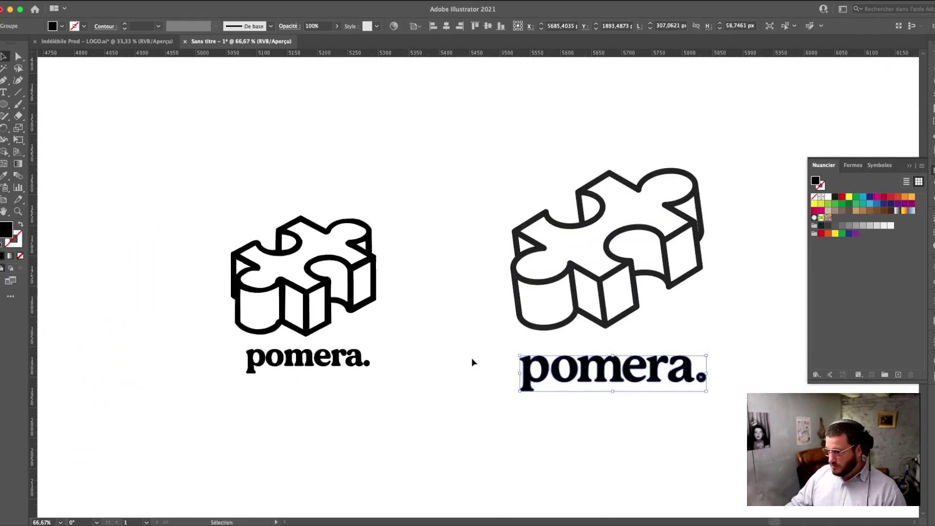
pyautogui.click(471, 359)
pyautogui.click(331, 354)
pyautogui.click(388, 357)
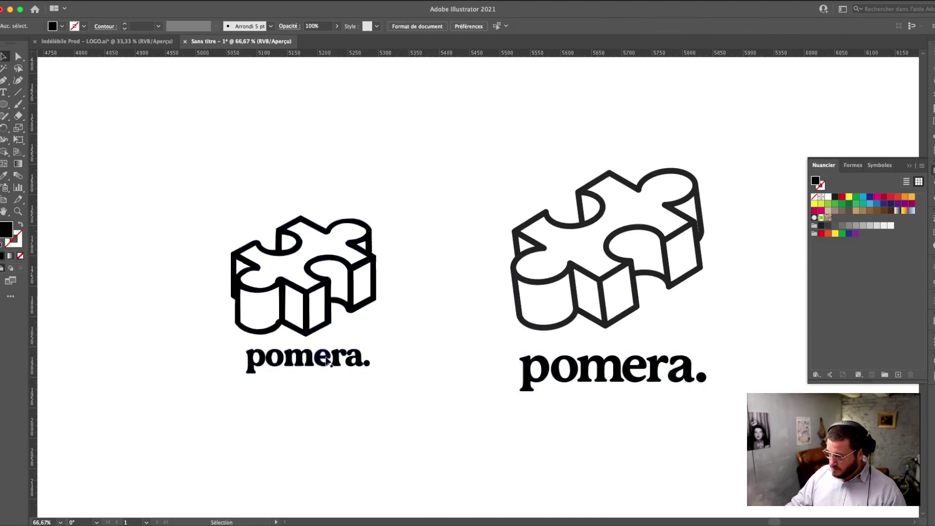
pyautogui.click(534, 369)
pyautogui.doubleClick(535, 369)
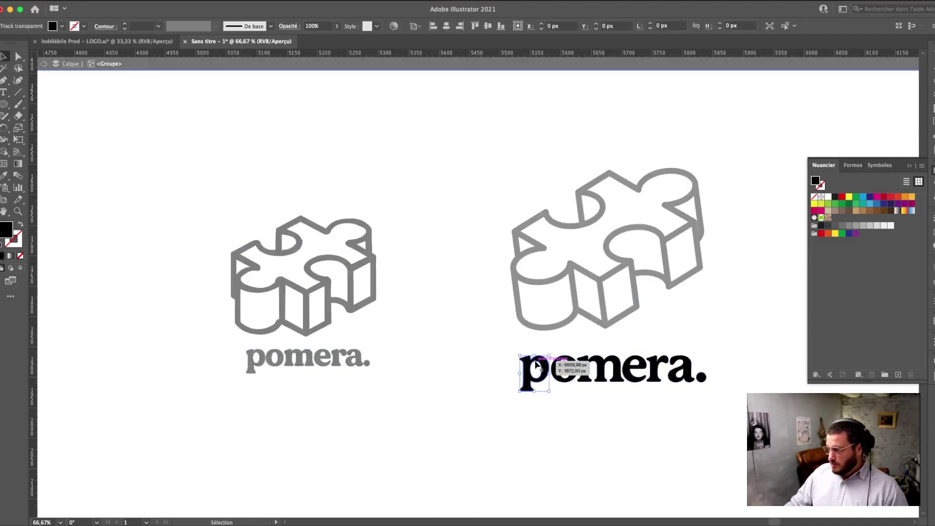
pyautogui.click(534, 369)
pyautogui.click(484, 348)
pyautogui.doubleClick(486, 350)
pyautogui.click(535, 374)
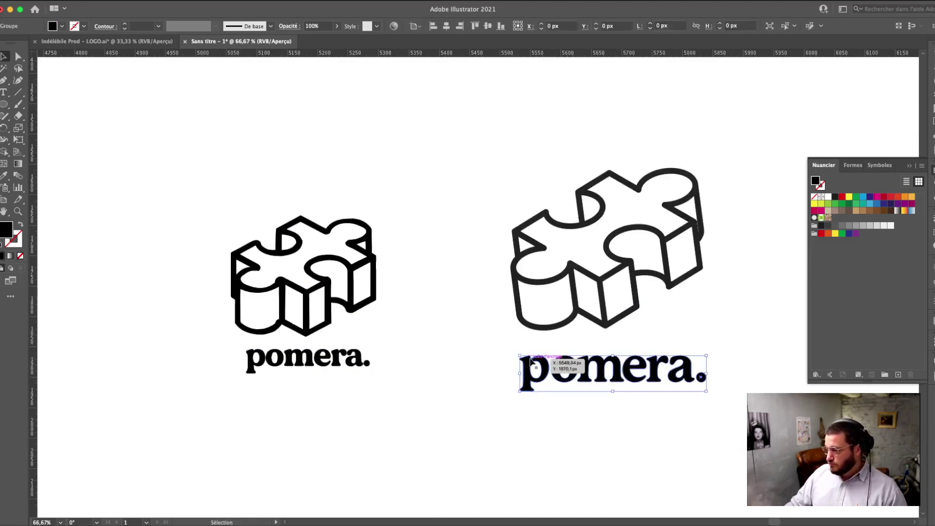
pyautogui.click(127, 24)
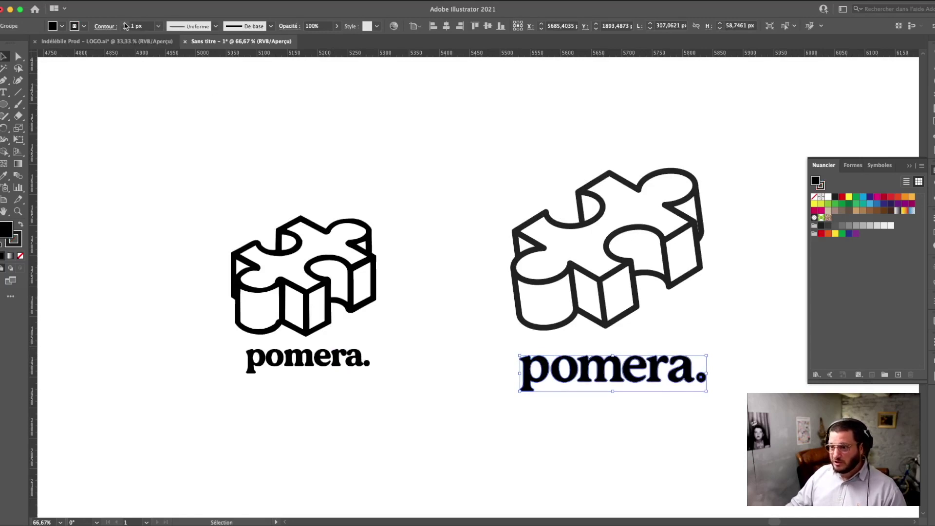
# Step: Arrange the puzzle emblem and the enlarged pomera. wordmark as a horizontal logo, and place a copy of the emblem alone beside it
pyautogui.moveTo(652, 380); pyautogui.dragTo(427, 317)
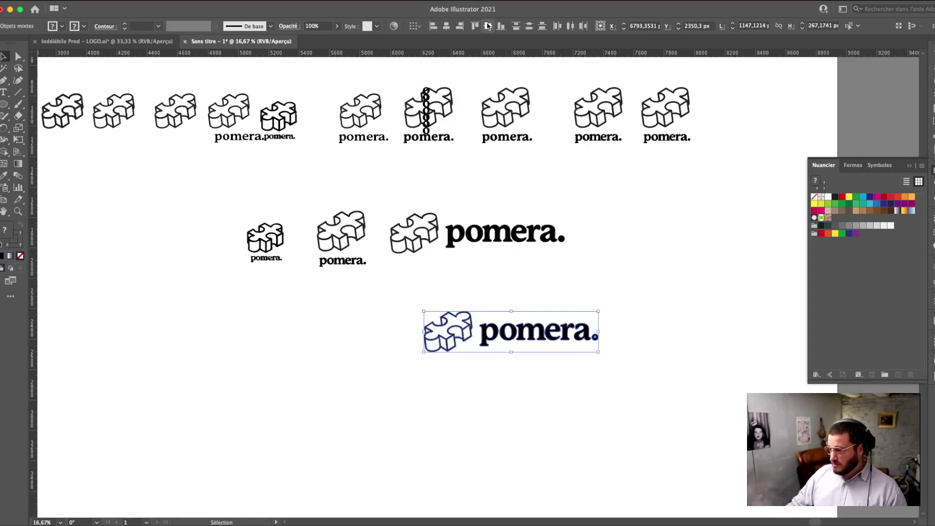
pyautogui.click(653, 283)
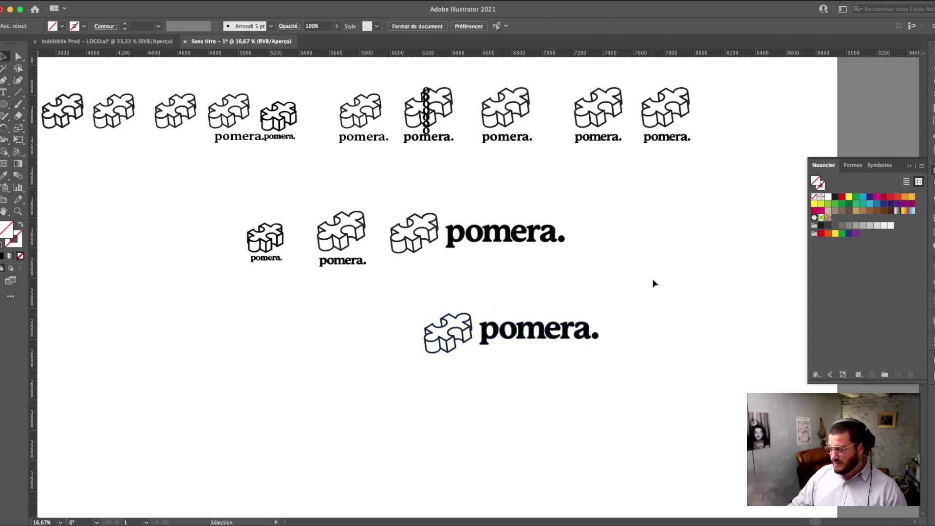
pyautogui.moveTo(423, 234); pyautogui.dragTo(648, 234)
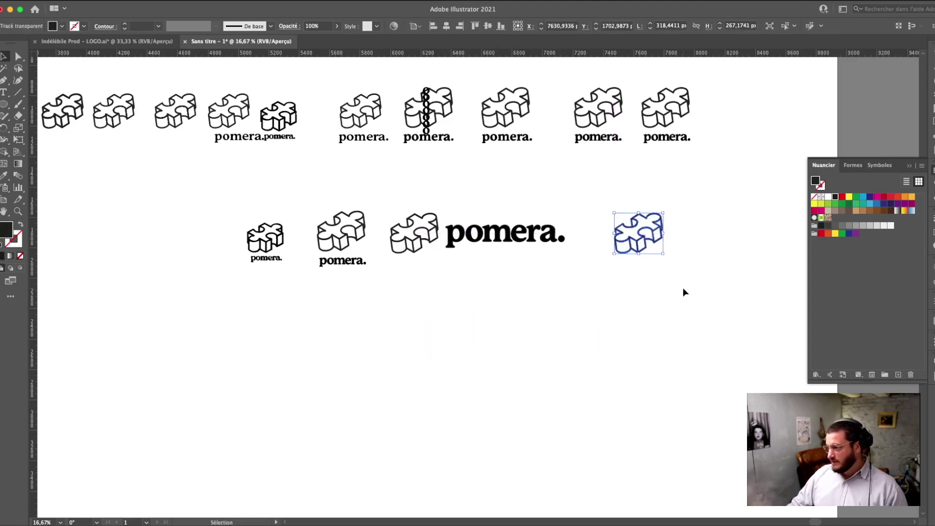
pyautogui.click(700, 273)
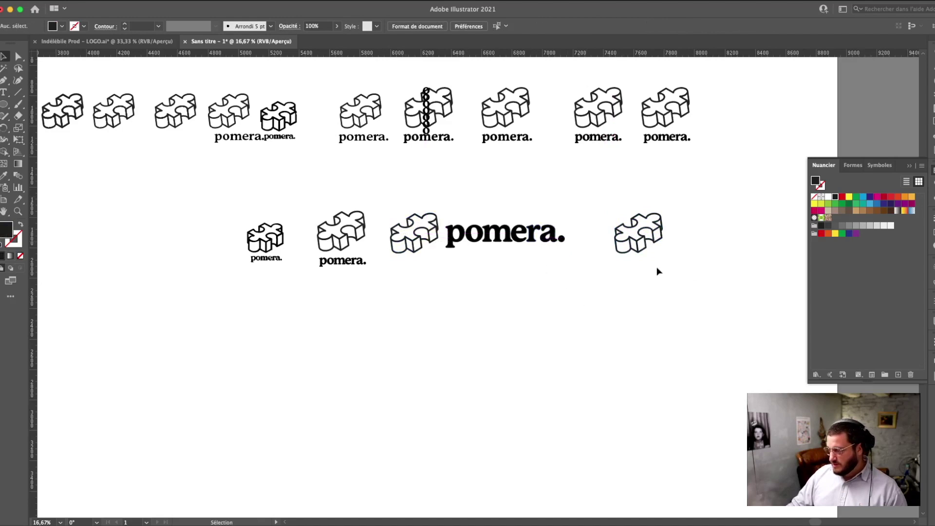
pyautogui.moveTo(359, 213); pyautogui.dragTo(358, 213)
pyautogui.press('super+plus')
pyautogui.press('super+plus')
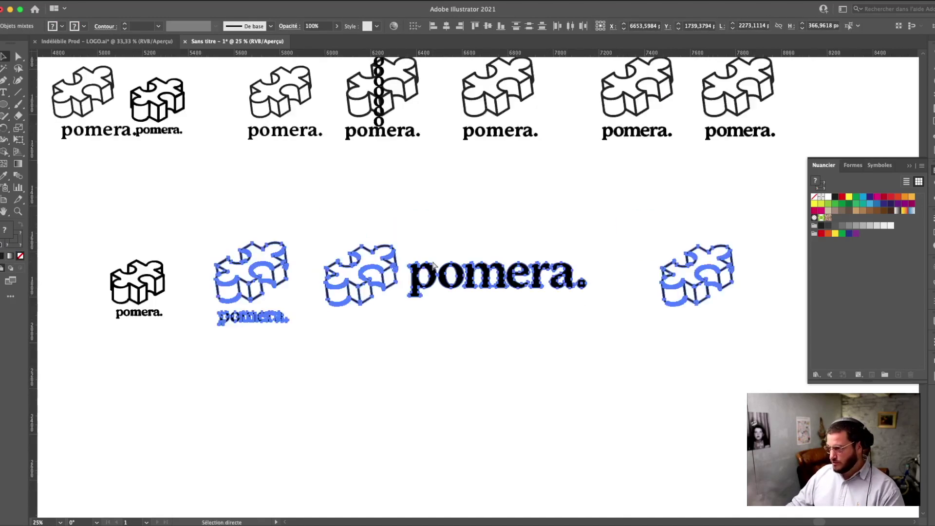
pyautogui.hscroll(3, 433, 263)
pyautogui.hscroll(-1, 433, 263)
pyautogui.scroll(-2, 457, 176)
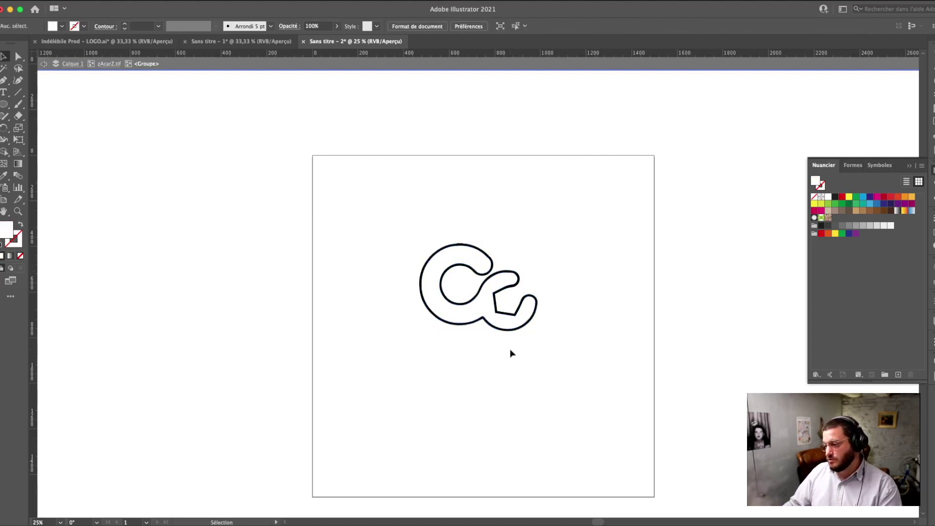
# Step: Delete the white fill shape inside the traced double-C logo and leave the group's isolation mode
pyautogui.click(503, 324)
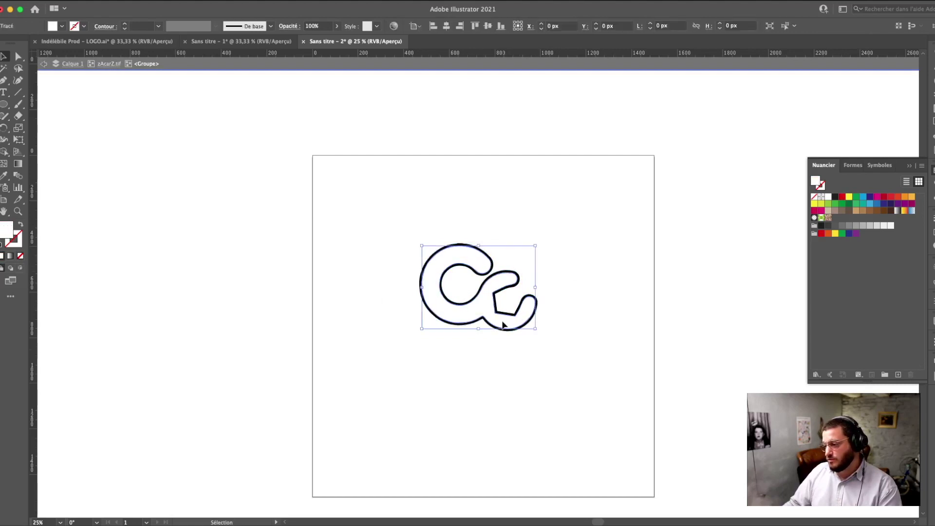
pyautogui.press('Delete')
pyautogui.doubleClick(580, 339)
pyautogui.hscroll(5, 428, 239)
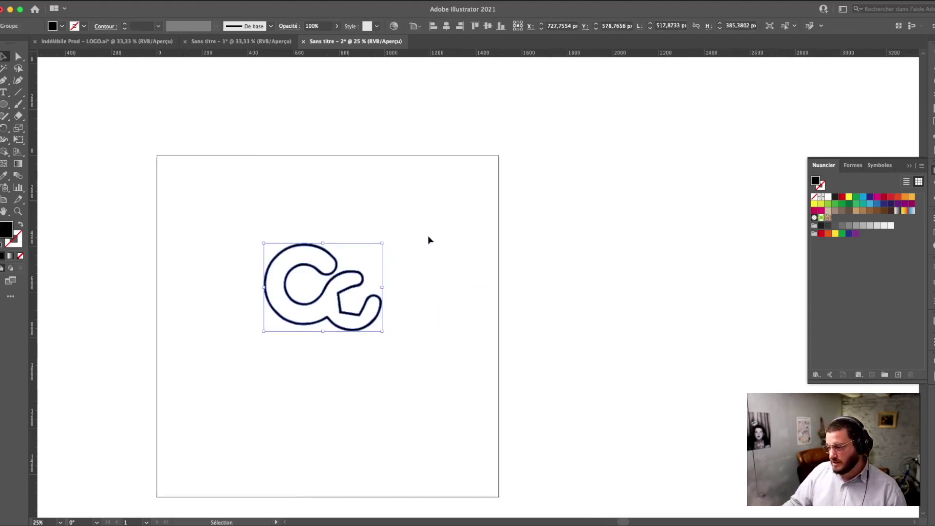
# Step: Move the traced double-C logo up near the artboard's upper edge and duplicate it to the right
pyautogui.moveTo(340, 290); pyautogui.dragTo(346, 215)
pyautogui.hscroll(2, 345, 215)
pyautogui.click(344, 215)
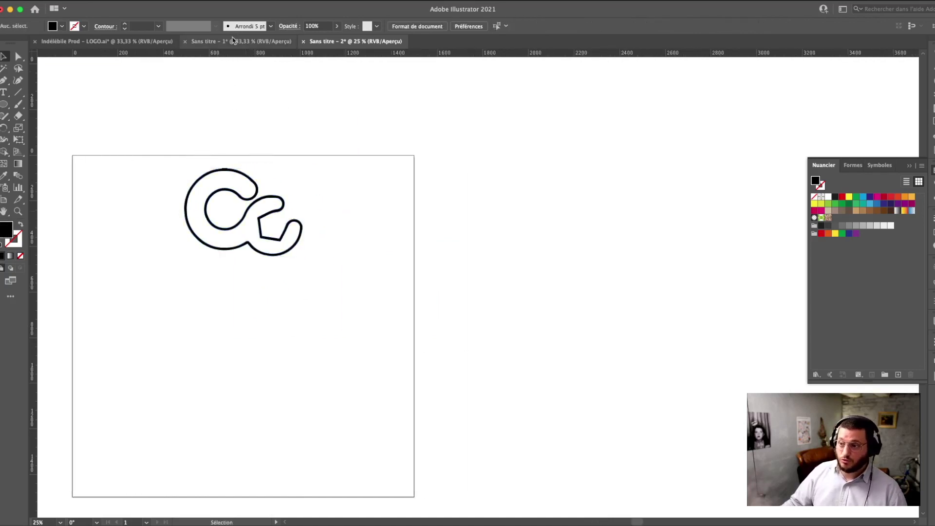
pyautogui.click(274, 201)
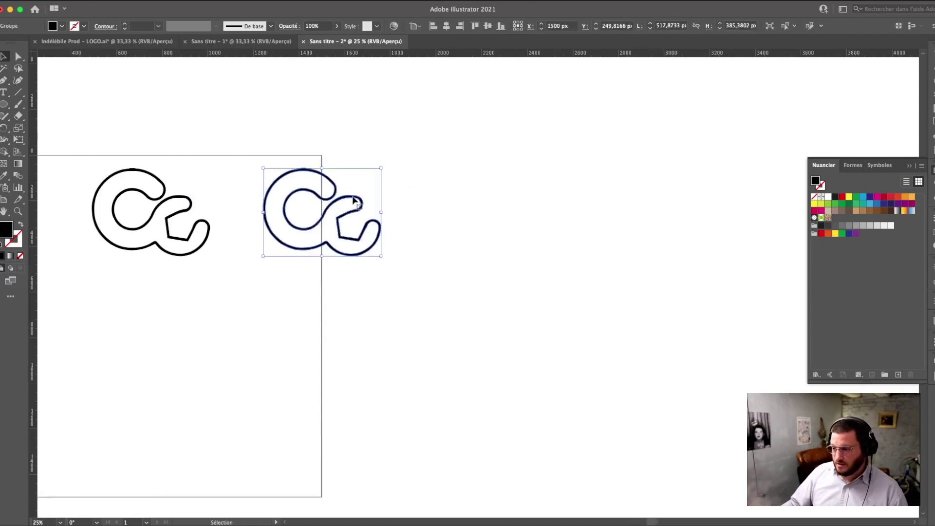
pyautogui.click(292, 163)
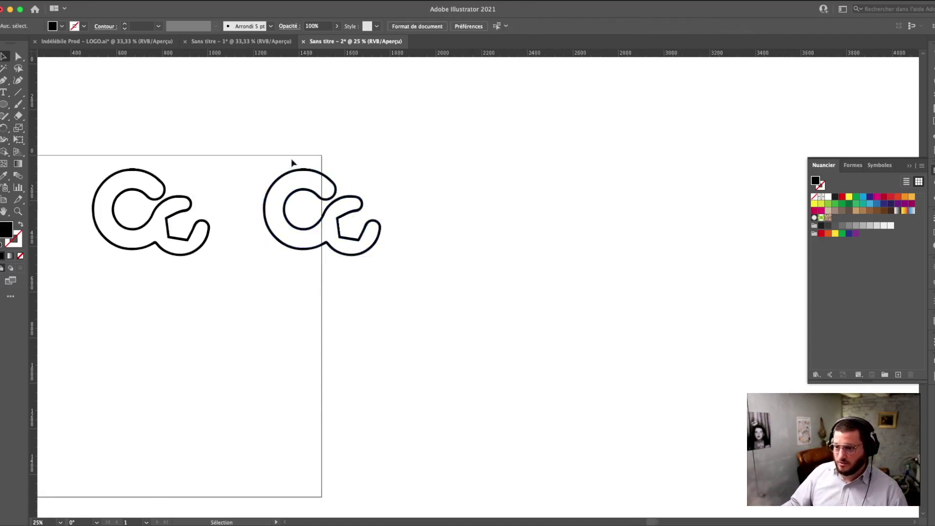
# Step: Draw two overlapping black circles about 387 px wide beside the traced logos and duplicate the pair to the right
pyautogui.moveTo(449, 165); pyautogui.dragTo(537, 253)
pyautogui.moveTo(492, 210); pyautogui.dragTo(704, 209)
pyautogui.hscroll(3, 487, 210)
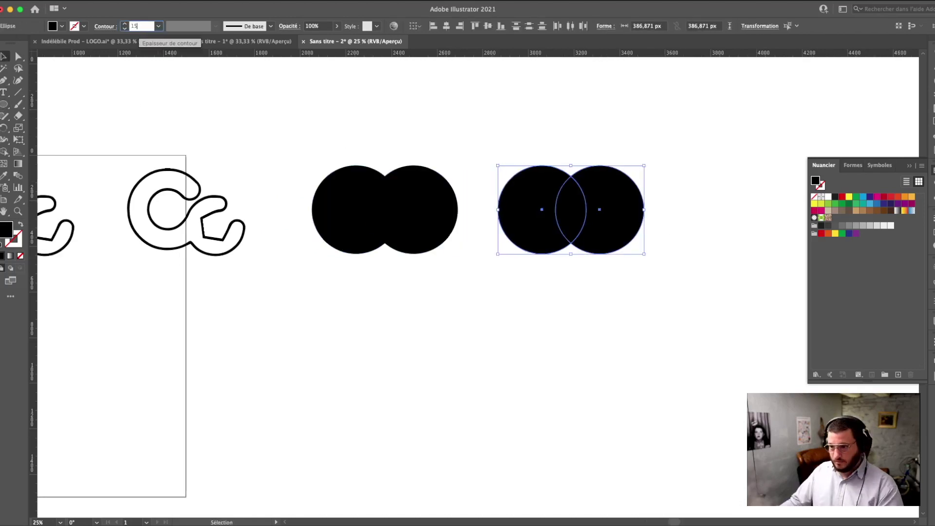
# Step: Turn the duplicated circles into unfilled rings about 267 px wide with an 80 px stroke, and copy the pair below
pyautogui.hotkey('shift', 'x')
pyautogui.moveTo(643, 254); pyautogui.dragTo(622, 240)
pyautogui.click(141, 26)
pyautogui.write('80')
pyautogui.moveTo(615, 186)
pyautogui.mouseDown()
pyautogui.moveTo(636, 186)
pyautogui.moveTo(611, 275)
pyautogui.mouseUp()
# Step: Cut an opening in the upper part of the copied pair's left ring and duplicate the opened pair below
pyautogui.click(521, 305)
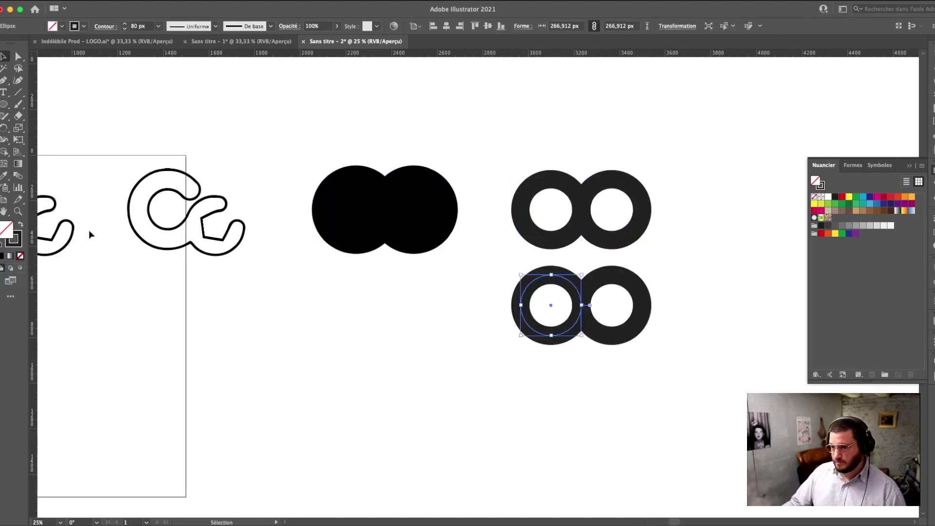
pyautogui.click(4, 80)
pyautogui.click(566, 279)
pyautogui.press('Delete')
pyautogui.hscroll(2, 580, 297)
pyautogui.moveTo(466, 347); pyautogui.dragTo(467, 399)
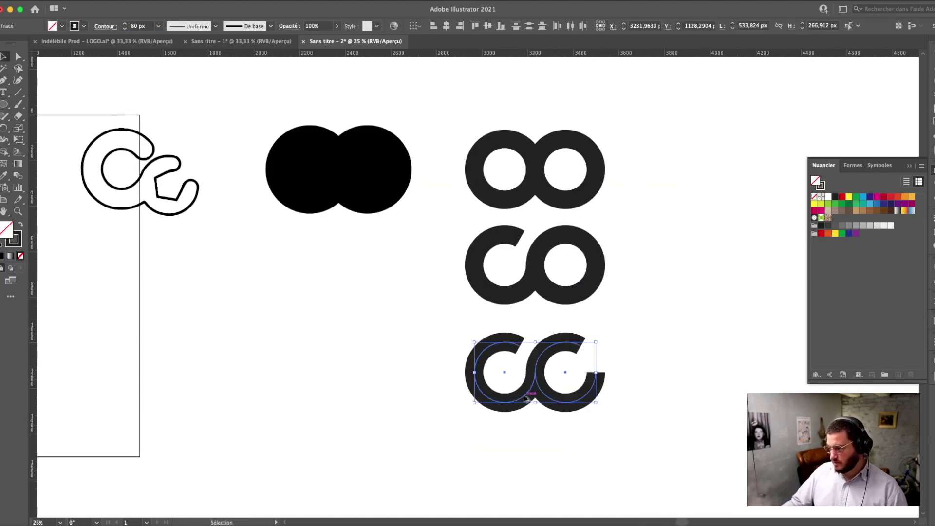
# Step: Duplicate the pair of open rings below, give its stroke rounded ends, and repeat the duplication
pyautogui.hotkey('ctrl', 'F10')
pyautogui.hotkey('ctrl', 'd')
pyautogui.scroll(-5, 652, 415)
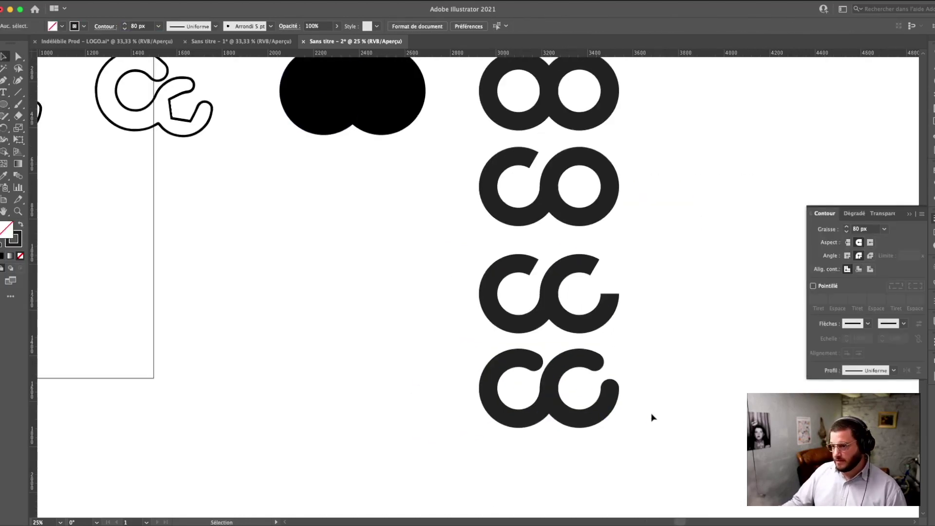
pyautogui.hotkey('ctrl', 'd')
# Step: Draw an outlined hexagon and centre it inside the right ring of the lowest rounded pair
pyautogui.hscroll(-3, 708, 449)
pyautogui.click(4, 104)
pyautogui.click(54, 140)
pyautogui.moveTo(270, 178)
pyautogui.mouseDown()
pyautogui.moveTo(304, 178)
pyautogui.moveTo(658, 466)
pyautogui.mouseUp()
pyautogui.press('v')
pyautogui.moveTo(692, 436); pyautogui.dragTo(682, 445)
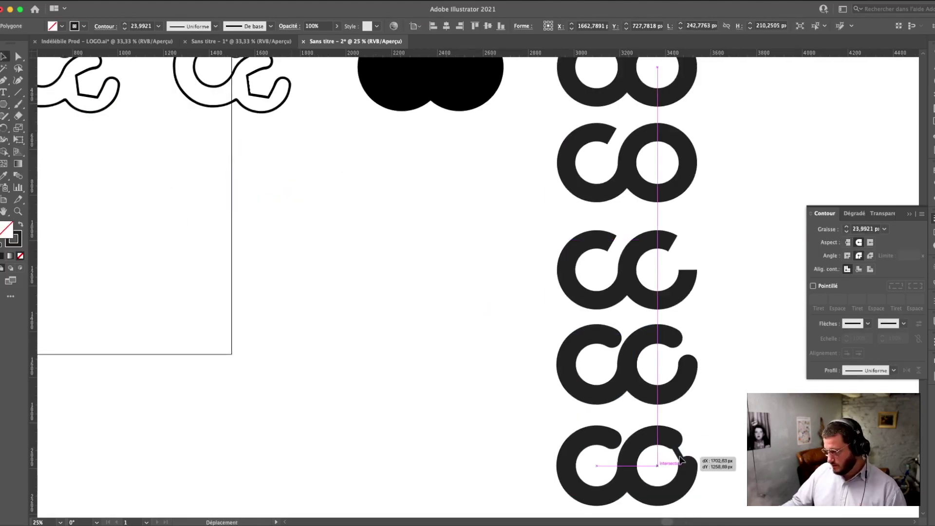
# Step: Duplicate the open rings with their hexagon into the empty area to the left, below the artboard
pyautogui.moveTo(565, 419); pyautogui.dragTo(725, 498)
pyautogui.scroll(-2, 725, 497)
pyautogui.hscroll(-2, 724, 497)
pyautogui.moveTo(724, 444); pyautogui.dragTo(370, 438)
pyautogui.click(429, 384)
# Step: Place a horizontal guide at the bottom edge of the traced logo's large C
pyautogui.hscroll(-5, 430, 387)
pyautogui.scroll(2, 430, 386)
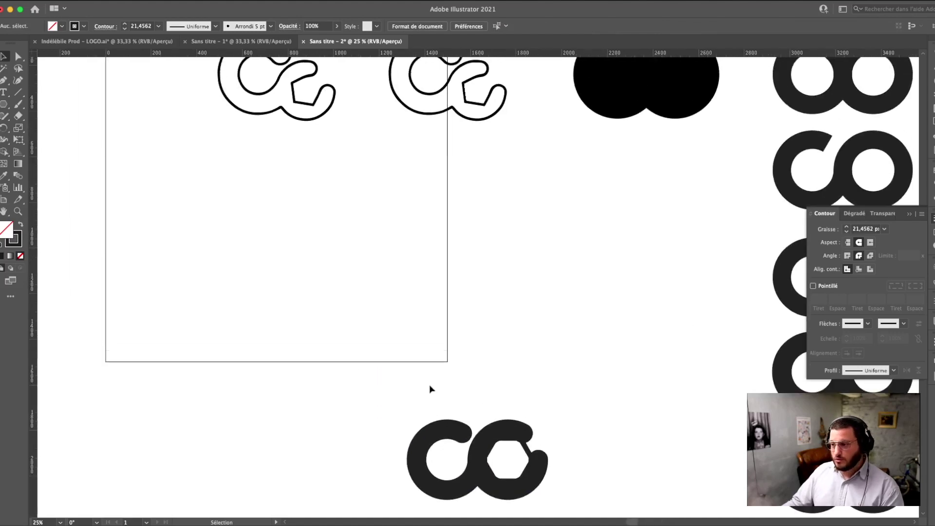
pyautogui.scroll(2, 428, 384)
pyautogui.hscroll(1, 429, 384)
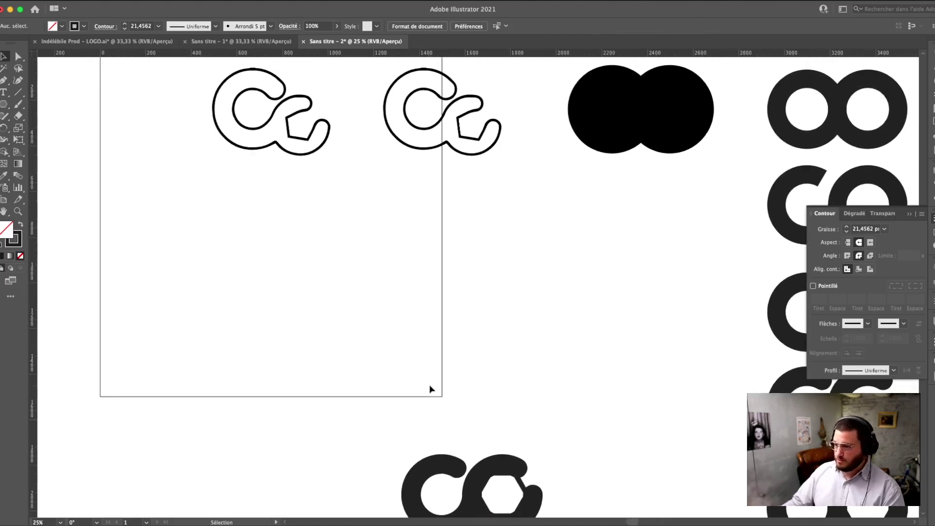
pyautogui.moveTo(367, 54); pyautogui.dragTo(420, 149)
pyautogui.scroll(-3, 454, 207)
# Step: Expand the hexagon and ring strokes into filled shapes and duplicate the result to the right
pyautogui.click(522, 390)
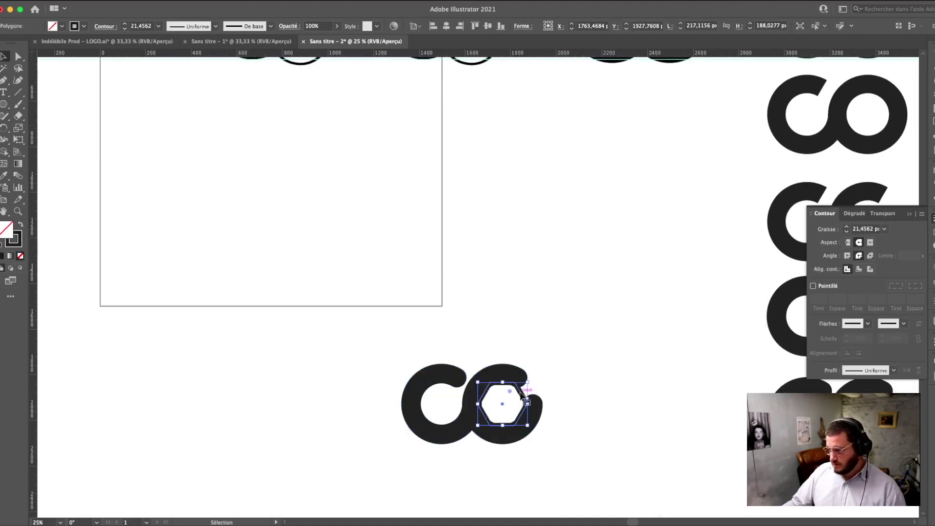
pyautogui.press('super+1')
pyautogui.press('super+shift+o')
pyautogui.press('super+minus')
pyautogui.press('super+minus')
pyautogui.click(475, 344)
pyautogui.moveTo(292, 283); pyautogui.dragTo(619, 282)
pyautogui.press('super+1')
# Step: Cut the hexagon out of the right ring with the Shape Builder and delete the surplus anchor points along its inner edge
pyautogui.hotkey('shift', 'm')
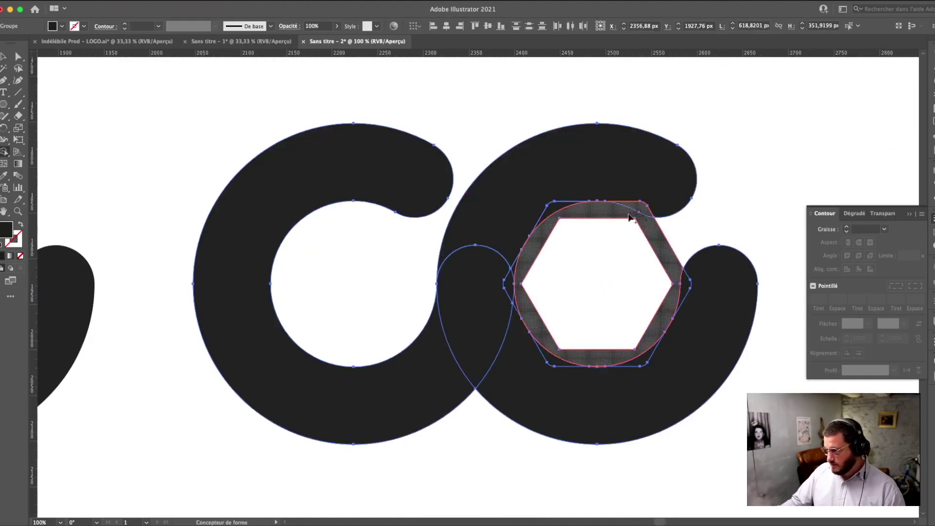
pyautogui.moveTo(629, 218); pyautogui.dragTo(551, 234)
pyautogui.press('super+plus')
pyautogui.press('super+plus')
pyautogui.press('super+plus')
pyautogui.press('-')
pyautogui.click(316, 379)
pyautogui.scroll(-8, 316, 383)
pyautogui.click(482, 414)
pyautogui.click(434, 412)
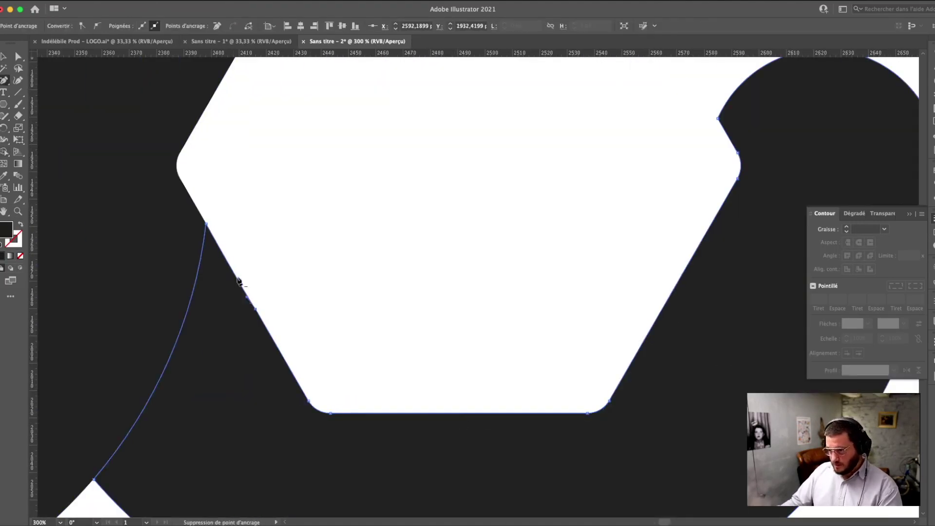
# Step: Duplicate the double C with the hexagonal opening into the empty area below
pyautogui.press('v')
pyautogui.press('super+minus')
pyautogui.press('super+minus')
pyautogui.press('super+minus')
pyautogui.press('super+shift+a')
pyautogui.press('super+minus')
pyautogui.press('super+minus')
pyautogui.press('super+minus')
pyautogui.press('super+minus')
pyautogui.moveTo(502, 283); pyautogui.dragTo(502, 452)
pyautogui.scroll(3, 473, 268)
# Step: Draw a rectangle, tilt it across the right C's opening, and duplicate the logo with the rectangle to the right
pyautogui.press('m')
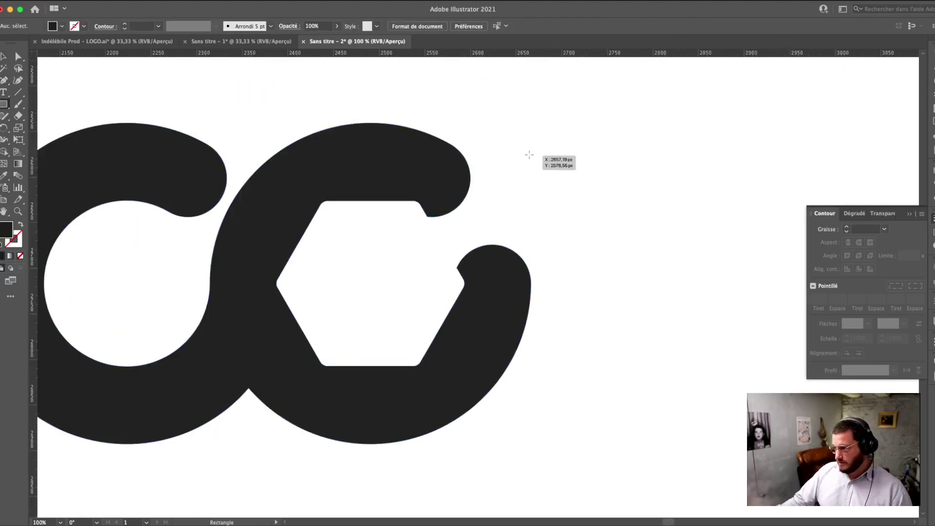
pyautogui.moveTo(530, 154); pyautogui.dragTo(753, 278)
pyautogui.press('v')
pyautogui.moveTo(641, 216); pyautogui.dragTo(397, 247)
pyautogui.moveTo(511, 182)
pyautogui.mouseDown()
pyautogui.moveTo(435, 123)
pyautogui.moveTo(605, 80)
pyautogui.moveTo(490, 255)
pyautogui.moveTo(758, 280)
pyautogui.mouseUp()
pyautogui.press('super+minus')
pyautogui.press('super+minus')
pyautogui.press('super+minus')
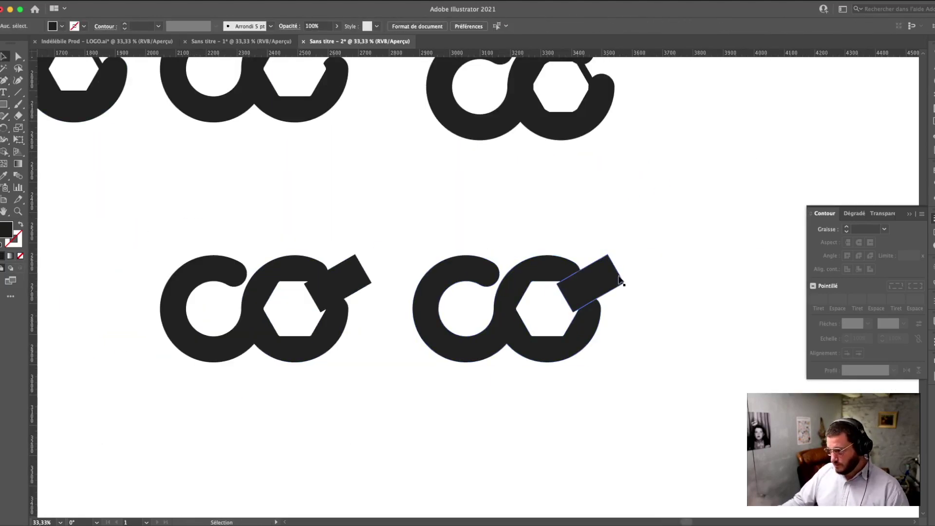
# Step: Place two copies of the ring pair with only the left ring open beside the hexagon version, stroked 85 px, and expand the second copy
pyautogui.press('super+minus')
pyautogui.press('super+minus')
pyautogui.moveTo(540, 61); pyautogui.dragTo(708, 274)
pyautogui.moveTo(545, 274); pyautogui.dragTo(646, 274)
pyautogui.click(131, 1)
pyautogui.click(149, 108)
pyautogui.press('super+z')
pyautogui.moveTo(544, 271); pyautogui.dragTo(495, 317)
pyautogui.keyDown('alt'); pyautogui.moveTo(496, 317); pyautogui.dragTo(625, 318); pyautogui.keyUp('alt')
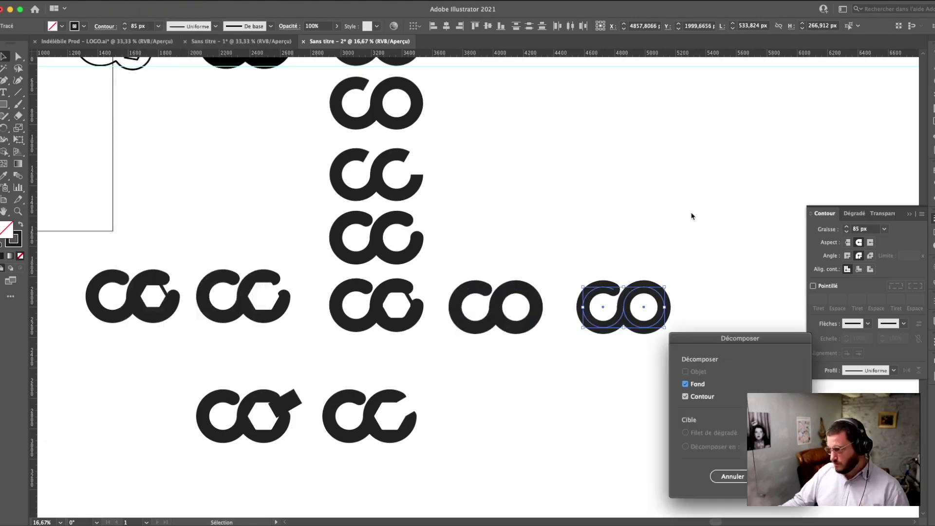
pyautogui.press('Return')
# Step: Copy the hexagon and the tilted rectangle onto the expanded pair's right ring, and duplicate the combination to the right
pyautogui.hscroll(3, 691, 215)
pyautogui.keyDown('alt'); pyautogui.moveTo(94, 286); pyautogui.dragTo(584, 296); pyautogui.keyUp('alt')
pyautogui.keyDown('alt'); pyautogui.moveTo(207, 403); pyautogui.dragTo(591, 295); pyautogui.keyUp('alt')
pyautogui.press('super+plus')
pyautogui.press('super+plus')
pyautogui.keyDown('alt'); pyautogui.moveTo(417, 272); pyautogui.dragTo(684, 272); pyautogui.keyUp('alt')
# Step: Subtract the hexagon and rectangle from the duplicate's right ring with the Shape Builder and delete the surplus anchor points
pyautogui.hotkey('shift', 'm')
pyautogui.moveTo(514, 271)
pyautogui.keyDown('alt'); pyautogui.mouseDown()
pyautogui.moveTo(484, 316)
pyautogui.moveTo(458, 312)
pyautogui.mouseUp(); pyautogui.keyUp('alt')
pyautogui.press('super+plus')
pyautogui.press('super+plus')
pyautogui.press('super+plus')
pyautogui.press('super+plus')
pyautogui.press('-')
pyautogui.click(468, 408)
pyautogui.click(580, 335)
pyautogui.press('super+minus')
pyautogui.press('super+minus')
pyautogui.press('super+minus')
pyautogui.click(511, 195)
pyautogui.press('super+plus')
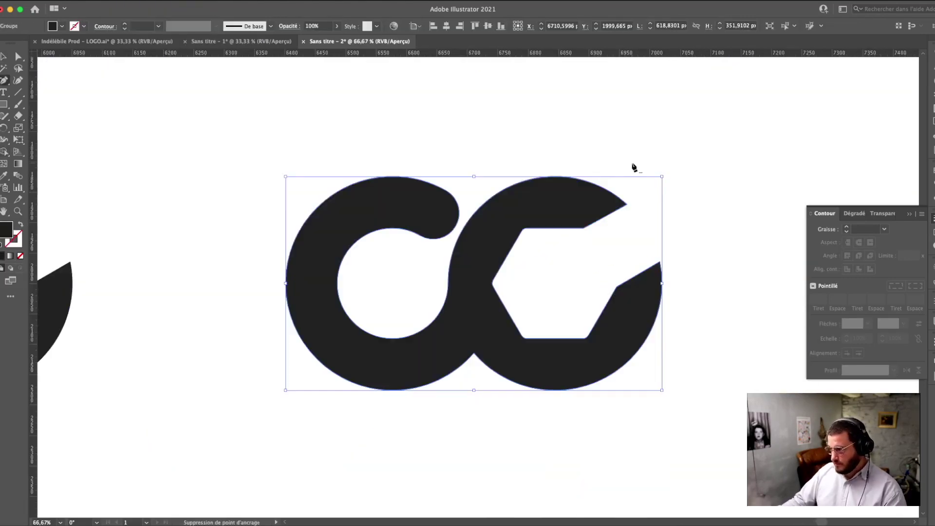
# Step: Duplicate the wrench-shaped double C to the right and round the outer corners of the right C's open ends
pyautogui.hscroll(5, 334, 156)
pyautogui.keyDown('alt'); pyautogui.moveTo(122, 316); pyautogui.dragTo(535, 317); pyautogui.keyUp('alt')
pyautogui.keyDown('shift'); pyautogui.moveTo(597, 264); pyautogui.dragTo(543, 241); pyautogui.keyUp('shift')
pyautogui.press('super+minus')
pyautogui.press('super+minus')
pyautogui.press('super+minus')
pyautogui.press('super+minus')
pyautogui.doubleClick(682, 210)
pyautogui.press('super+plus')
pyautogui.press('super+plus')
pyautogui.press('super+plus')
pyautogui.press('super+plus')
pyautogui.press('super+plus')
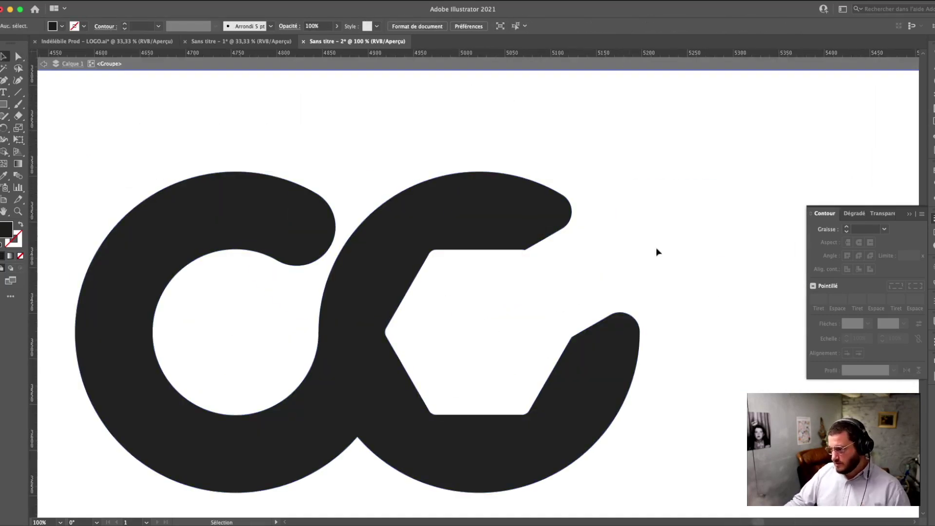
pyautogui.press('Escape')
# Step: Cut the hexagonal, angled opening into the right ring of the lower-row duplicate with the Shape Builder
pyautogui.press('super+plus')
pyautogui.press('super+plus')
pyautogui.click(263, 246)
pyautogui.click(740, 446)
pyautogui.press('super+minus')
pyautogui.press('super+minus')
pyautogui.press('super+minus')
pyautogui.press('super+minus')
pyautogui.press('super+minus')
pyautogui.hotkey('shift', 'm')
pyautogui.moveTo(426, 139)
pyautogui.keyDown('alt'); pyautogui.mouseDown()
pyautogui.moveTo(400, 347)
pyautogui.moveTo(458, 320)
pyautogui.mouseUp(); pyautogui.keyUp('alt')
# Step: Round the outer corners of the lower-row right C's open ends and clean up its surplus anchor points
pyautogui.press('super+plus')
pyautogui.press('super+plus')
pyautogui.click(357, 190)
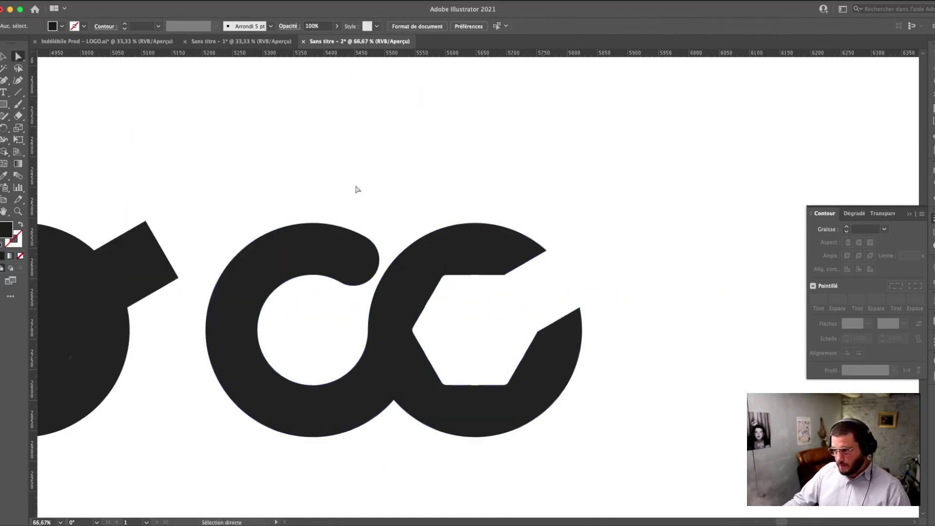
pyautogui.moveTo(357, 190); pyautogui.dragTo(604, 341)
pyautogui.press('-')
pyautogui.scroll(-5, 523, 364)
# Step: Place a copy of the lower-row double C in the empty area below the construction rows
pyautogui.press('v')
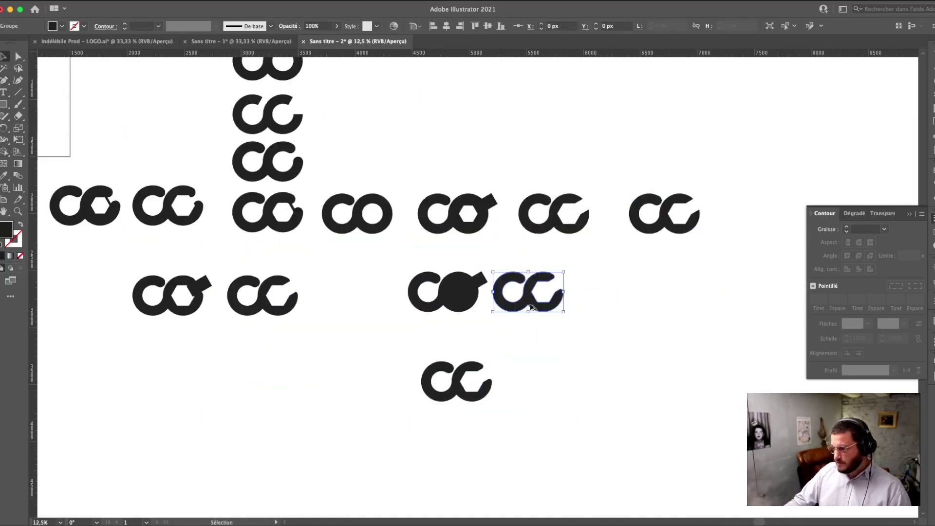
pyautogui.moveTo(532, 303); pyautogui.dragTo(212, 435)
pyautogui.scroll(-5, 212, 435)
pyautogui.hscroll(-5, 212, 435)
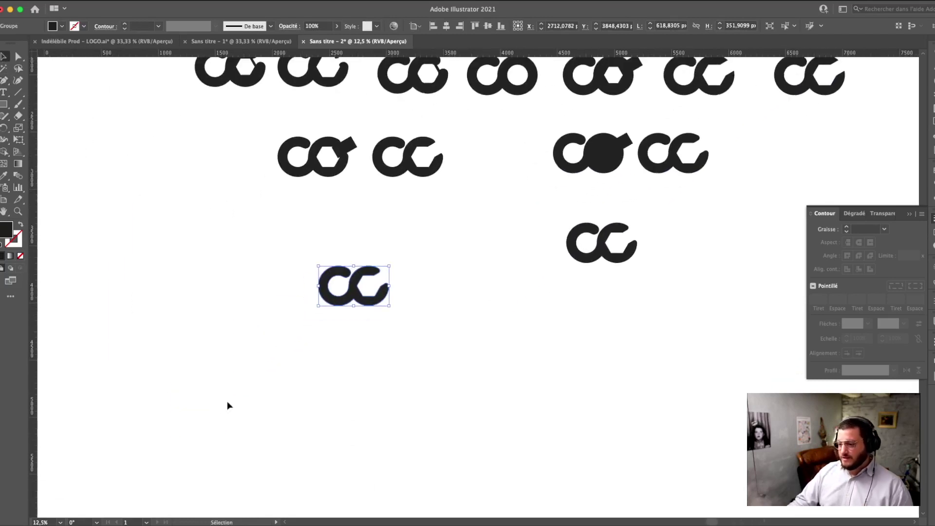
# Step: Move the double C copy further down and place a copy of the outlined original emblem beside it
pyautogui.moveTo(379, 305); pyautogui.dragTo(413, 414)
pyautogui.click(539, 392)
pyautogui.press('super+minus')
pyautogui.press('super+minus')
pyautogui.scroll(2, 541, 393)
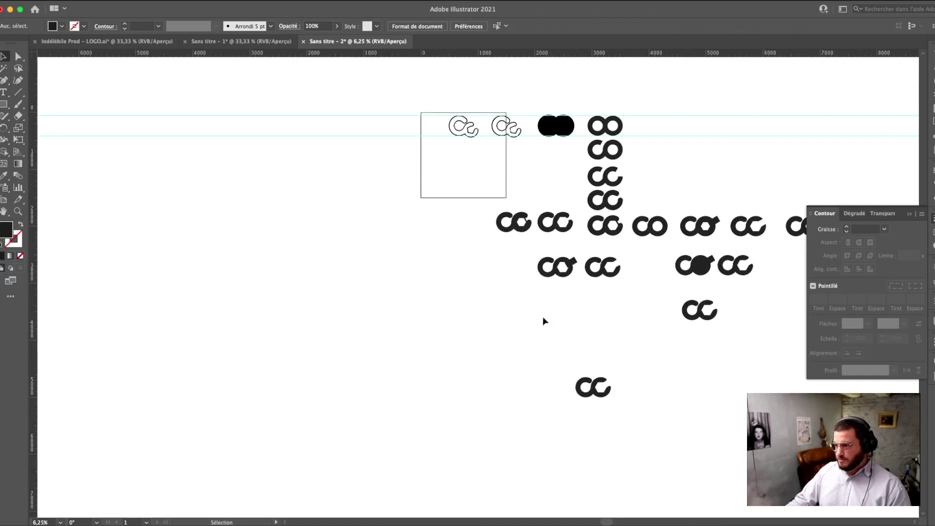
pyautogui.click(457, 130)
pyautogui.moveTo(457, 130); pyautogui.dragTo(544, 391)
pyautogui.click(643, 420)
pyautogui.scroll(3, 644, 419)
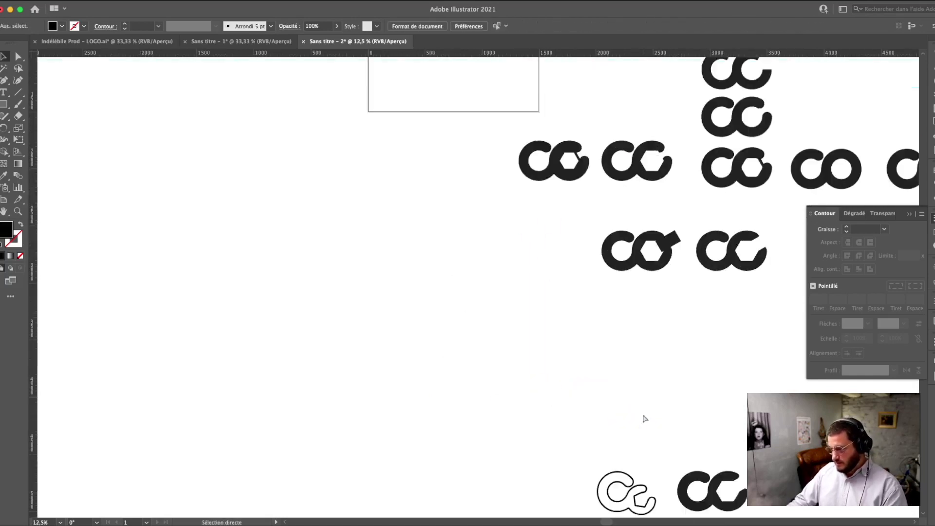
# Step: Centre the solid double C vertically with the outlined original and shift it slightly away from it
pyautogui.moveTo(475, 346); pyautogui.dragTo(474, 346)
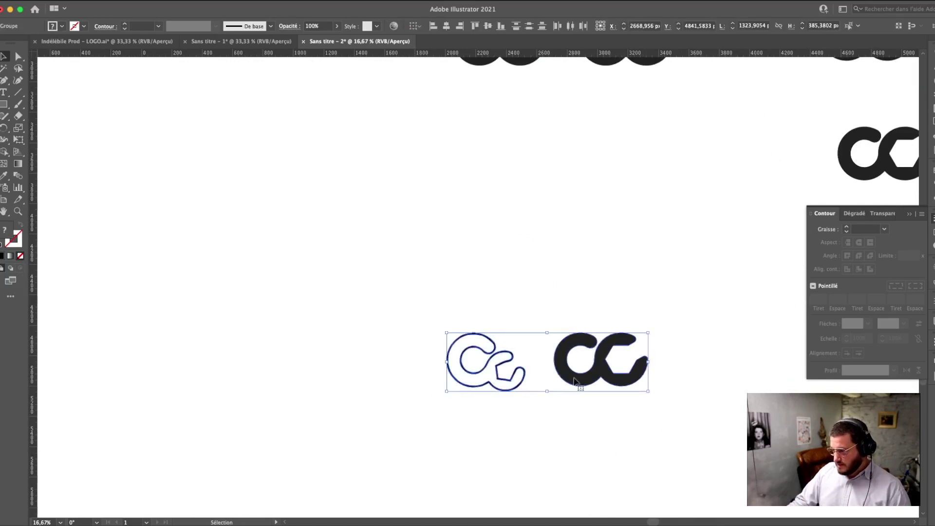
pyautogui.click(591, 388)
pyautogui.moveTo(589, 381); pyautogui.dragTo(599, 387)
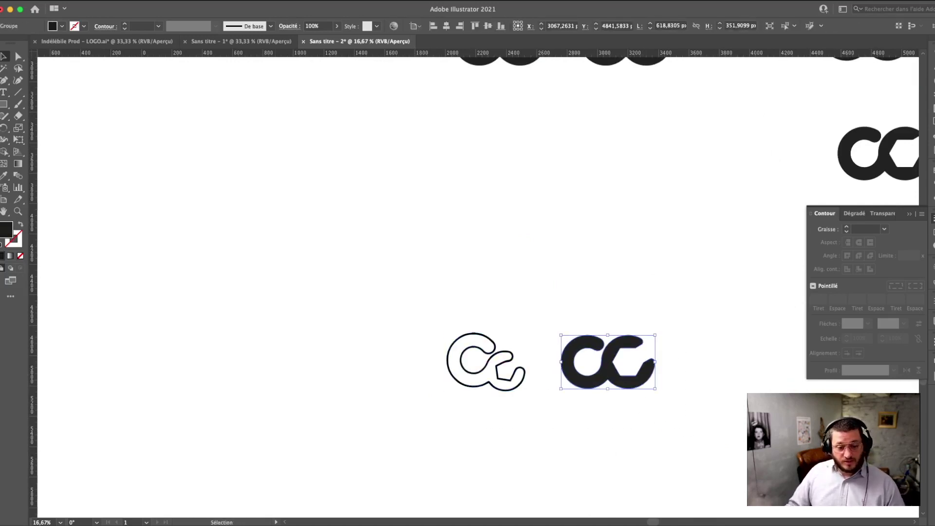
pyautogui.press('super+plus')
pyautogui.press('super+plus')
pyautogui.click(595, 302)
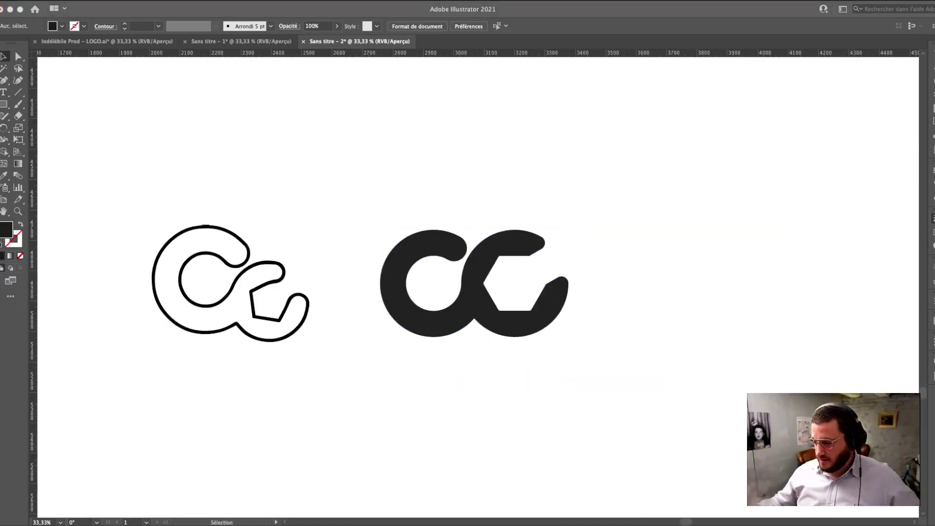
# Step: Compare the outlined original emblem with the rebuilt solid double C, selecting each in turn
pyautogui.click(167, 278)
pyautogui.click(240, 244)
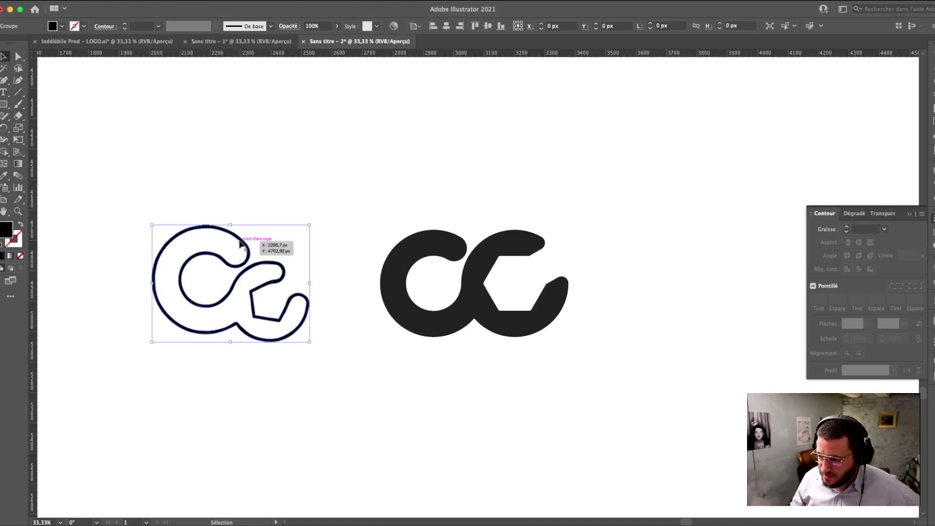
pyautogui.click(335, 209)
pyautogui.moveTo(375, 206); pyautogui.dragTo(519, 355)
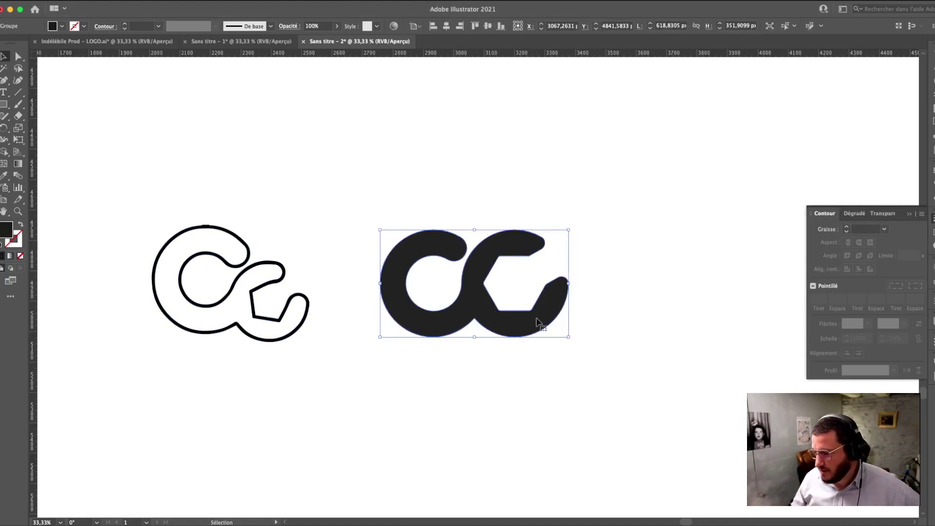
pyautogui.click(590, 358)
pyautogui.hscroll(5, 590, 358)
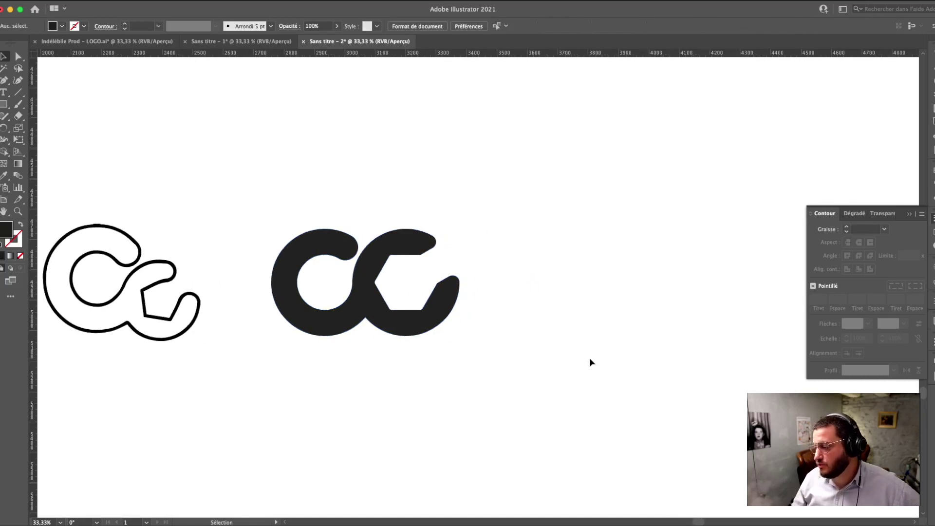
pyautogui.moveTo(587, 363); pyautogui.dragTo(295, 193)
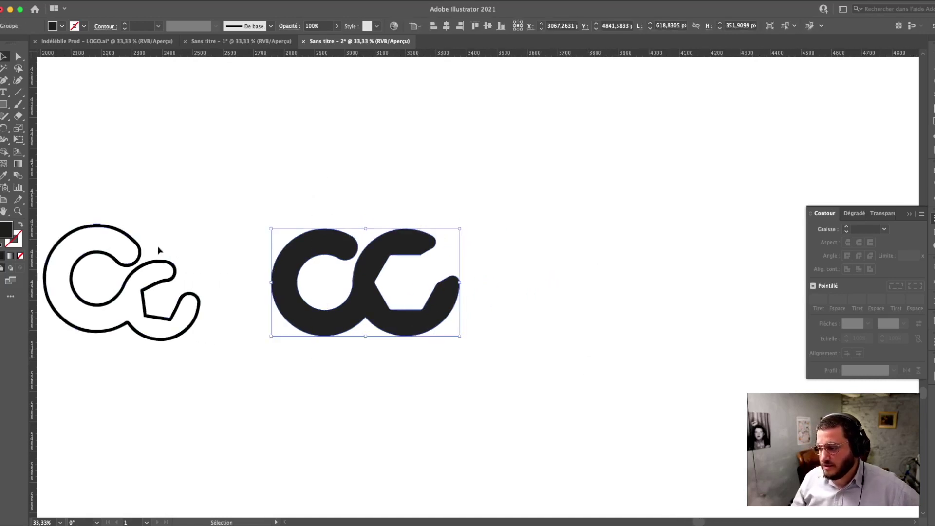
pyautogui.click(583, 300)
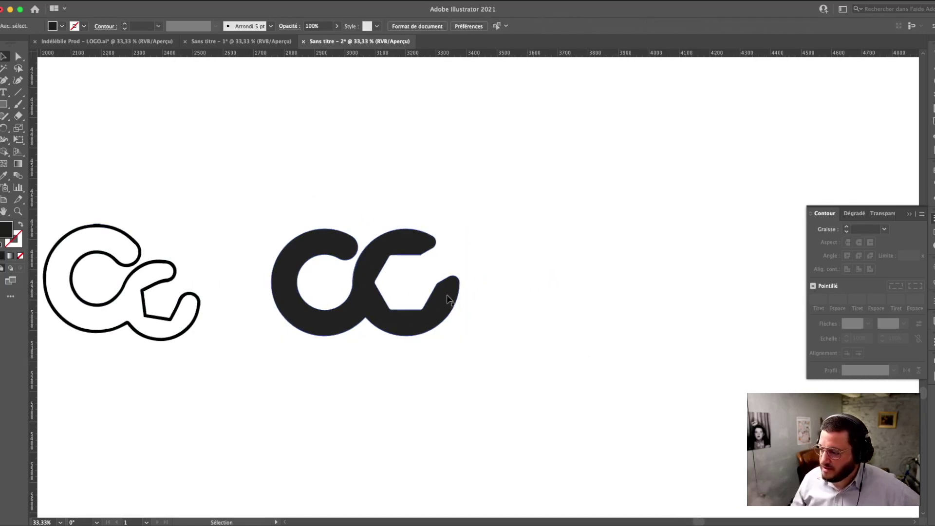
# Step: Set horizontal guides along the upper and lower edges of the solid double C
pyautogui.moveTo(360, 53); pyautogui.dragTo(329, 235)
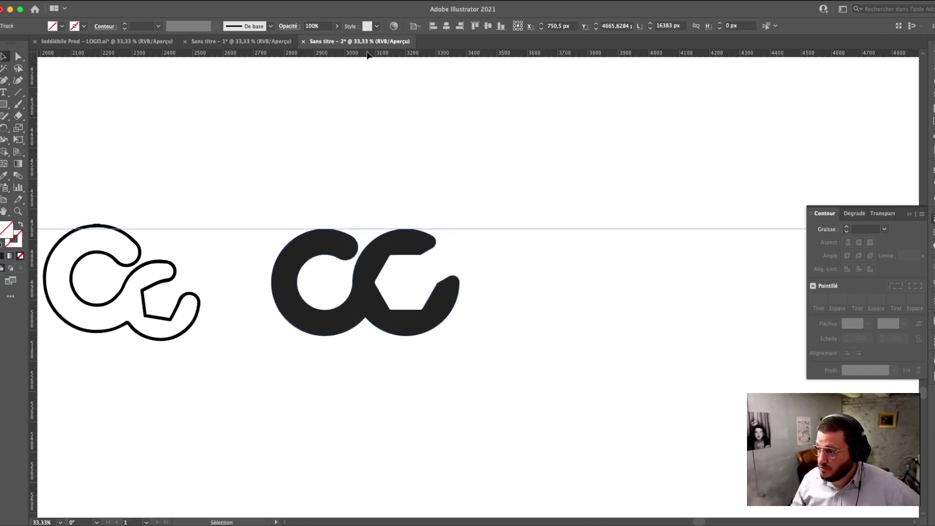
pyautogui.moveTo(358, 272); pyautogui.dragTo(323, 337)
pyautogui.click(517, 432)
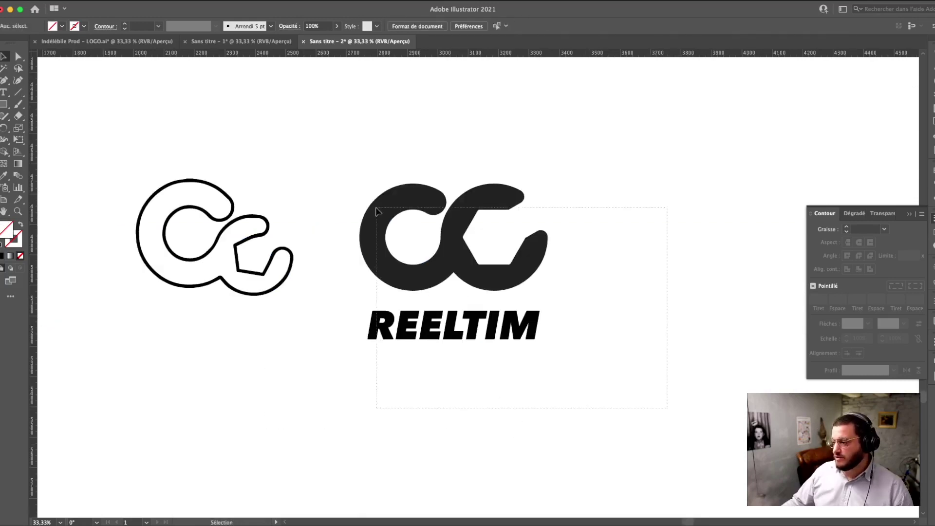
# Step: Move the solid double C and its REELTIM wordmark together into the empty area below the outlined original
pyautogui.scroll(-5, 466, 290)
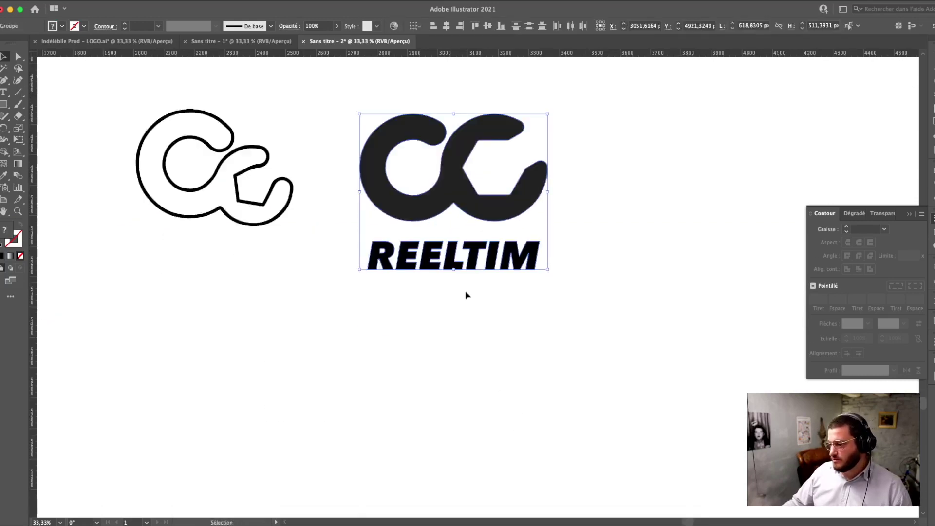
pyautogui.moveTo(454, 150); pyautogui.dragTo(328, 362)
pyautogui.scroll(-4, 353, 368)
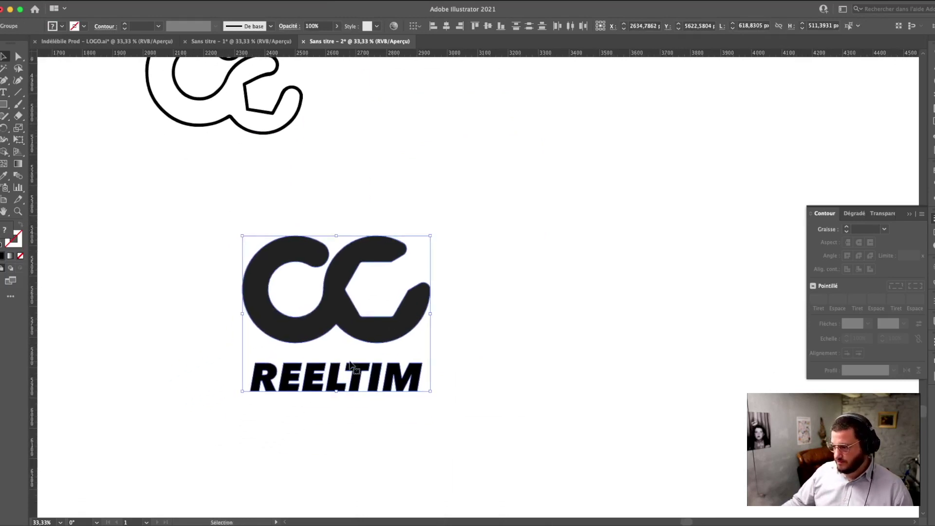
pyautogui.hscroll(-3, 350, 362)
pyautogui.moveTo(412, 270); pyautogui.dragTo(425, 319)
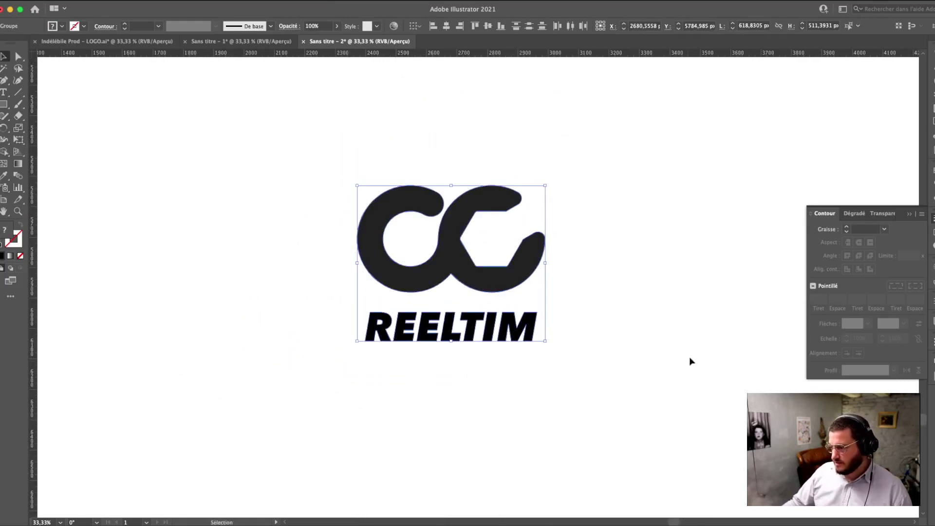
pyautogui.click(689, 359)
pyautogui.click(451, 260)
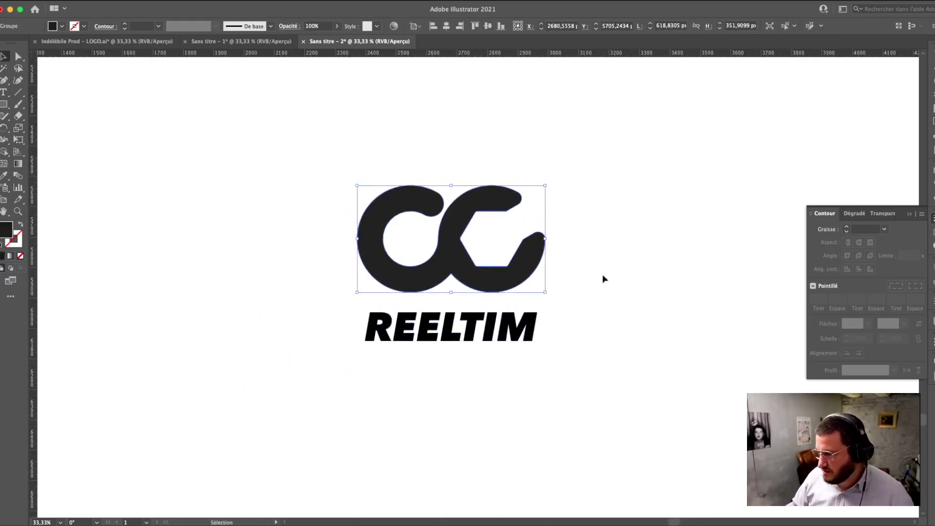
pyautogui.click(575, 335)
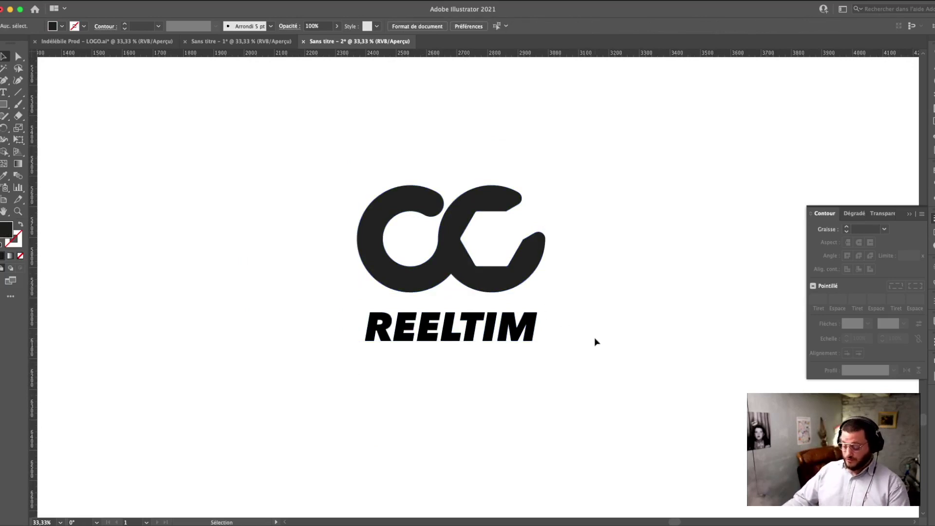
pyautogui.press('super+plus')
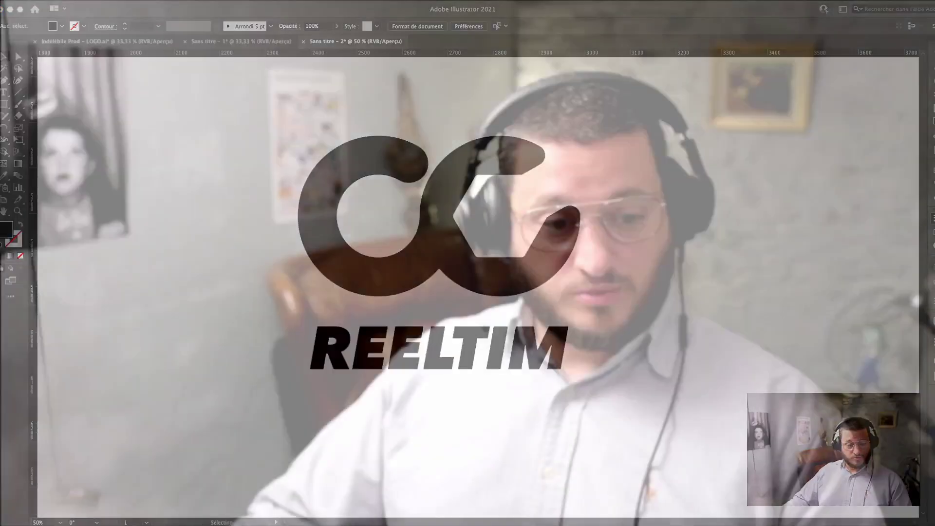